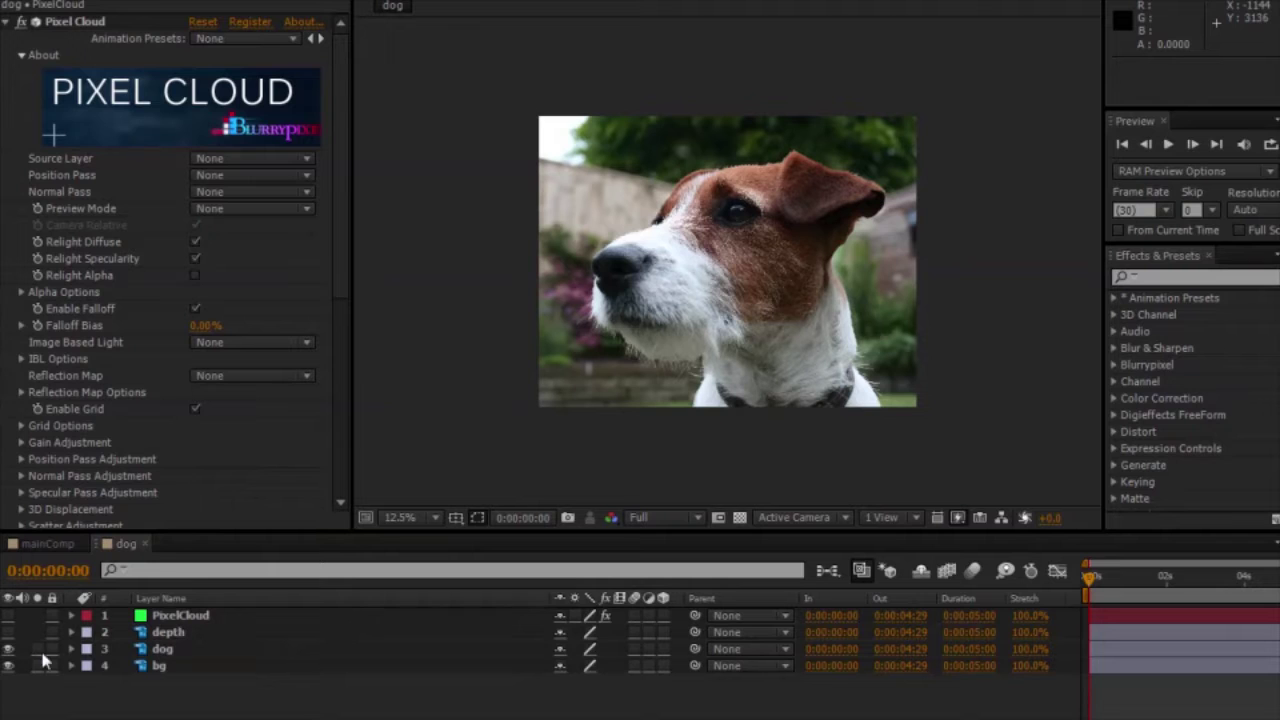
# Solo the dog, bg and depth layers in turn to inspect each one.
pyautogui.click(37, 648)
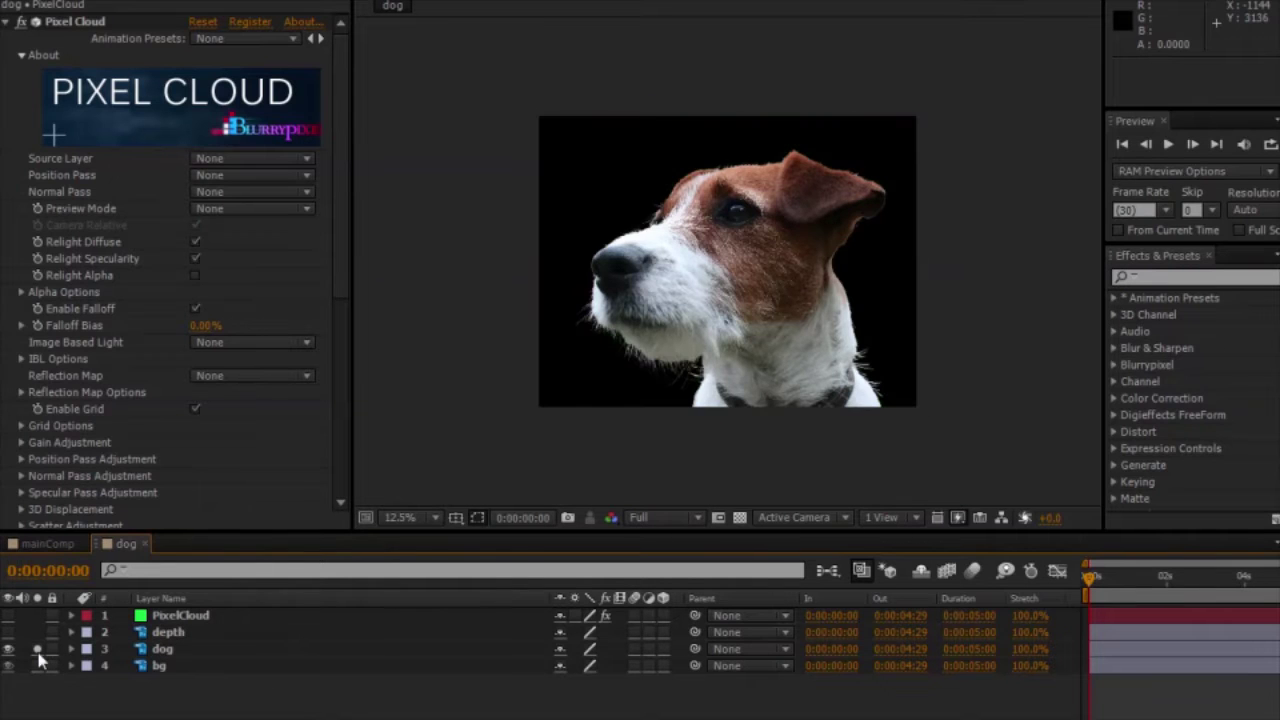
pyautogui.click(37, 648)
pyautogui.click(190, 649)
pyautogui.click(87, 666)
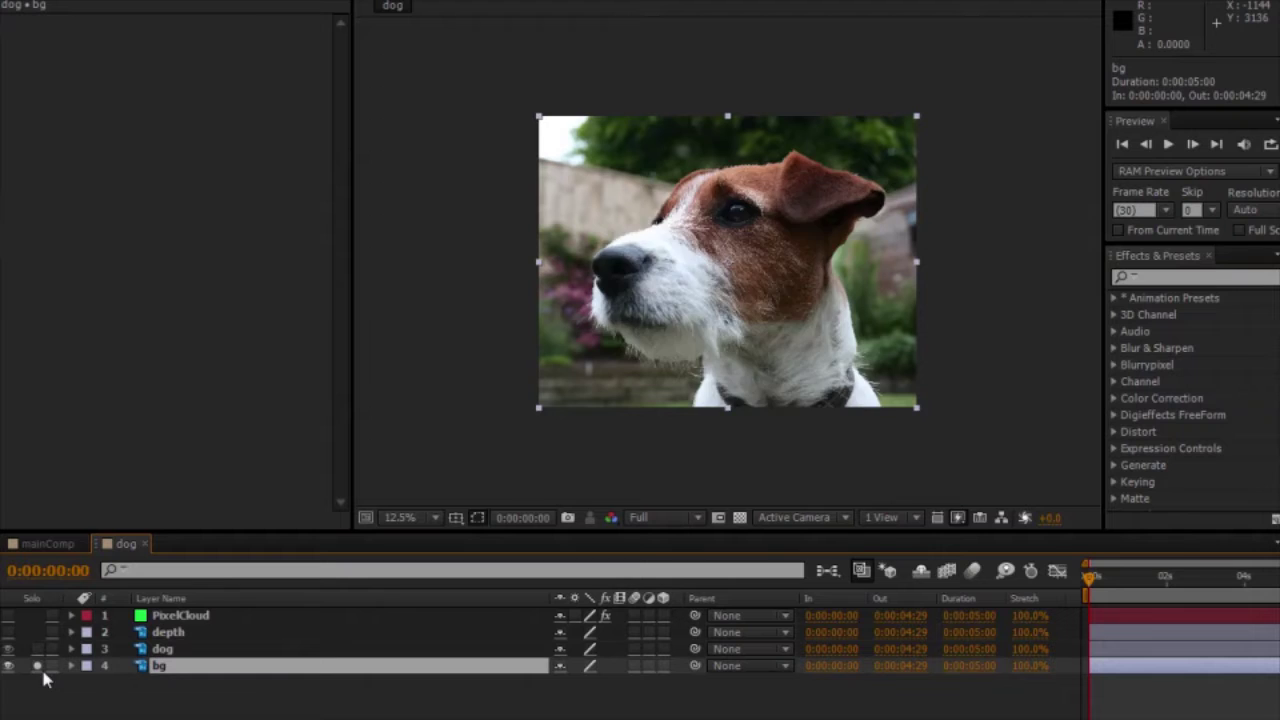
pyautogui.click(37, 665)
pyautogui.click(37, 632)
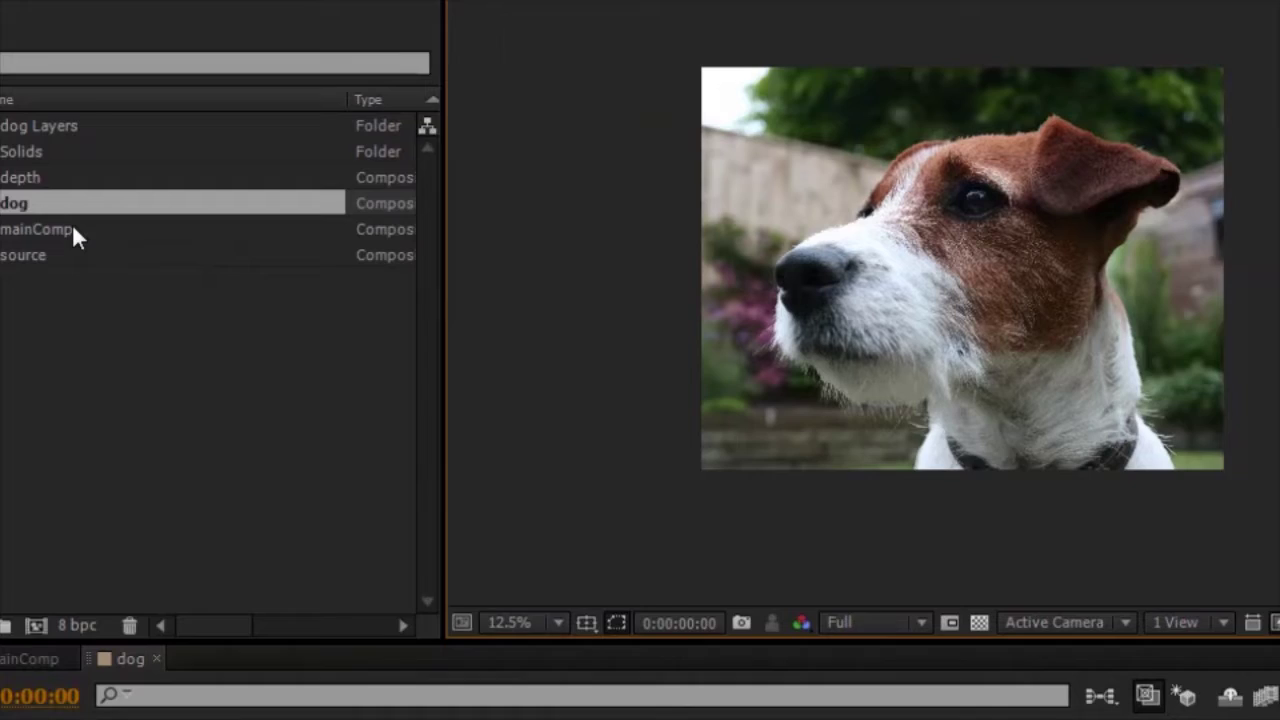
# Open mainComp, confirm its 960×540, 30 fps, 5 s settings, and start pre-composing the dog layer.
pyautogui.doubleClick(40, 229)
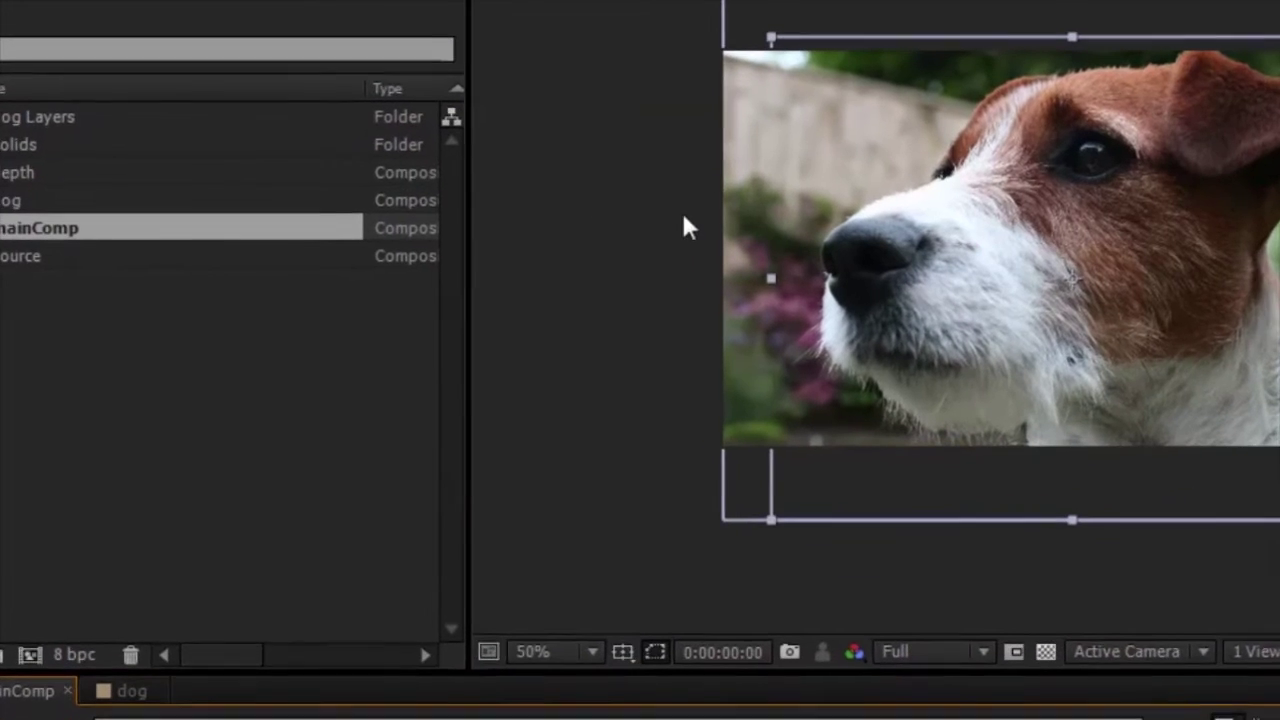
pyautogui.hotkey('ctrl', 'k')
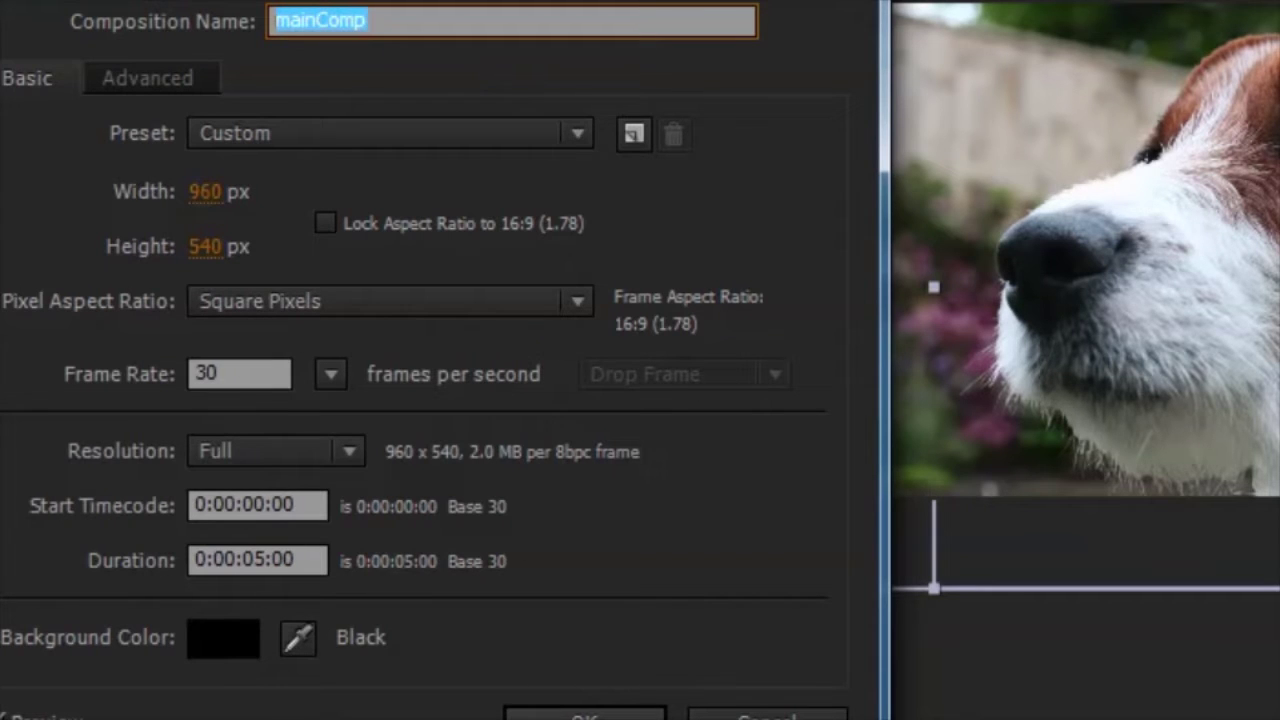
pyautogui.press('Return')
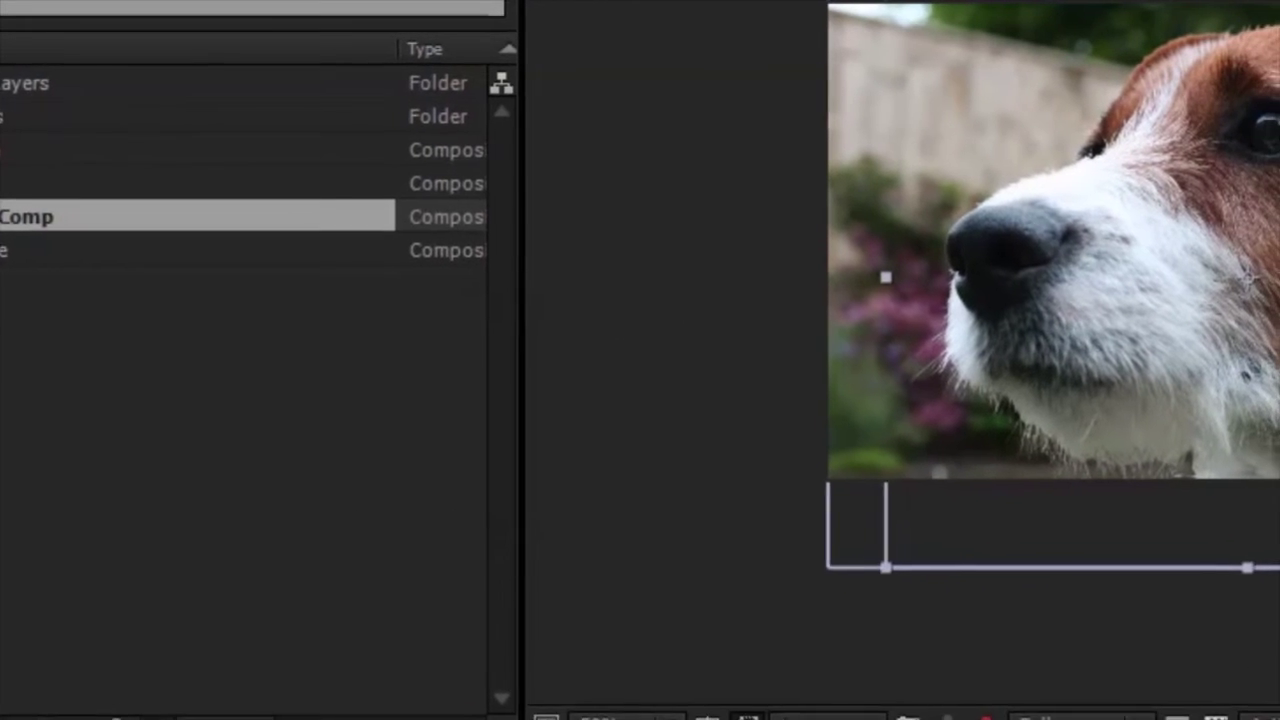
pyautogui.hotkey('ctrl', 'shift', 'c')
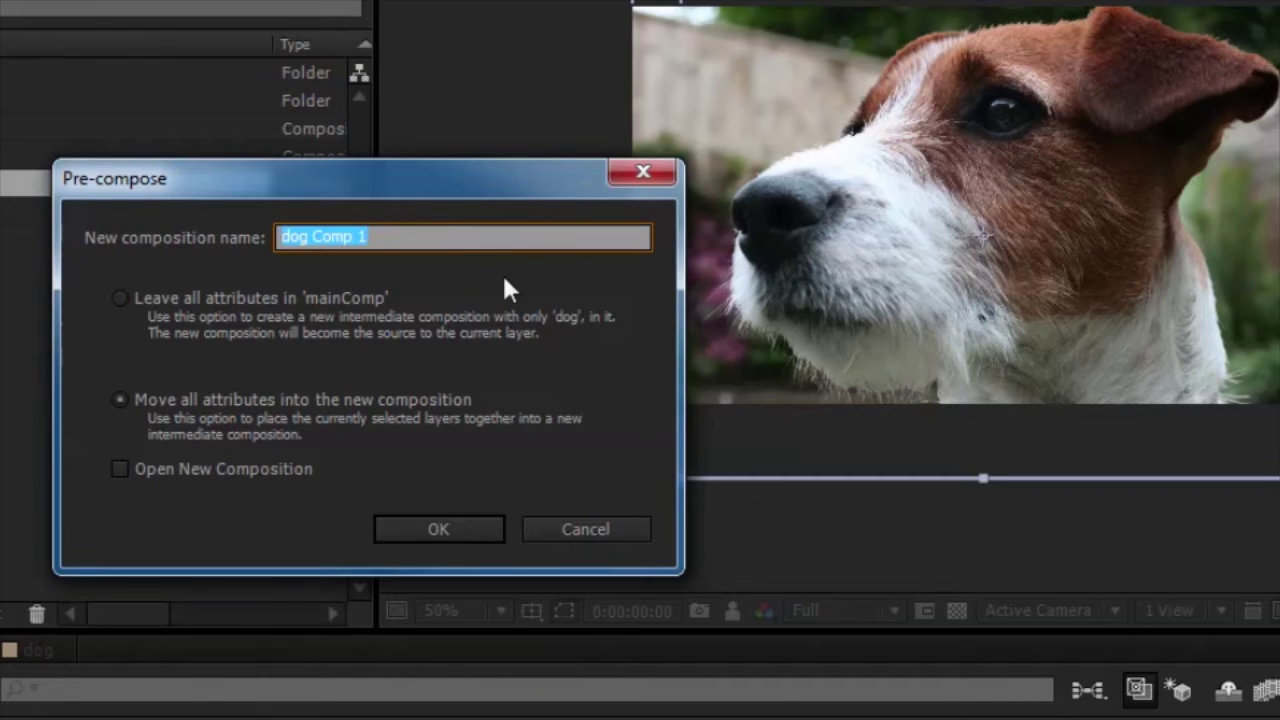
# Name the dog pre-comp 'Source', then pre-compose the depth layer as 'Depth'.
pyautogui.write('S')
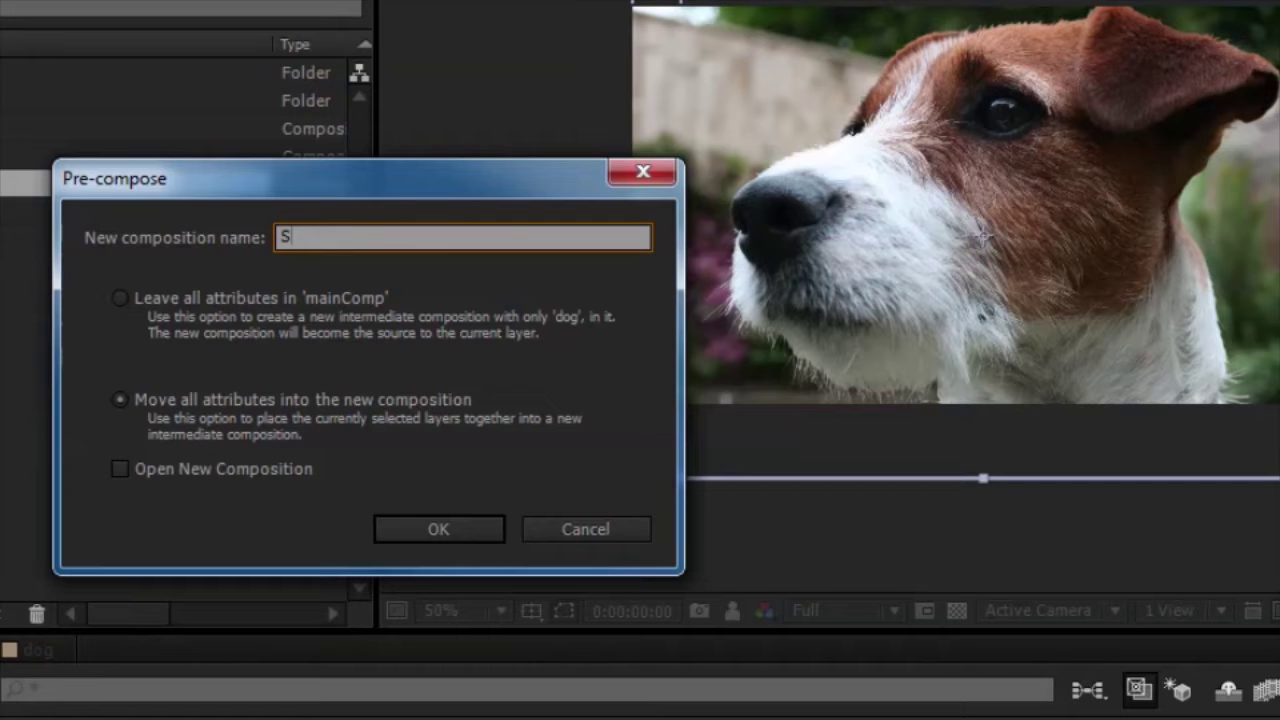
pyautogui.write('ource')
pyautogui.press('Return')
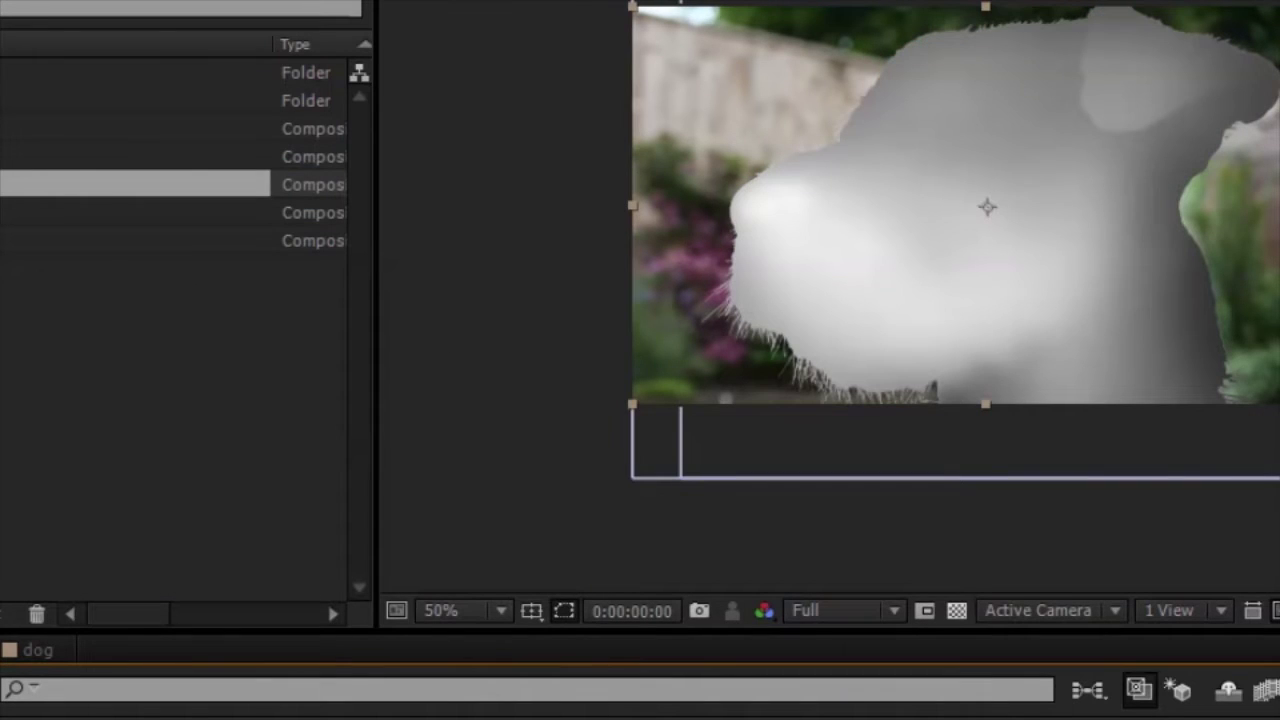
pyautogui.hotkey('ctrl', 'shift', 'c')
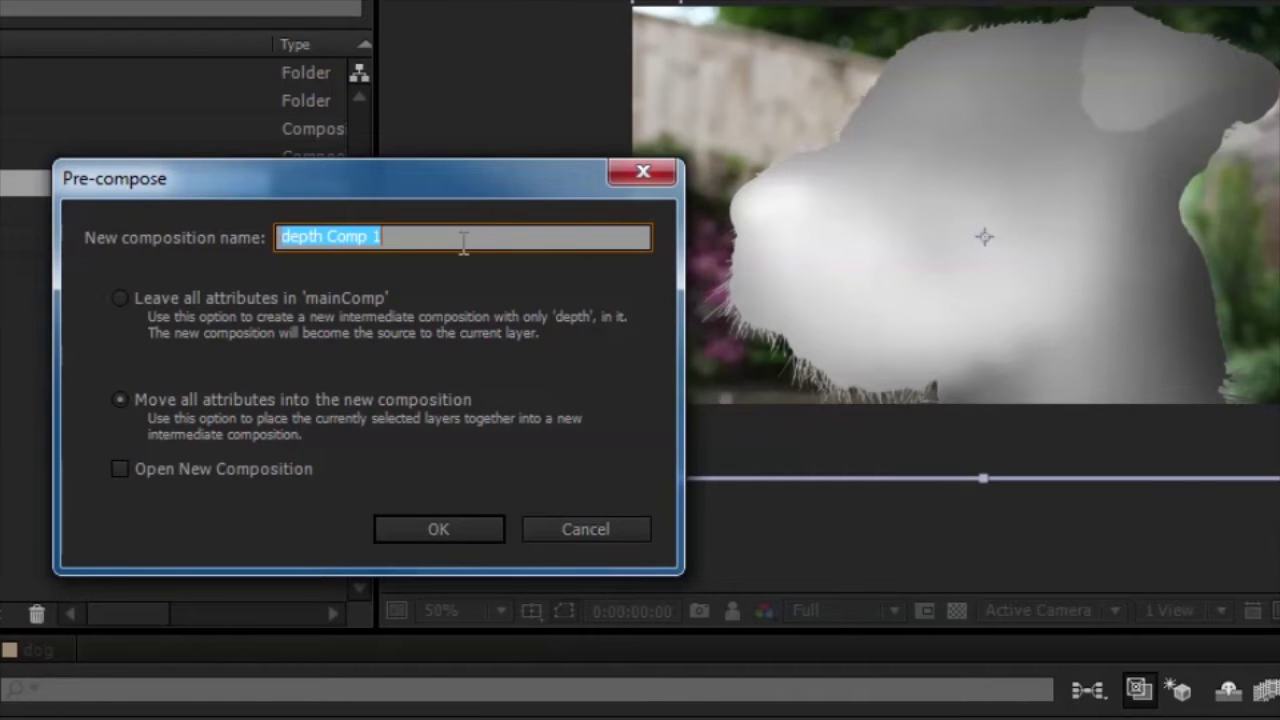
pyautogui.write('Depth')
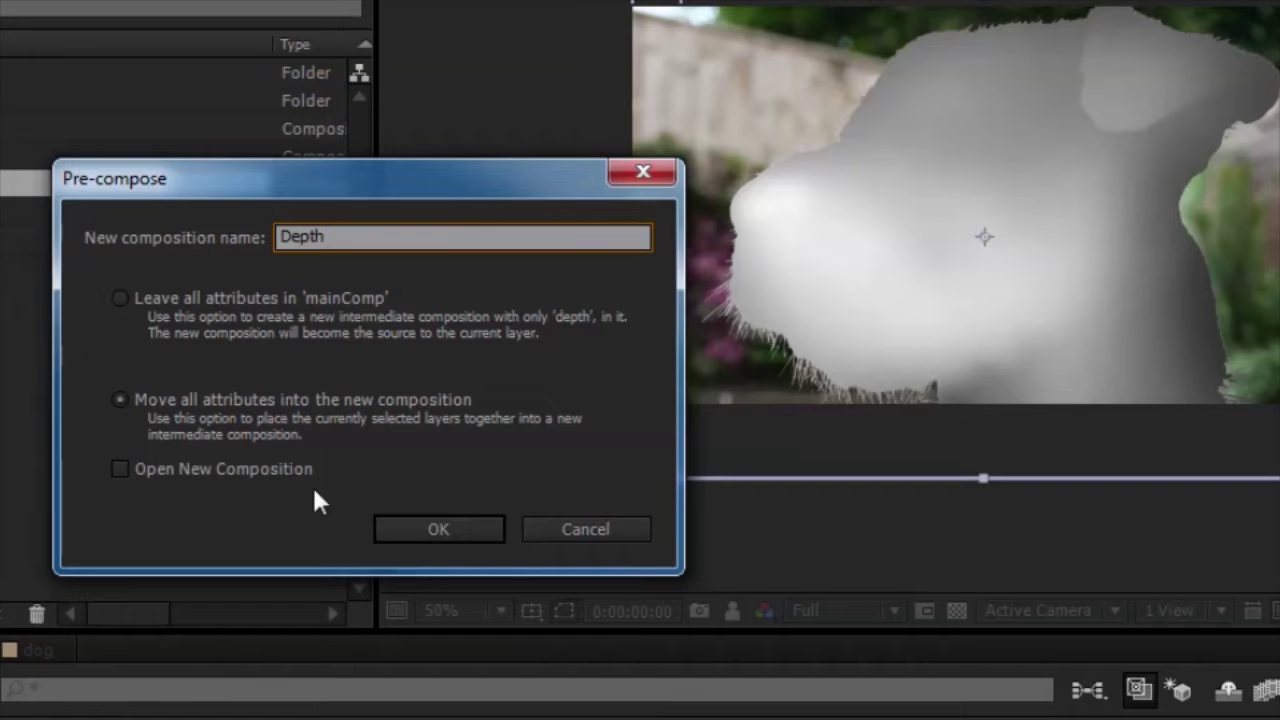
pyautogui.click(391, 528)
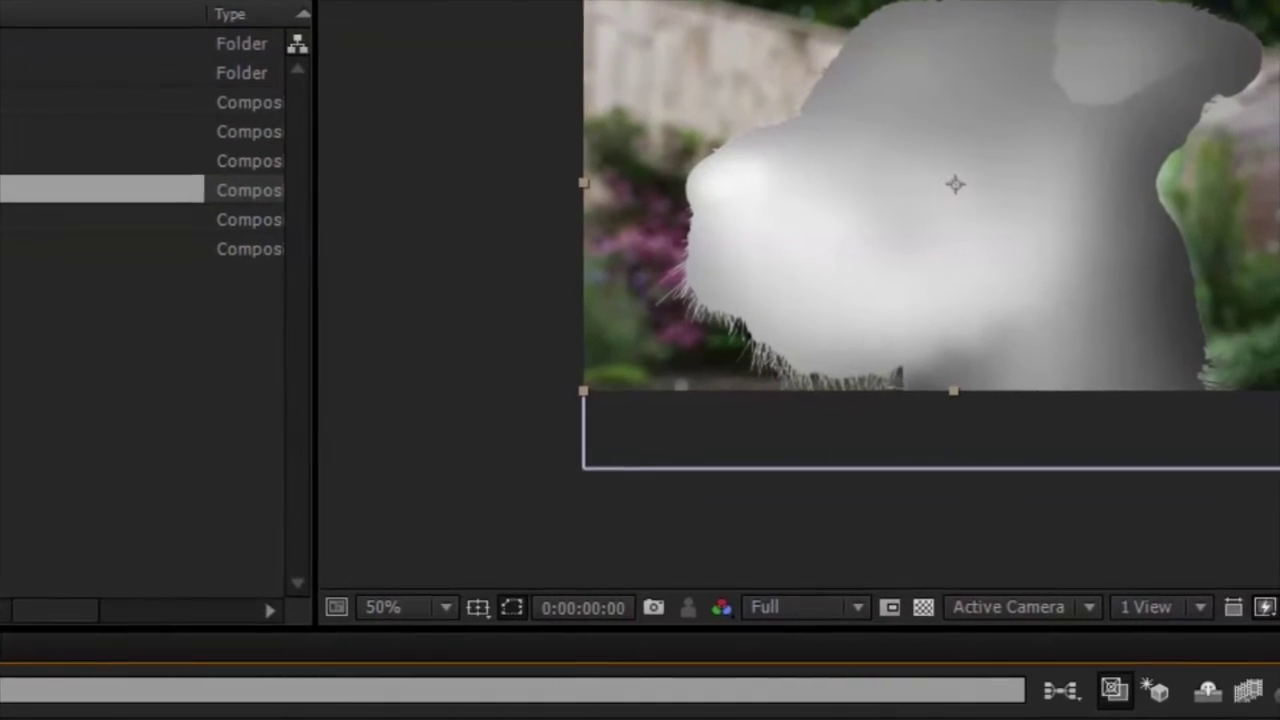
# Add a new 50mm preset camera to mainComp named ShotCam.
pyautogui.rightClick(205, 690)
pyautogui.moveTo(204, 619)
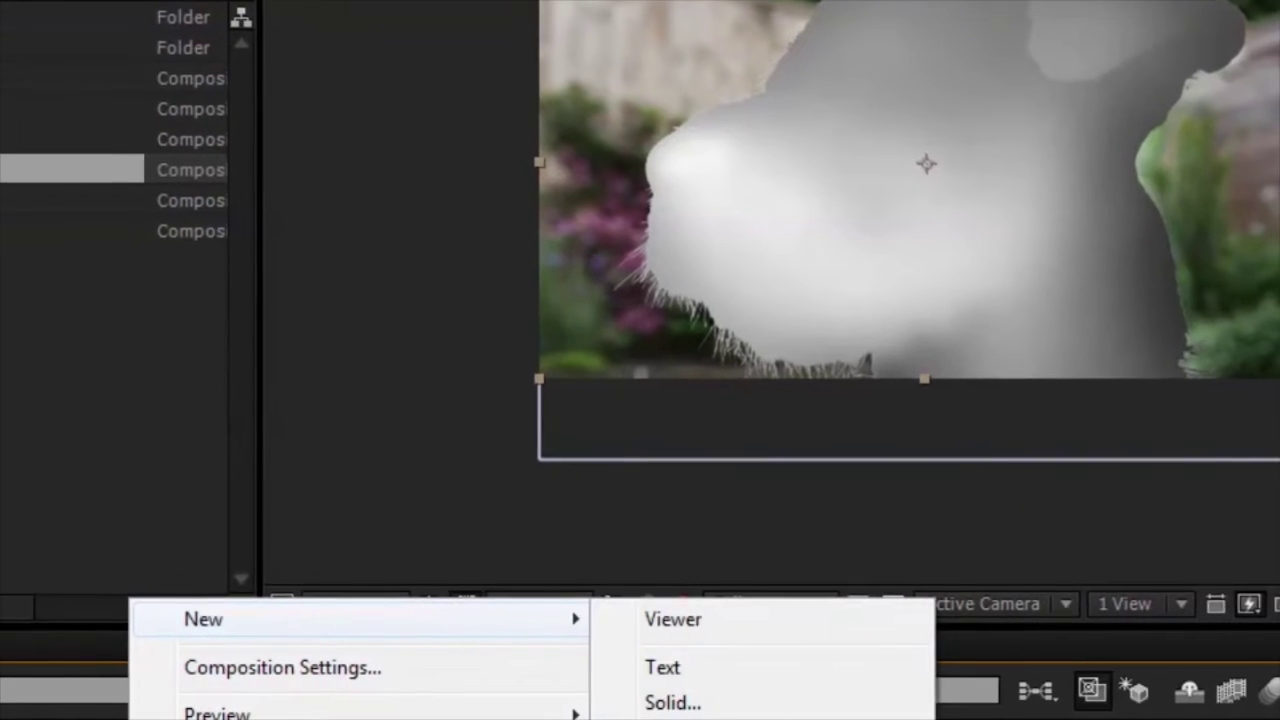
pyautogui.click(700, 715)
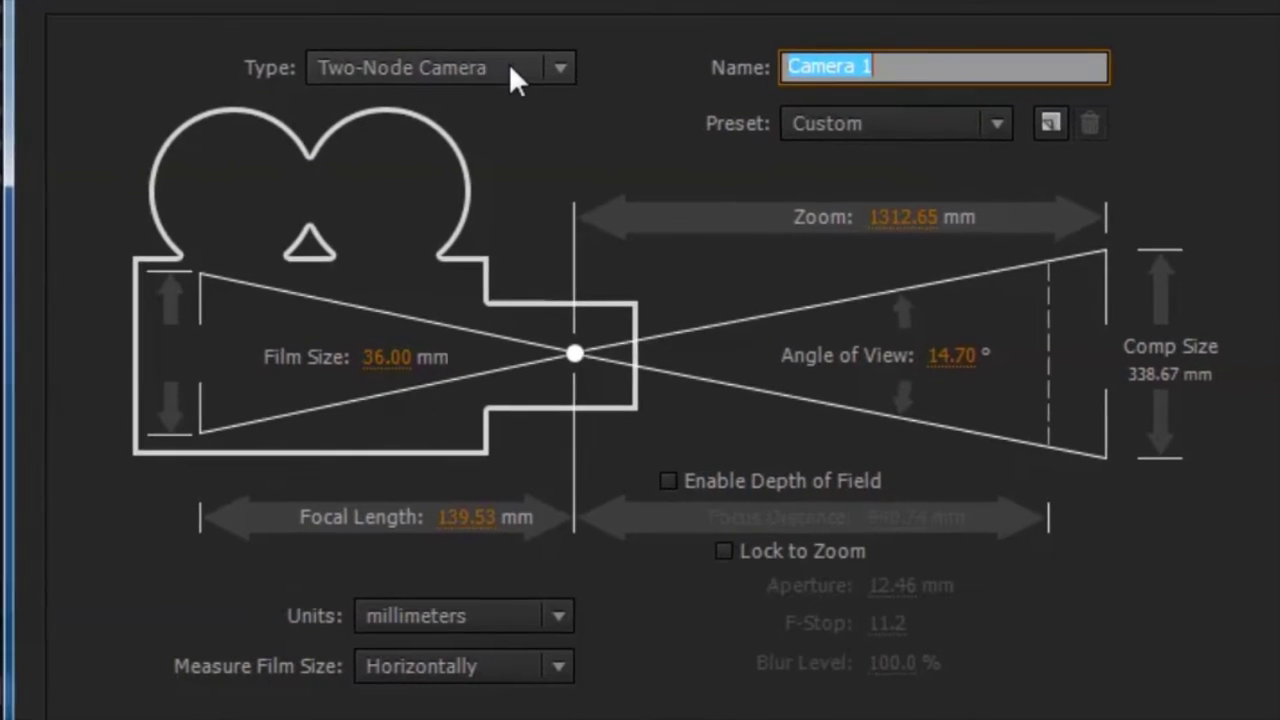
pyautogui.click(968, 128)
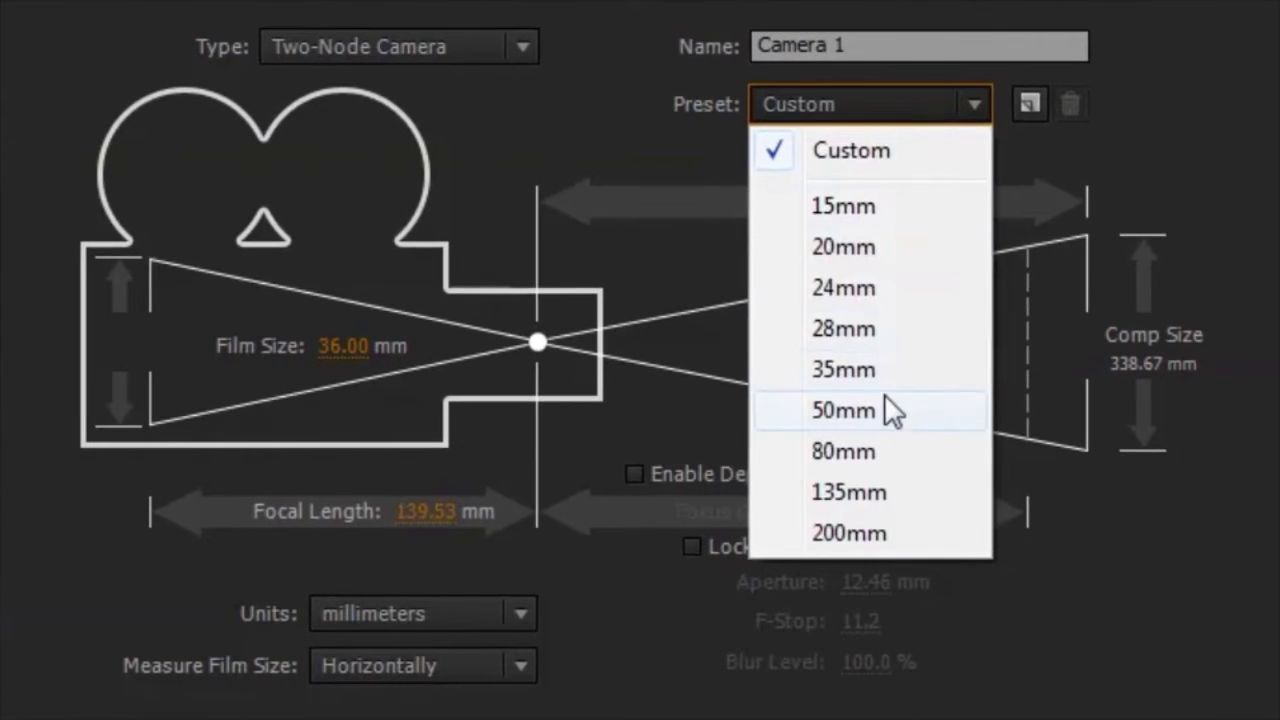
pyautogui.click(892, 410)
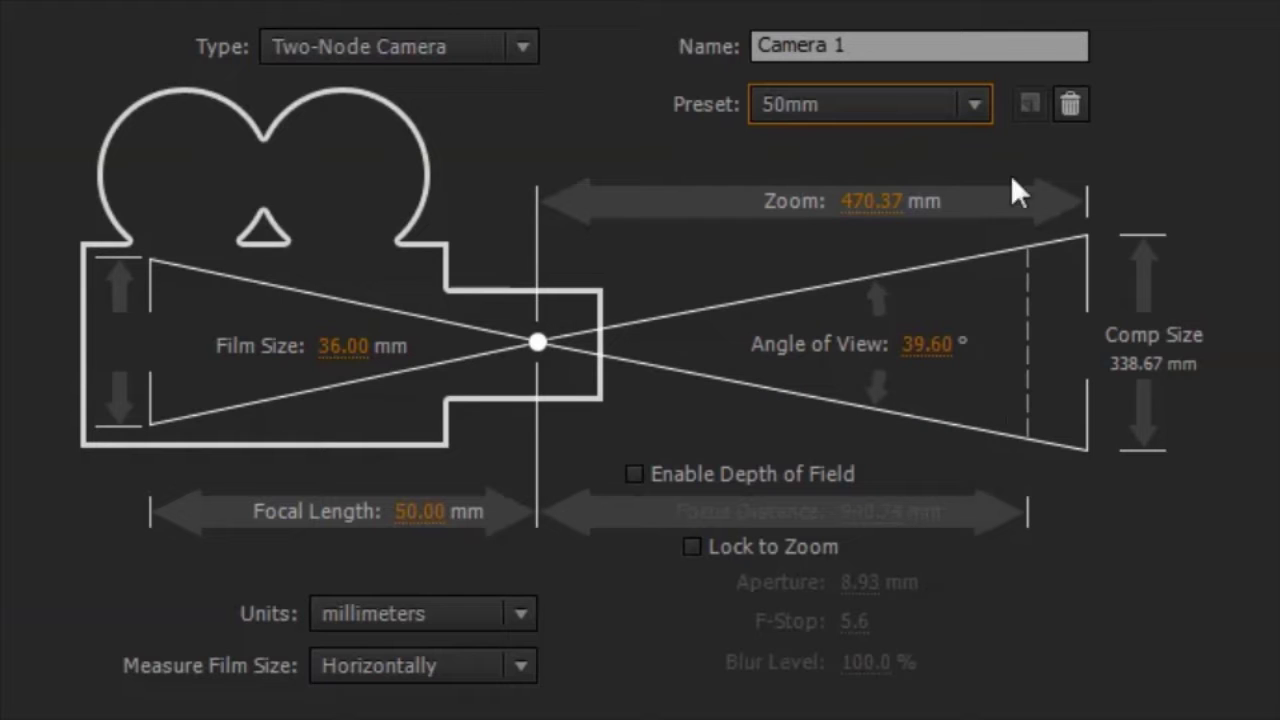
pyautogui.moveTo(909, 44); pyautogui.dragTo(757, 50)
pyautogui.write('Sh')
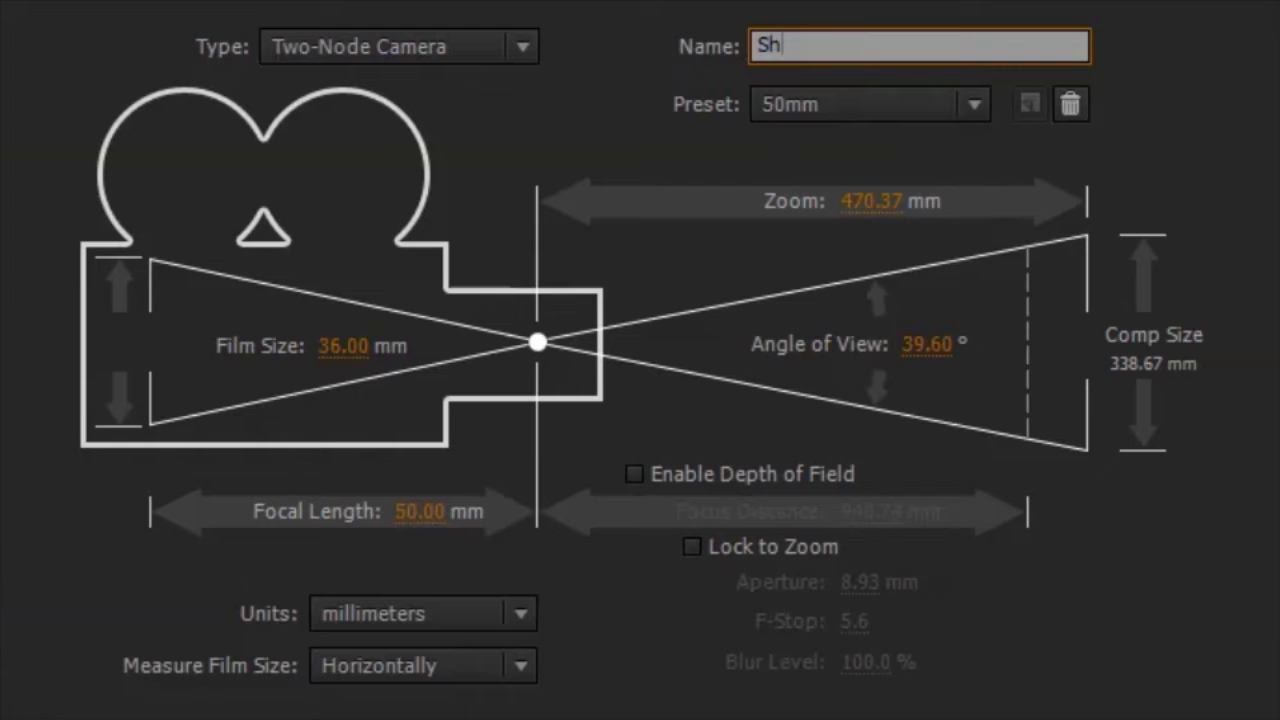
pyautogui.write('otCa')
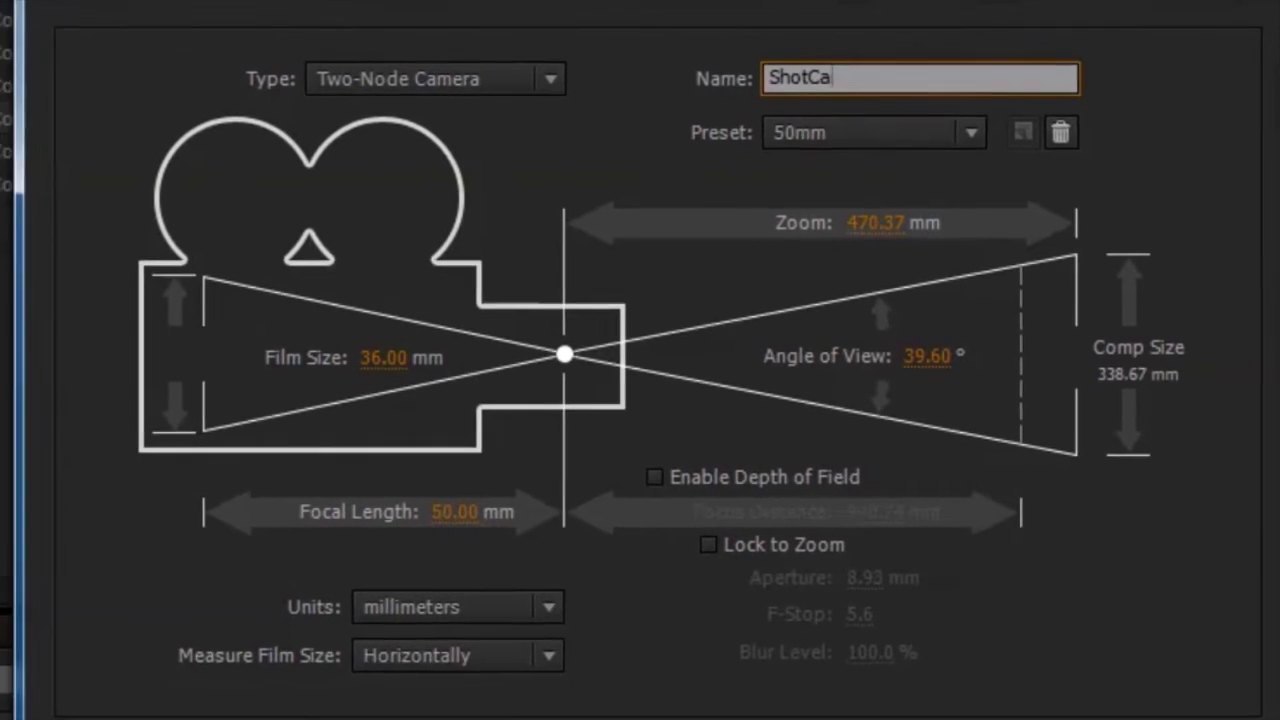
pyautogui.write('m')
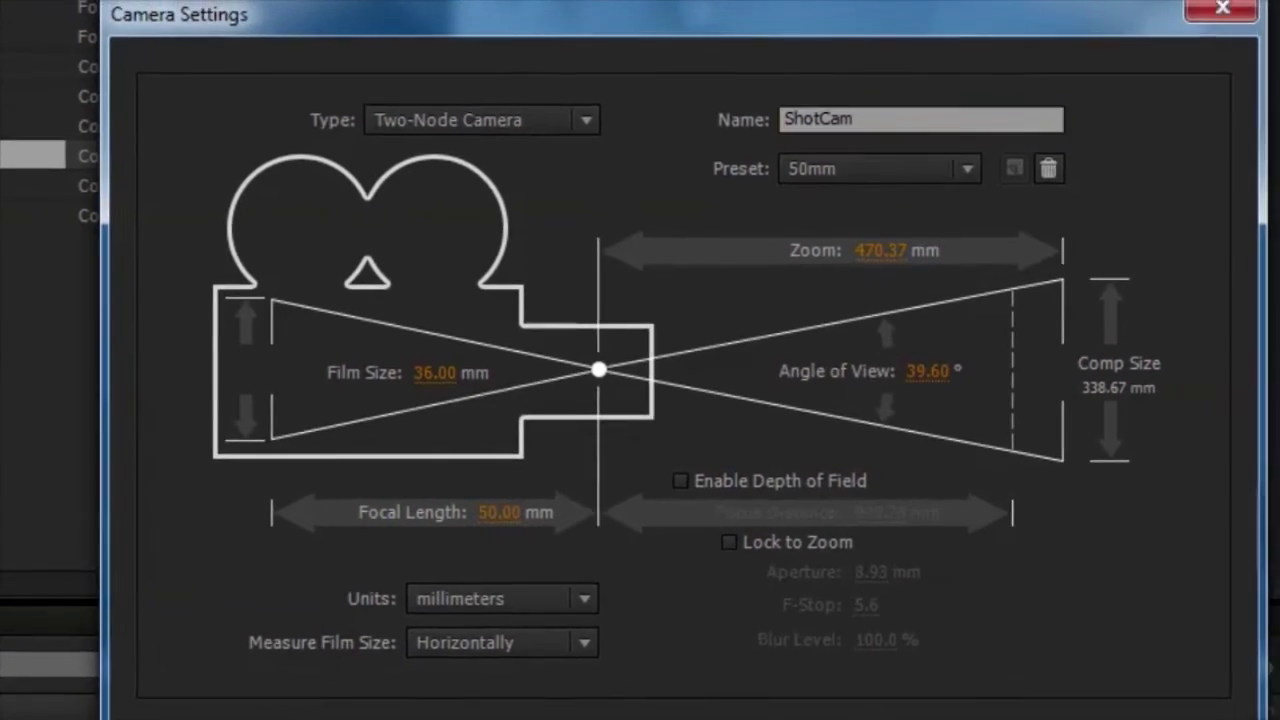
pyautogui.press('Return')
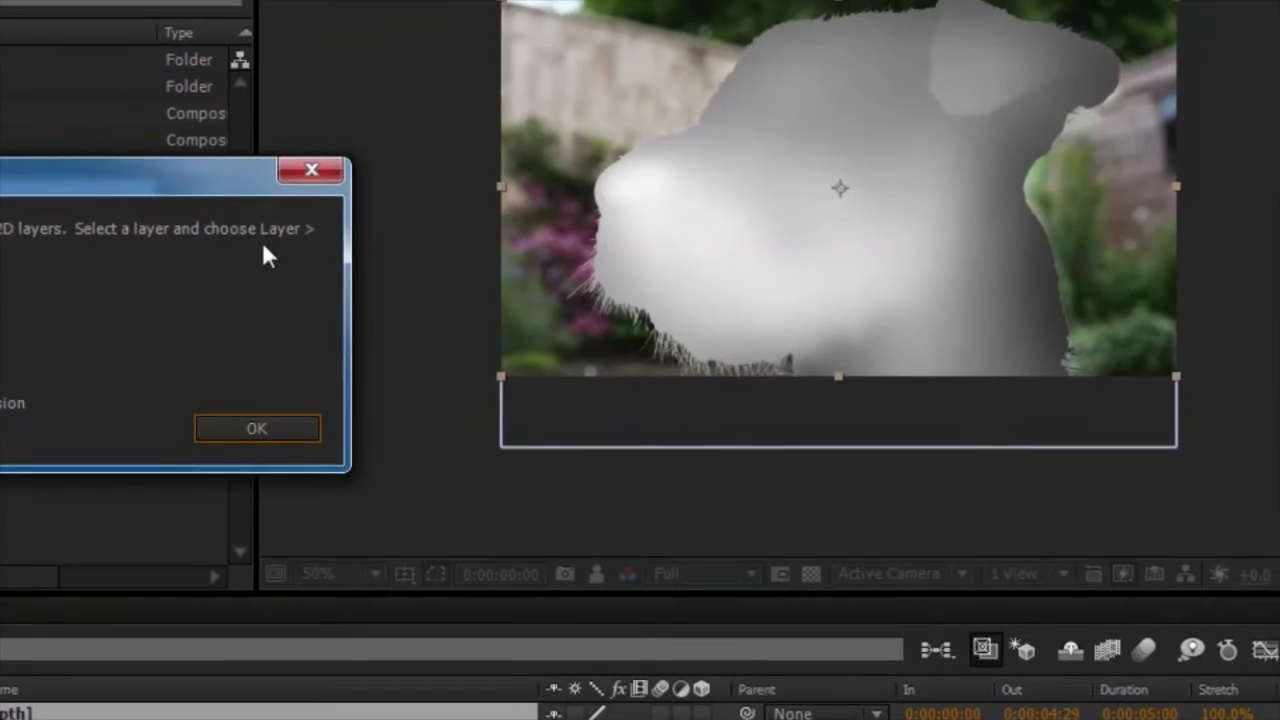
# Dismiss the 2D-layers warning, duplicate ShotCam as refCam, then delete that copy.
pyautogui.click(257, 430)
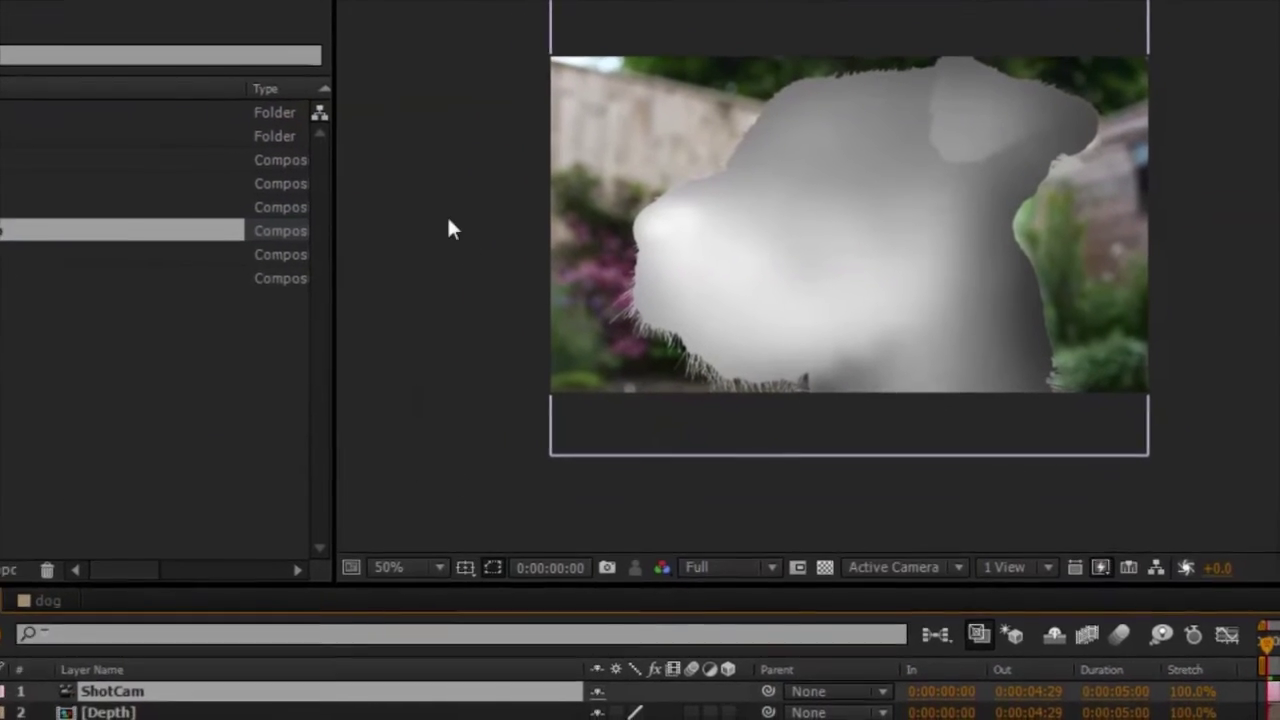
pyautogui.click(408, 698)
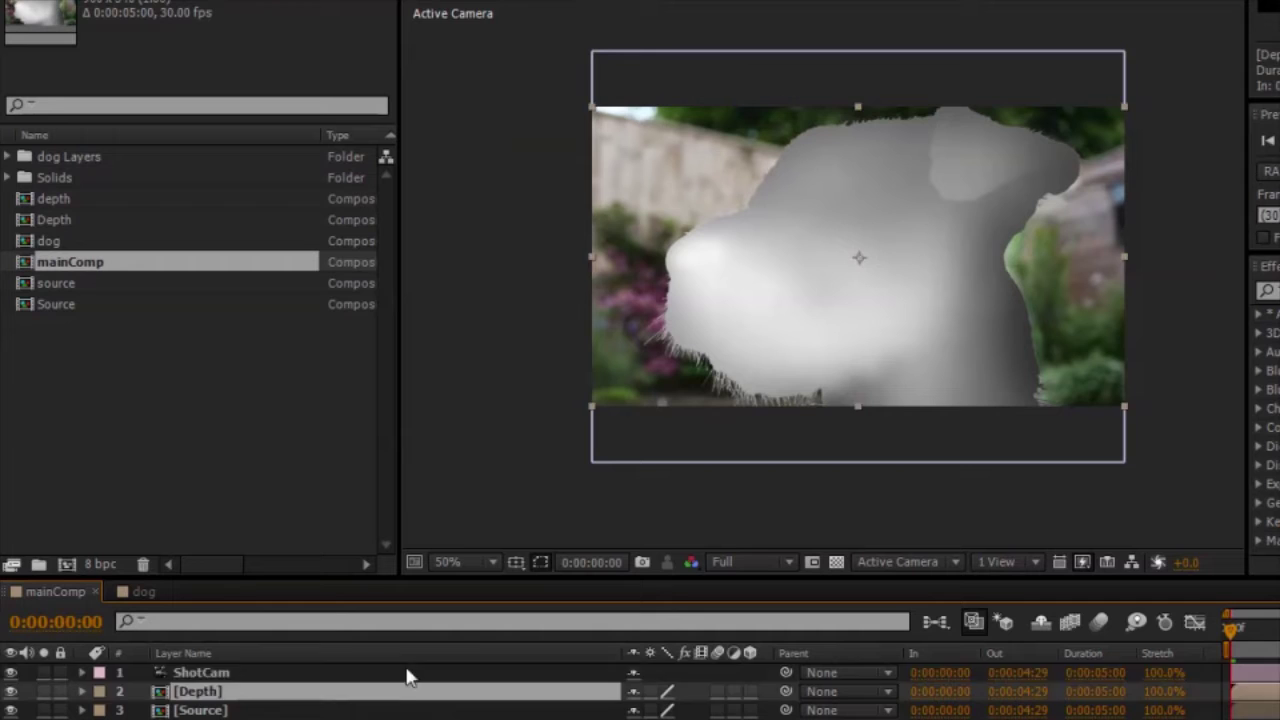
pyautogui.click(405, 674)
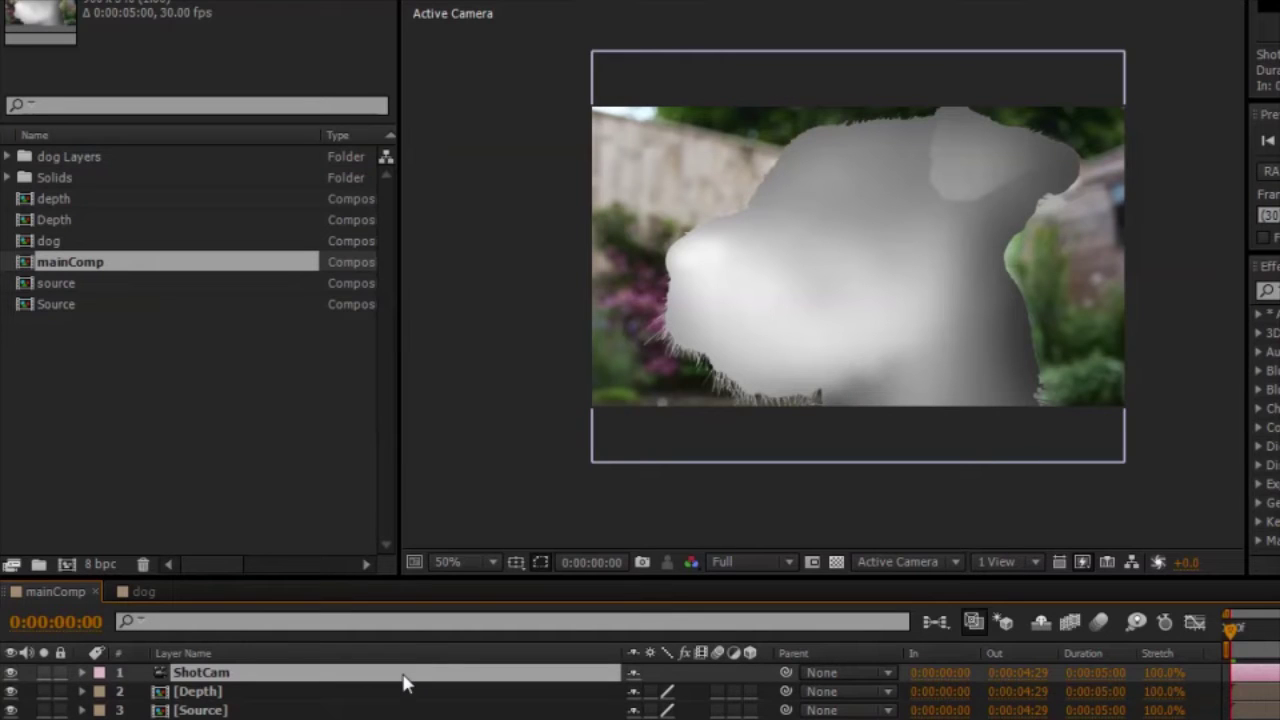
pyautogui.hotkey('ctrl', 'd')
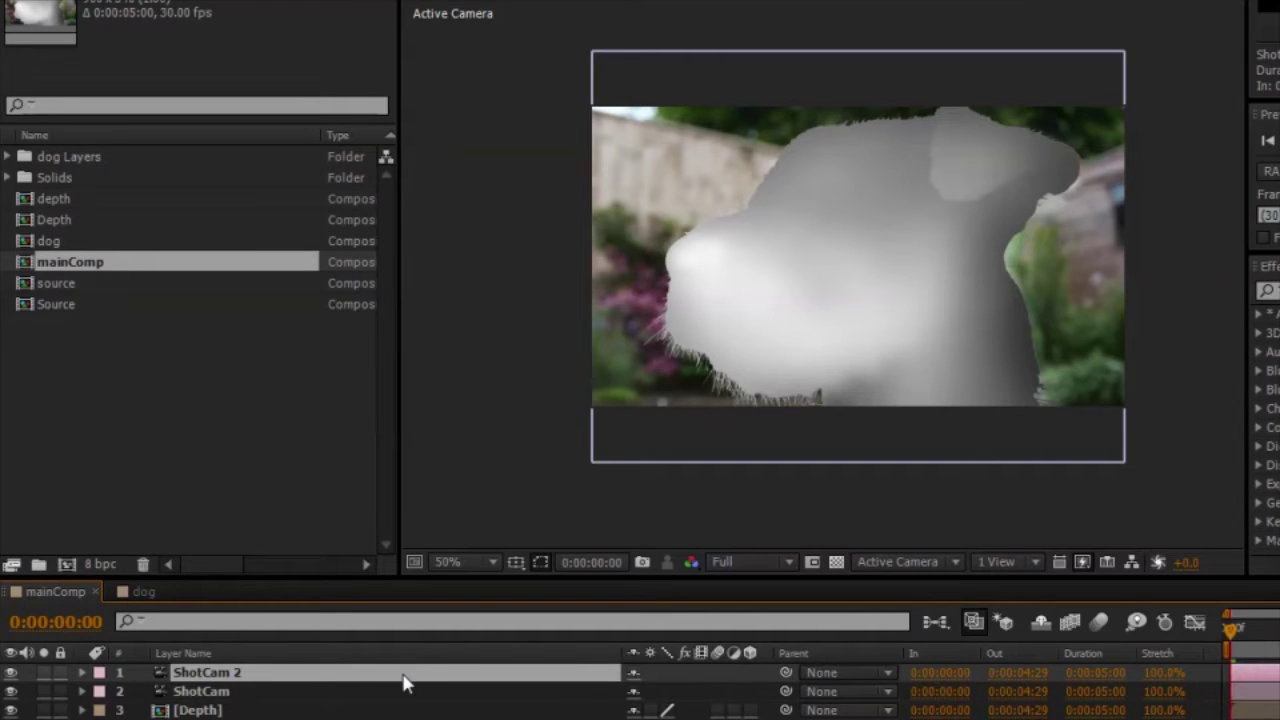
pyautogui.press('Return')
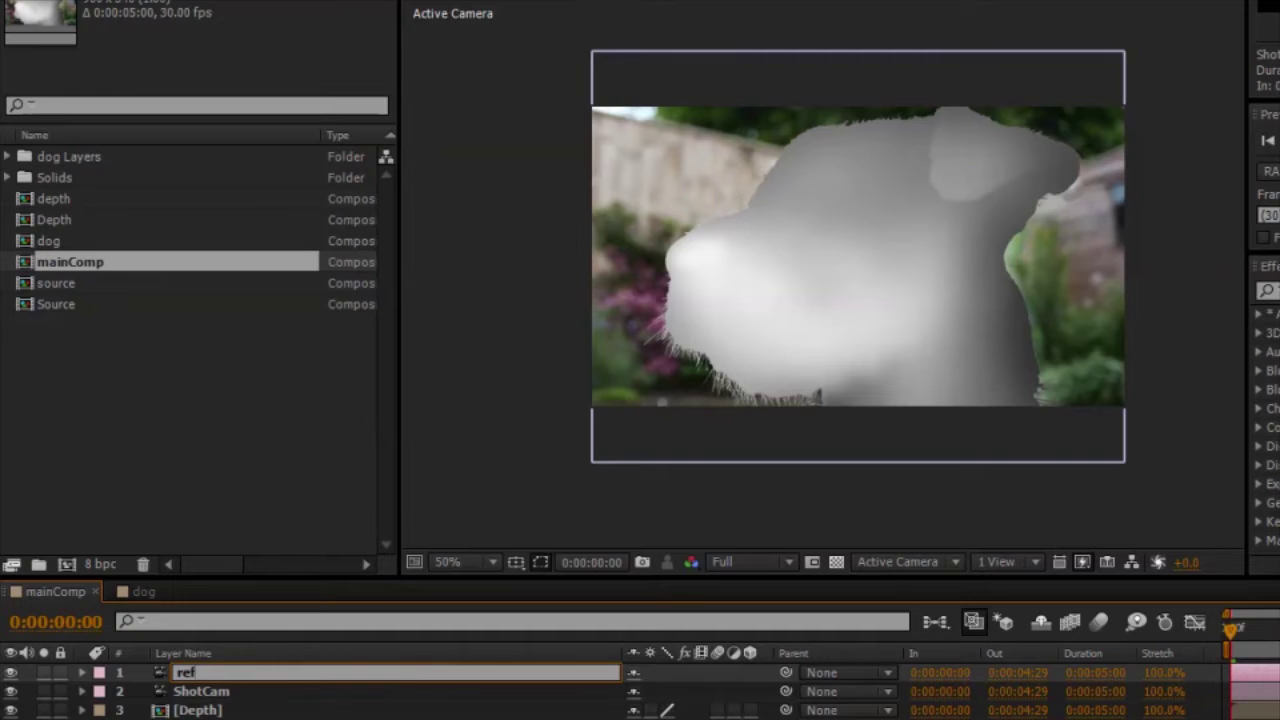
pyautogui.press('Return')
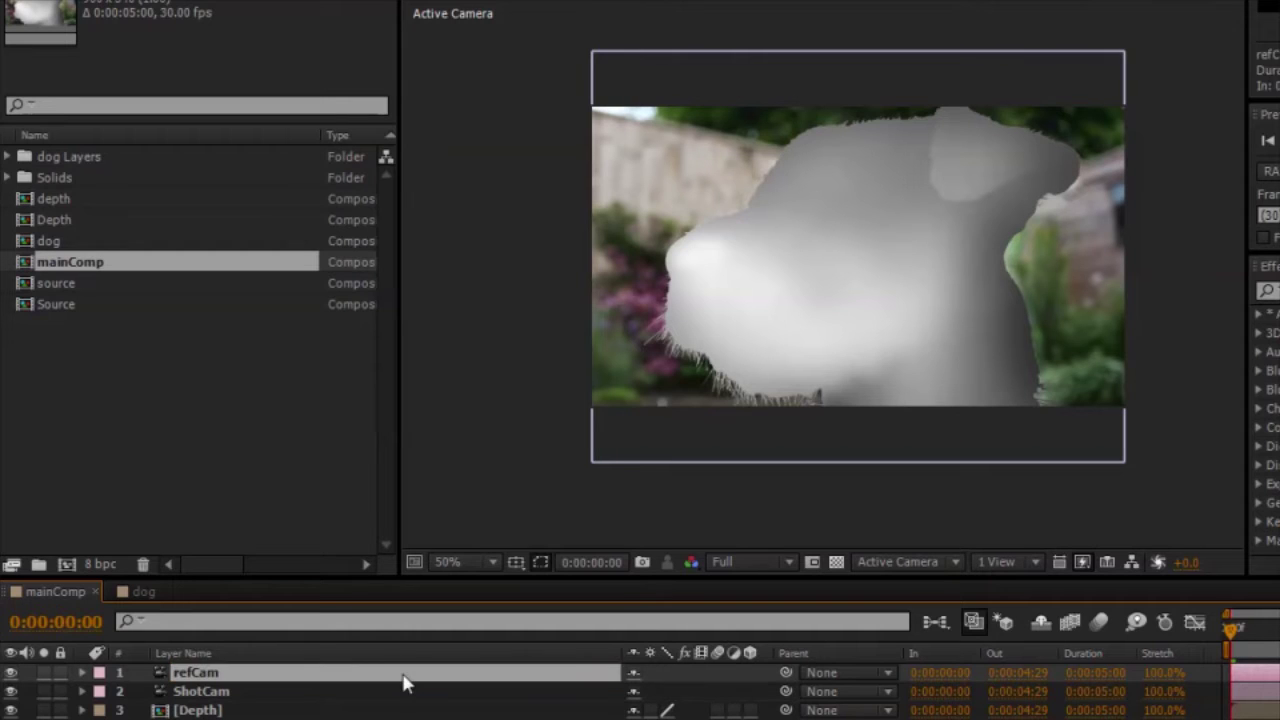
pyautogui.press('Delete')
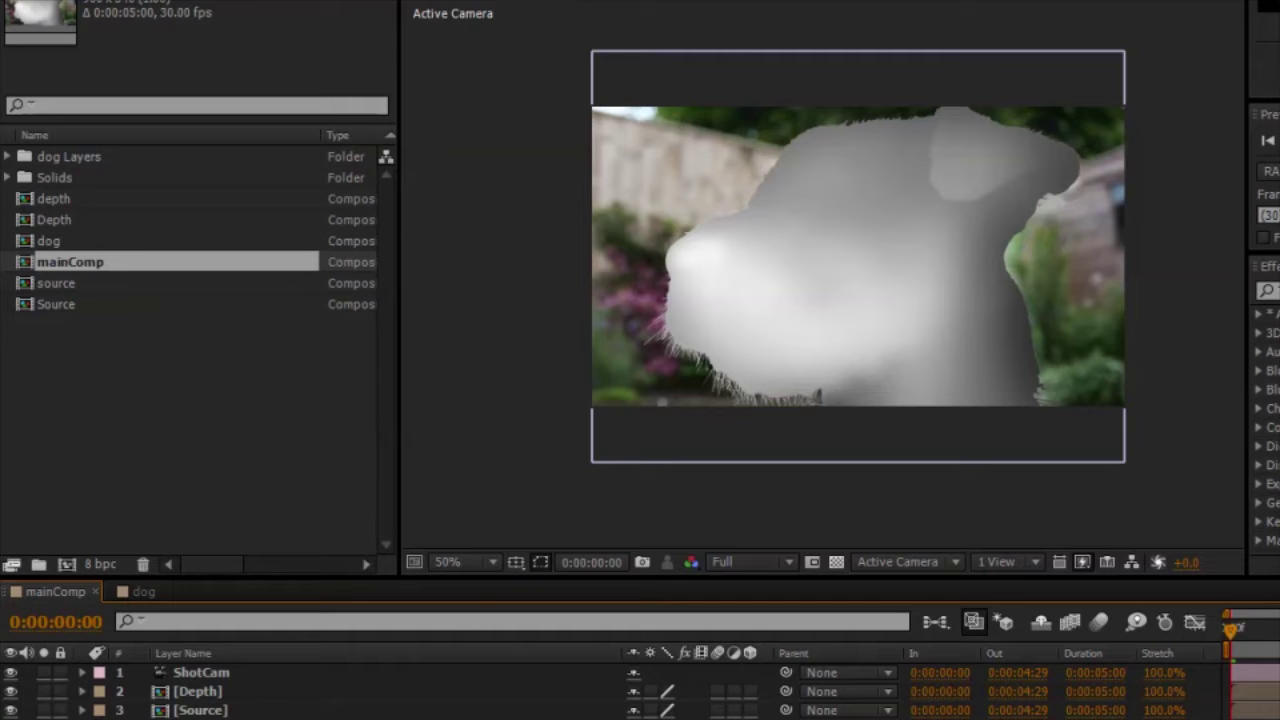
# Create a black solid layer and move it directly below ShotCam.
pyautogui.rightClick(272, 566)
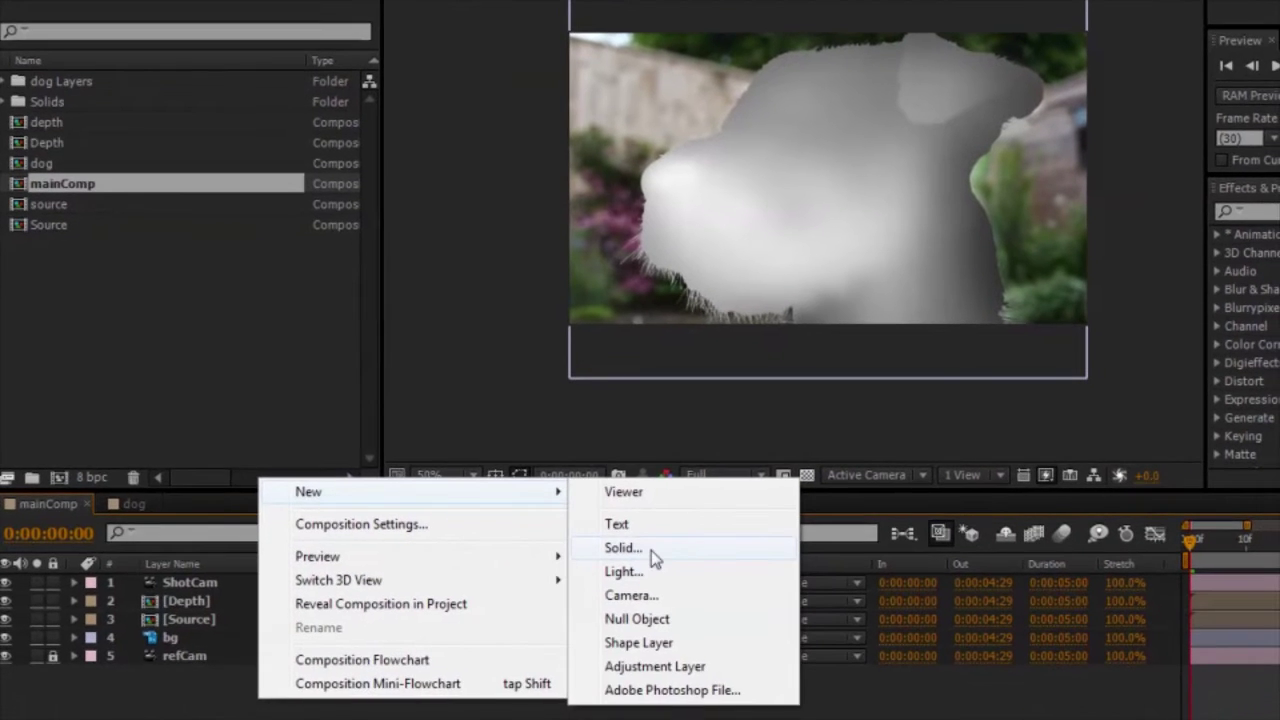
pyautogui.click(651, 552)
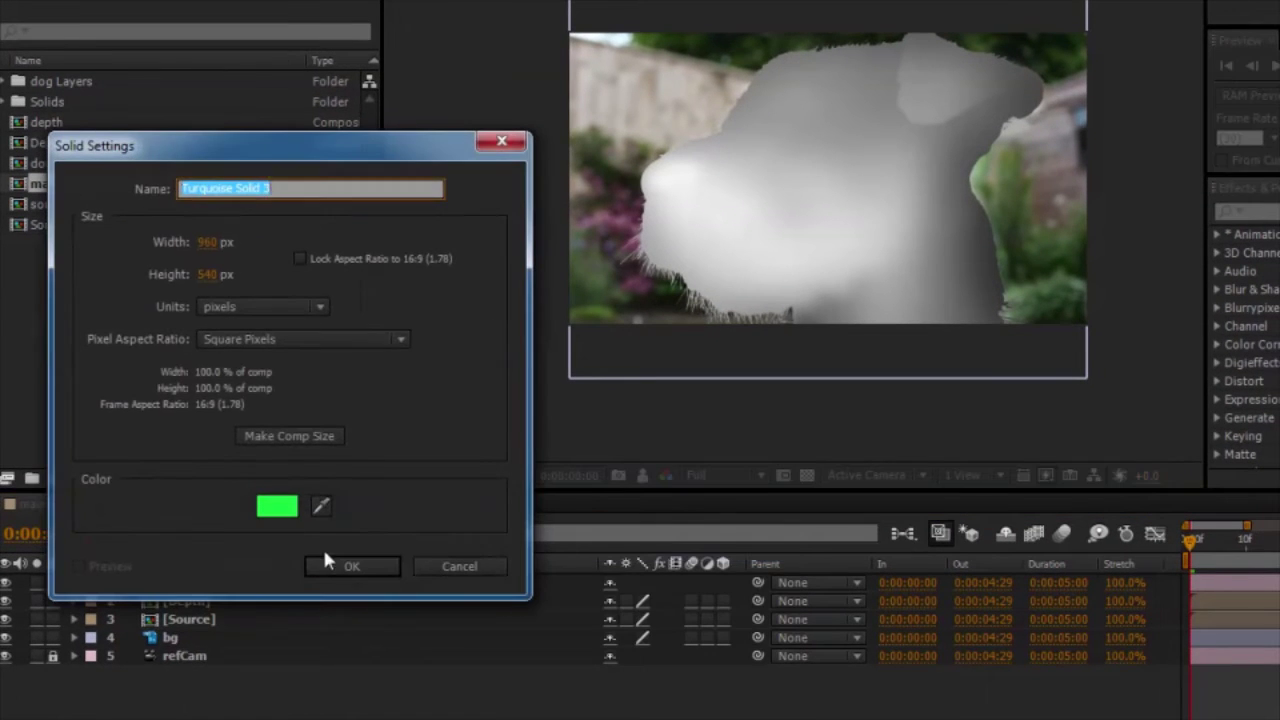
pyautogui.click(285, 507)
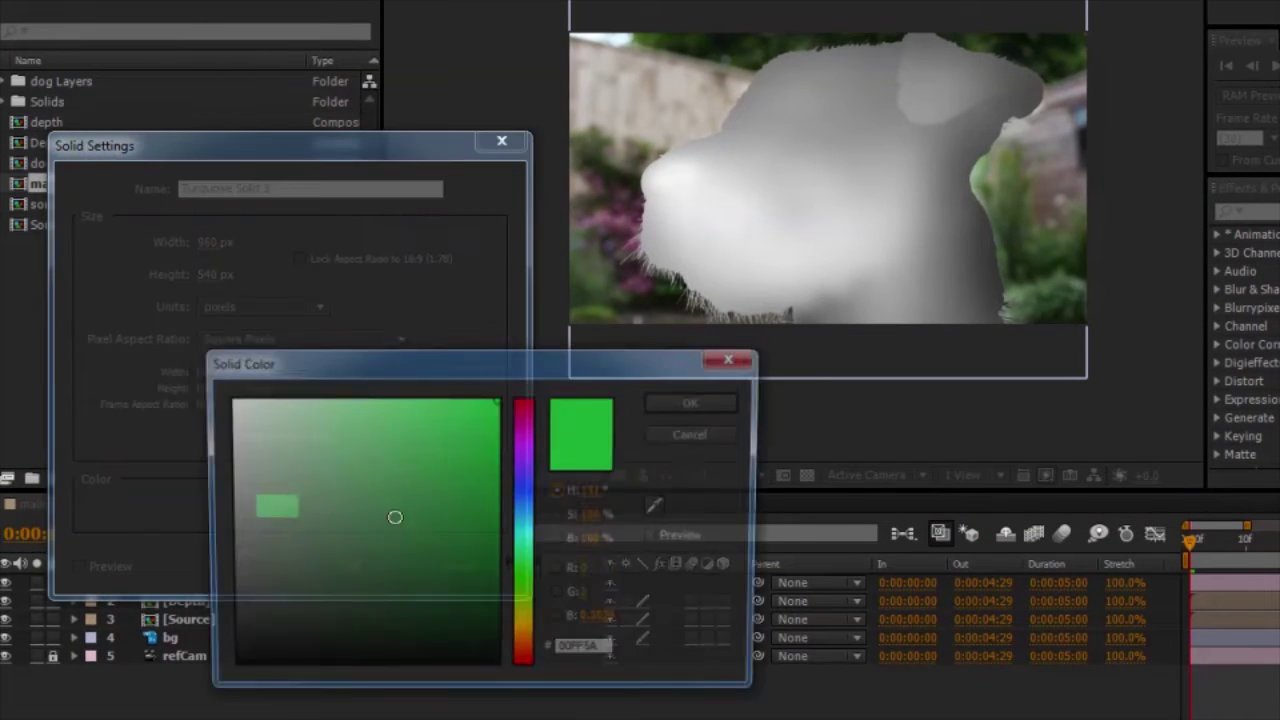
pyautogui.click(228, 669)
pyautogui.press('Return')
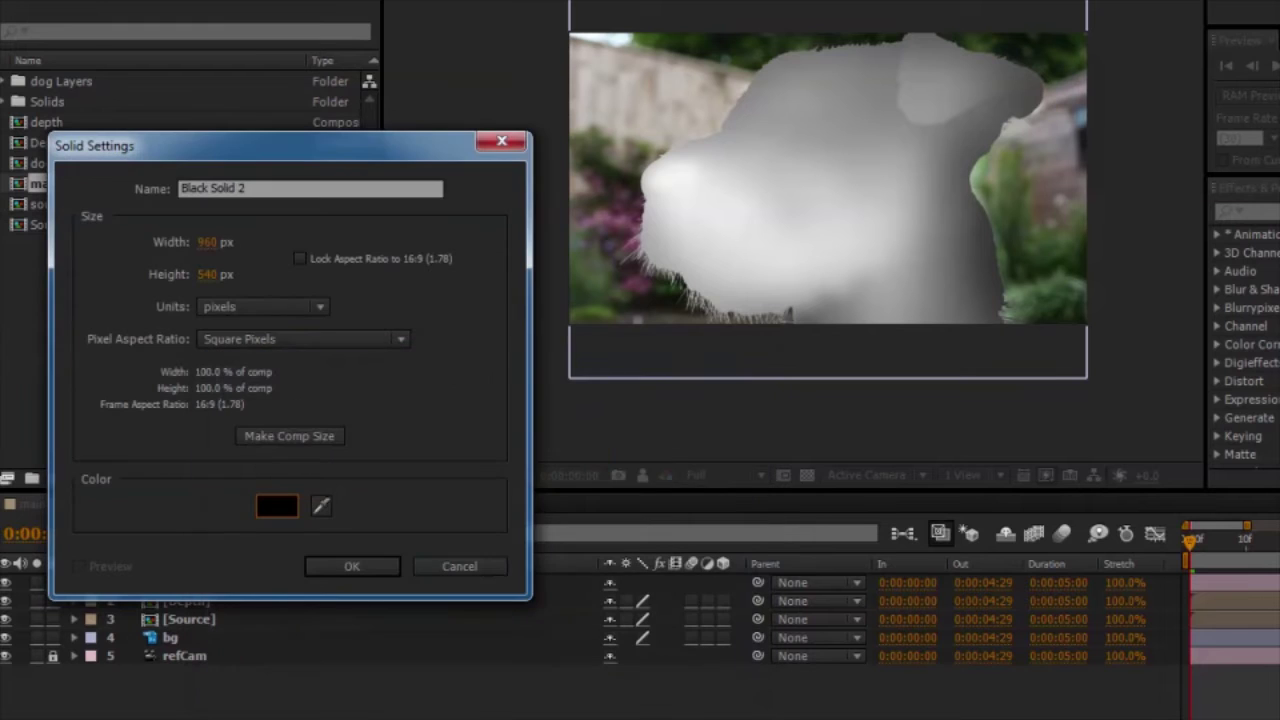
pyautogui.click(340, 566)
pyautogui.moveTo(222, 589); pyautogui.dragTo(253, 607)
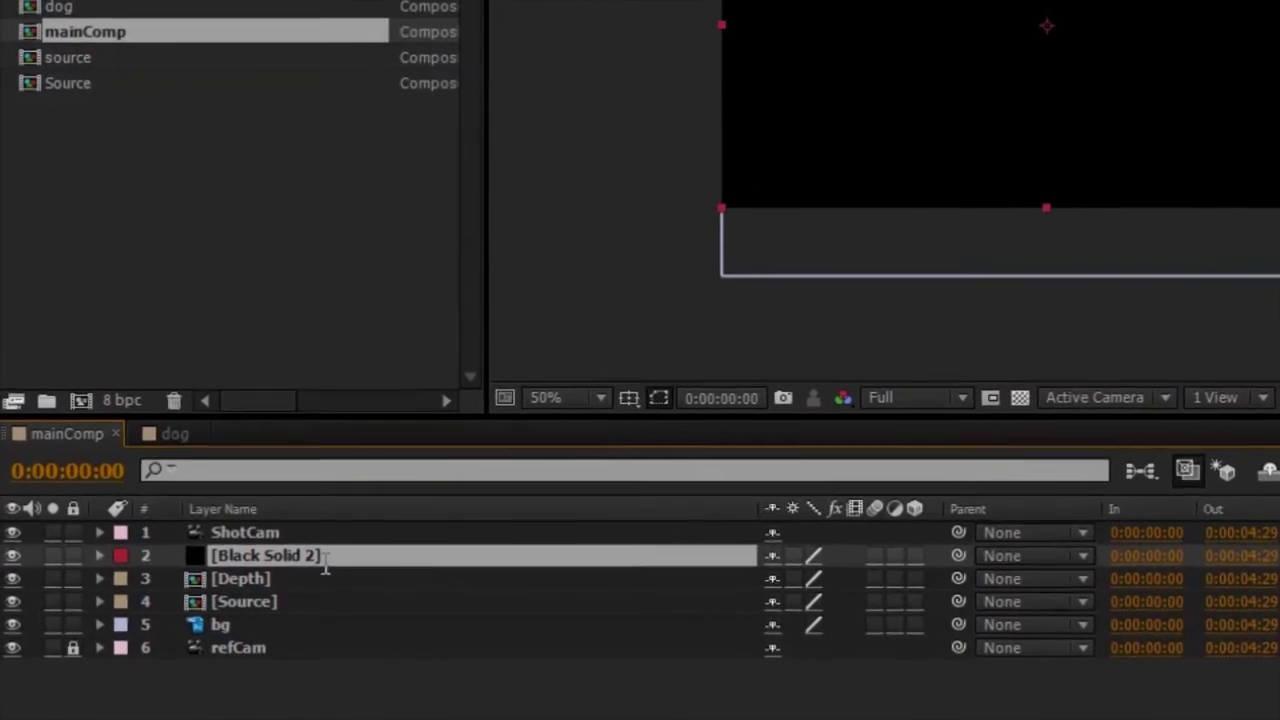
# Rename the solid PixelCloud and hide the Depth, Source and bg layers.
pyautogui.write('PixelCloud')
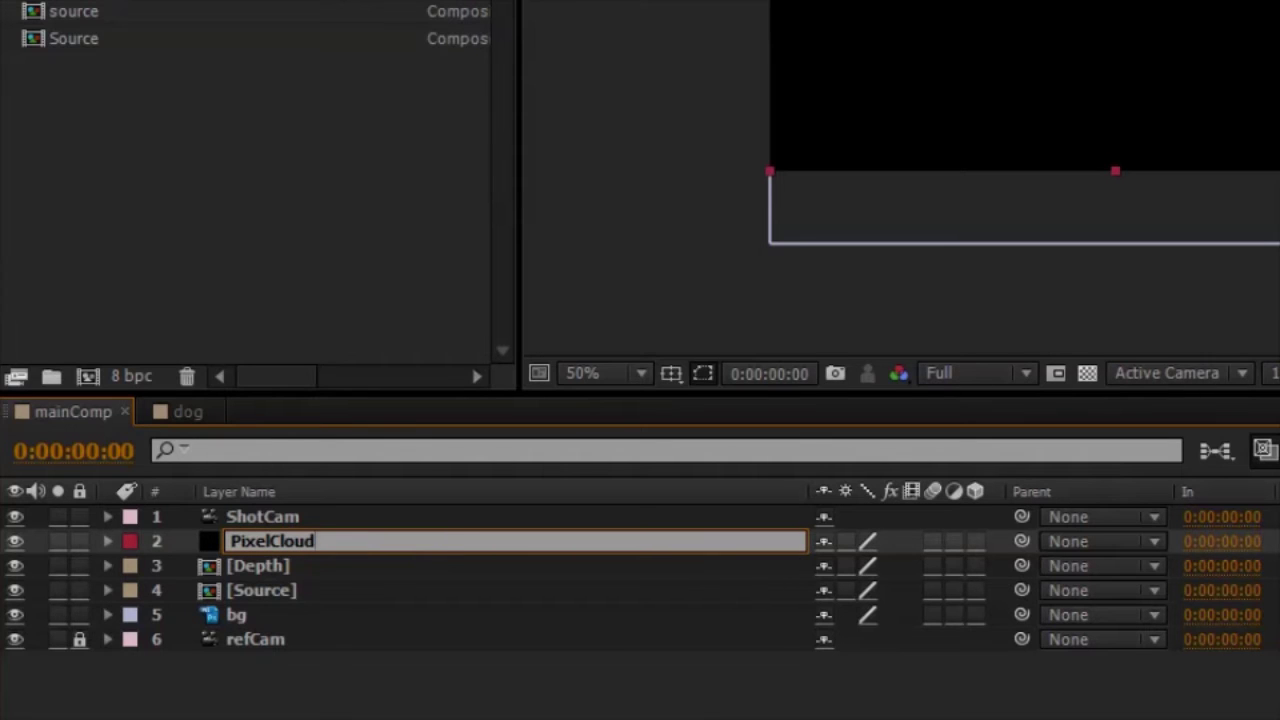
pyautogui.press('Return')
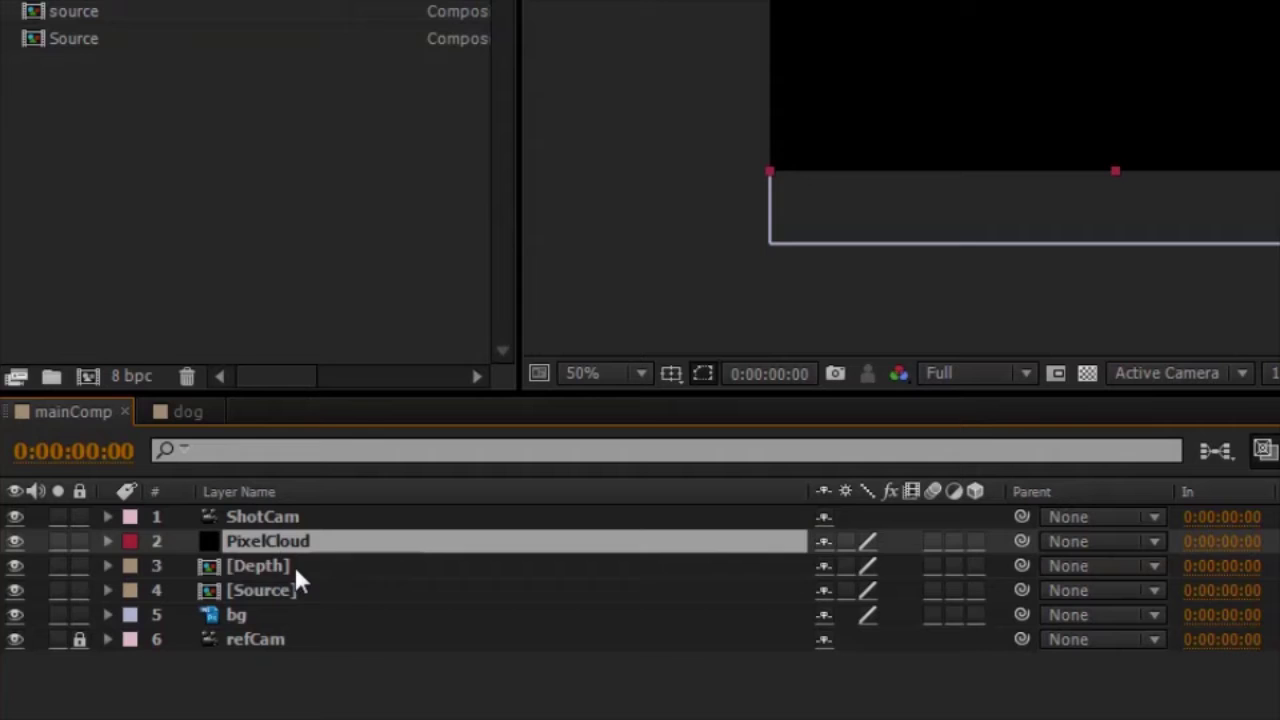
pyautogui.click(295, 572)
pyautogui.click(12, 566)
pyautogui.click(13, 590)
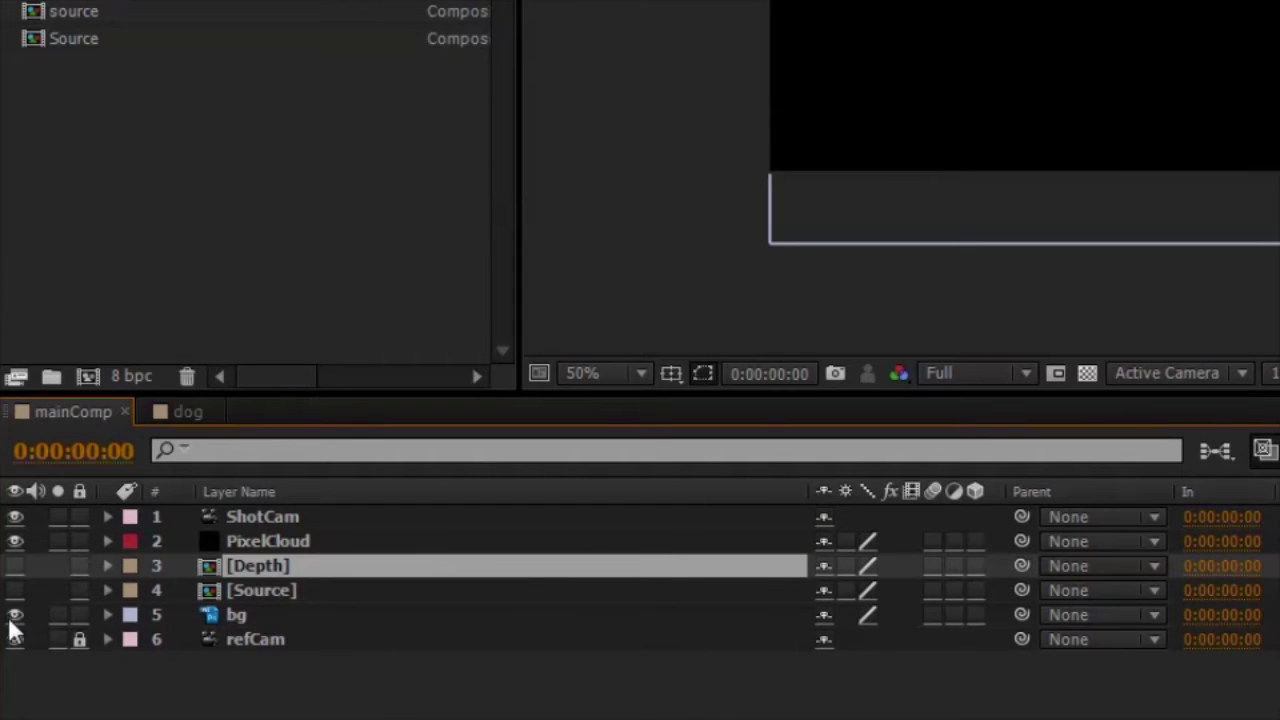
pyautogui.click(238, 618)
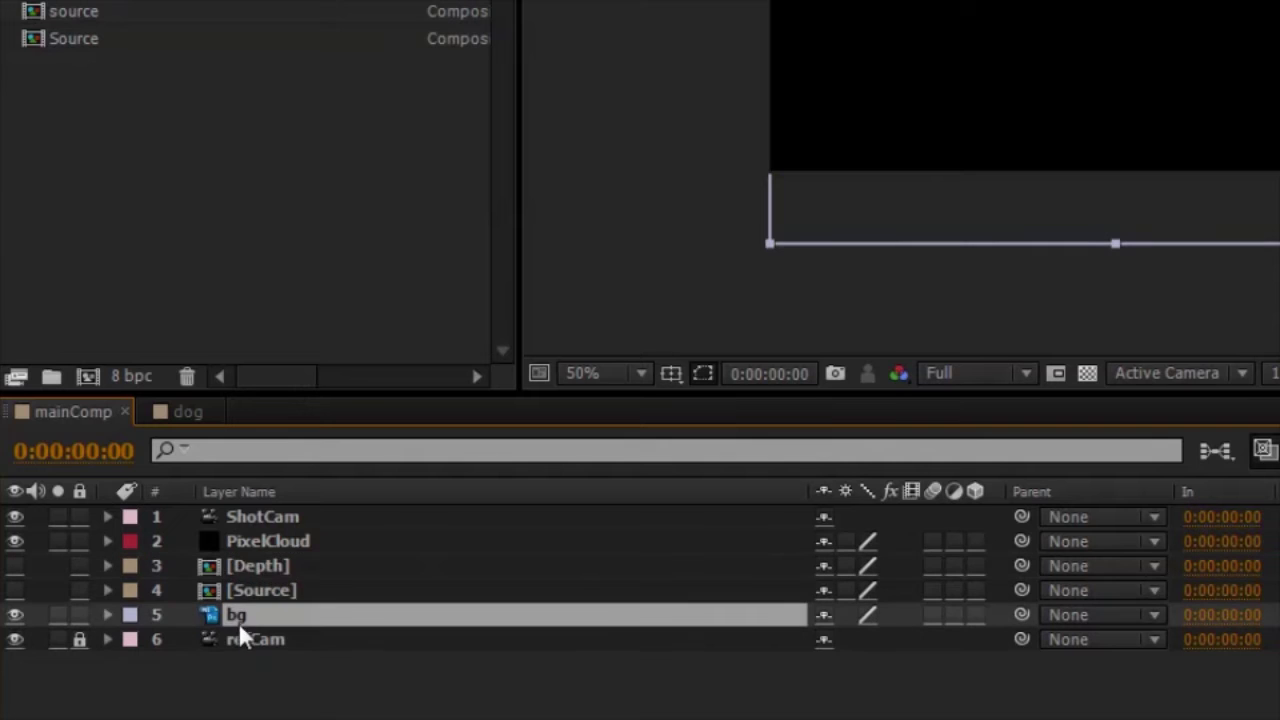
pyautogui.click(15, 617)
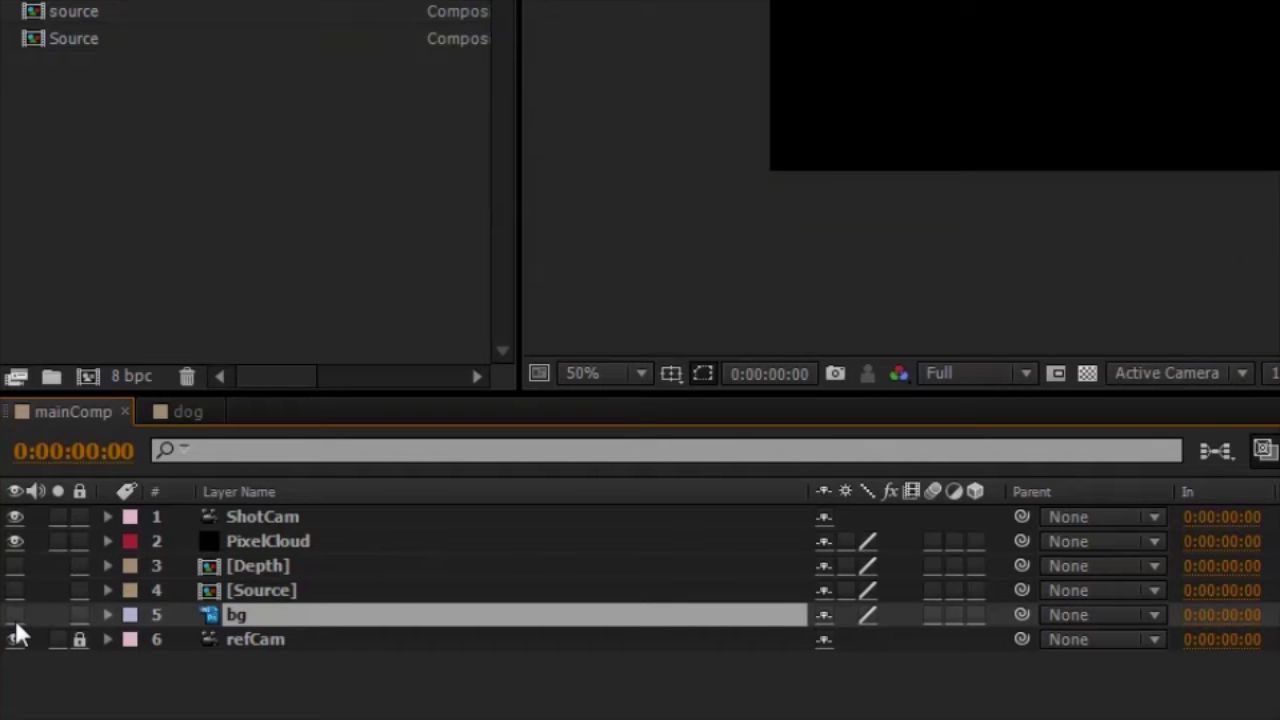
pyautogui.click(388, 545)
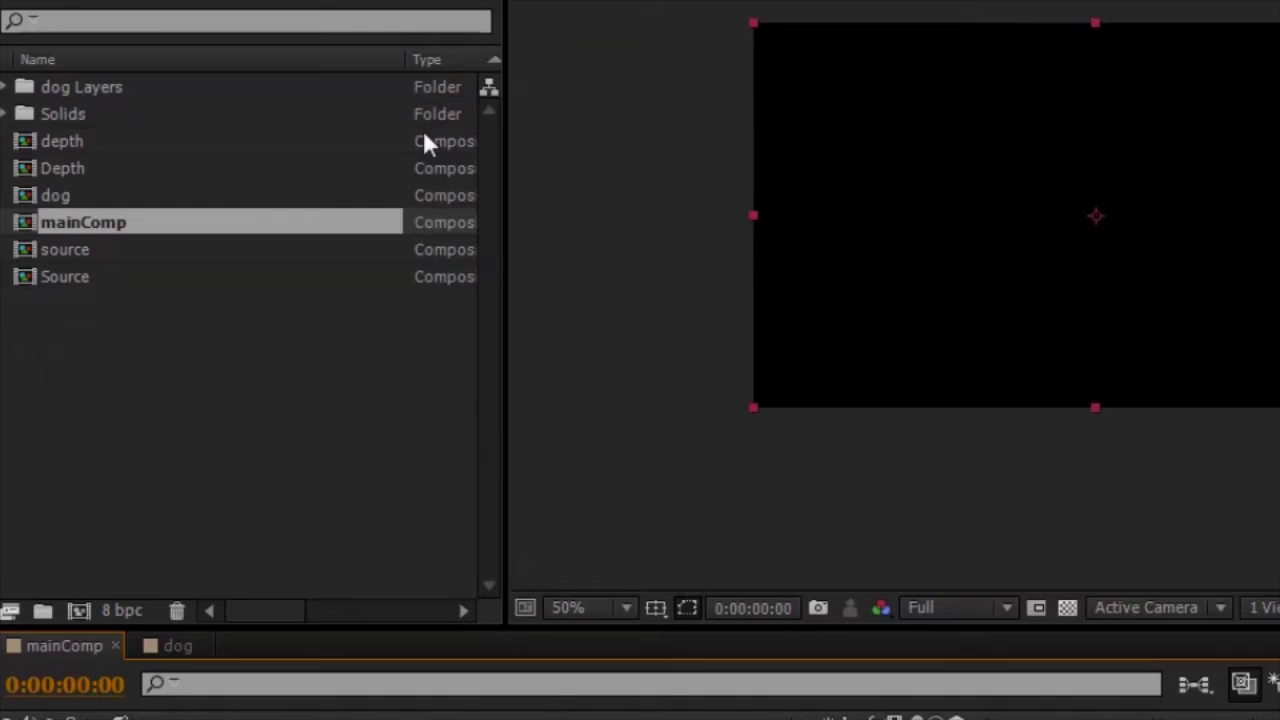
# Apply Pixel Cloud to PixelCloud, with Source as source layer and Depth as position pass.
pyautogui.click(279, 14)
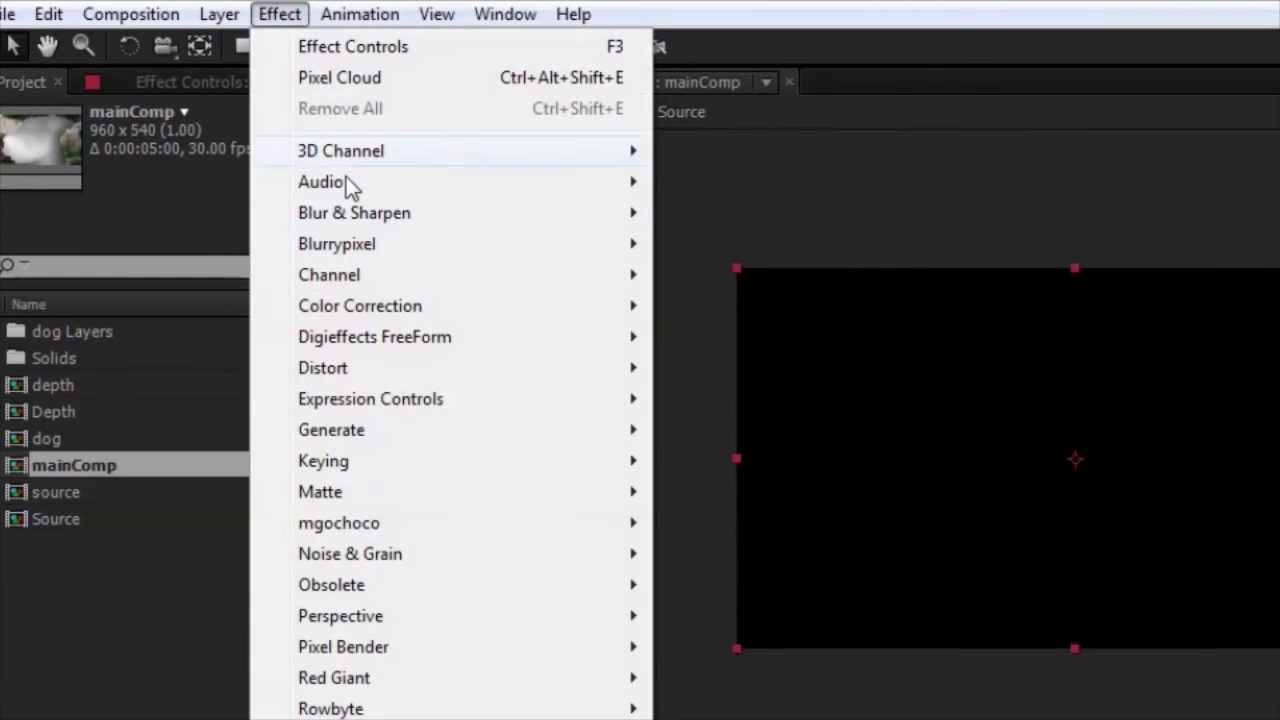
pyautogui.moveTo(337, 244)
pyautogui.click(702, 246)
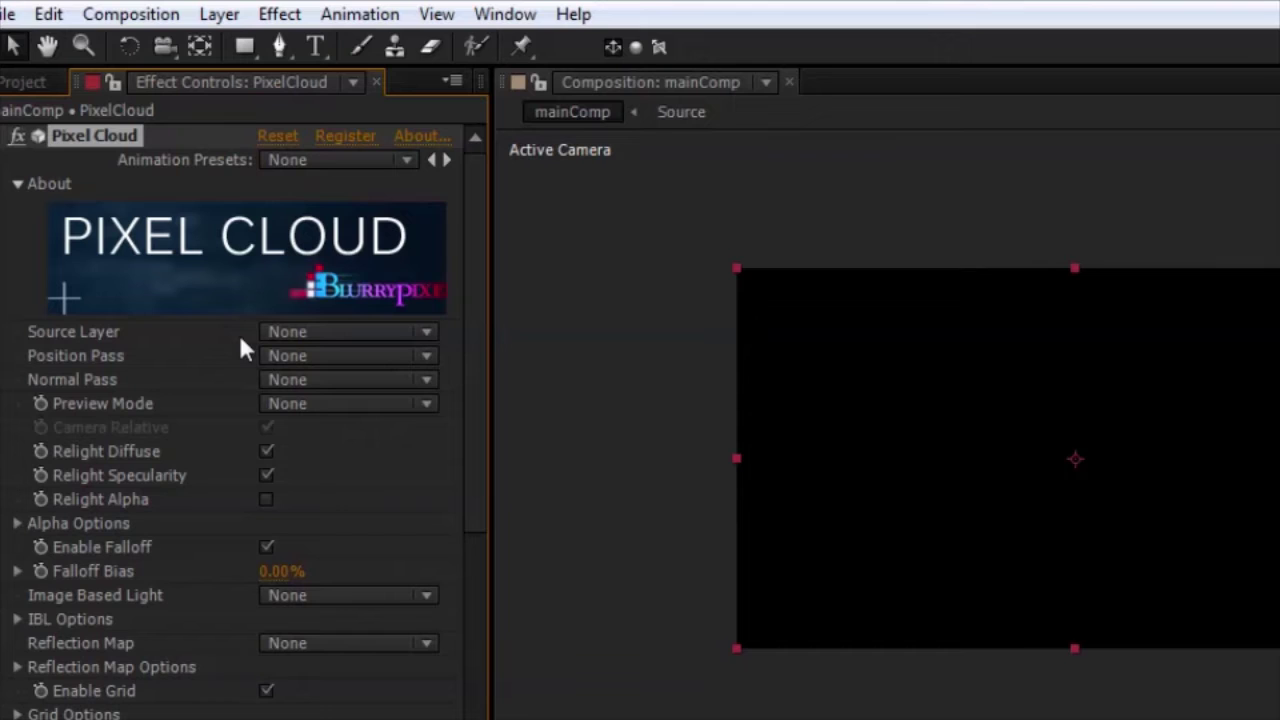
pyautogui.click(285, 333)
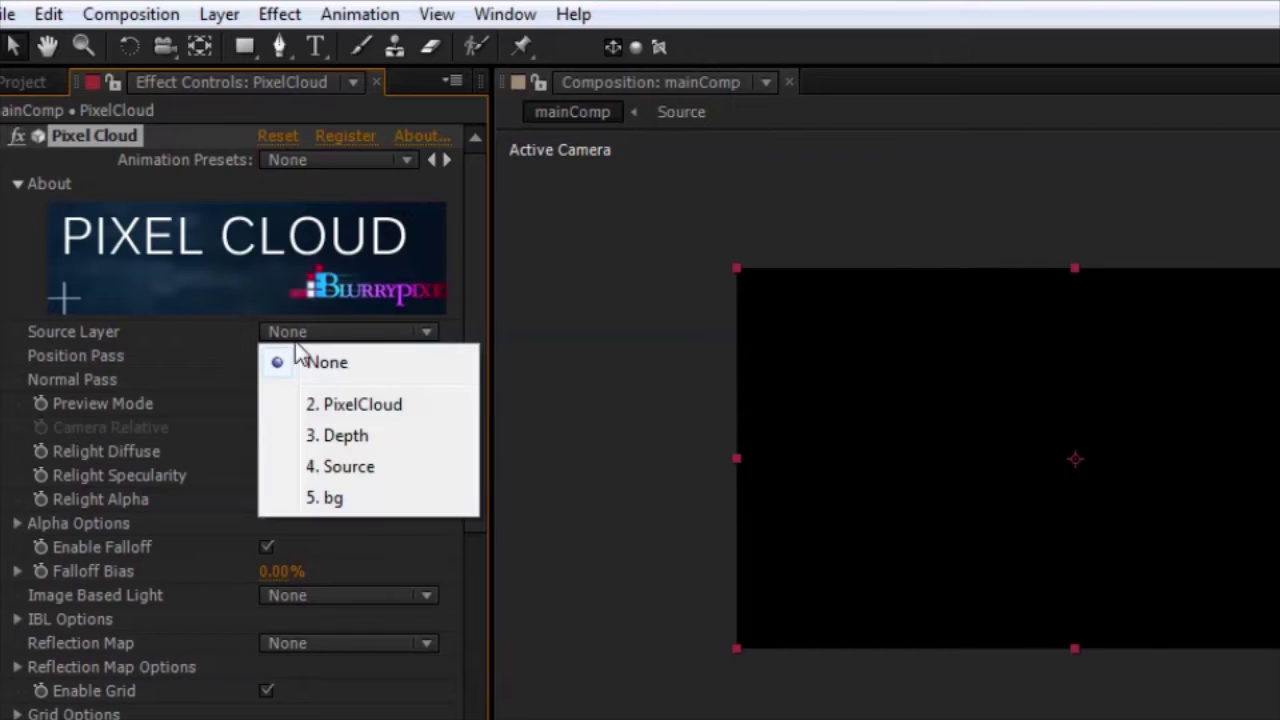
pyautogui.click(362, 470)
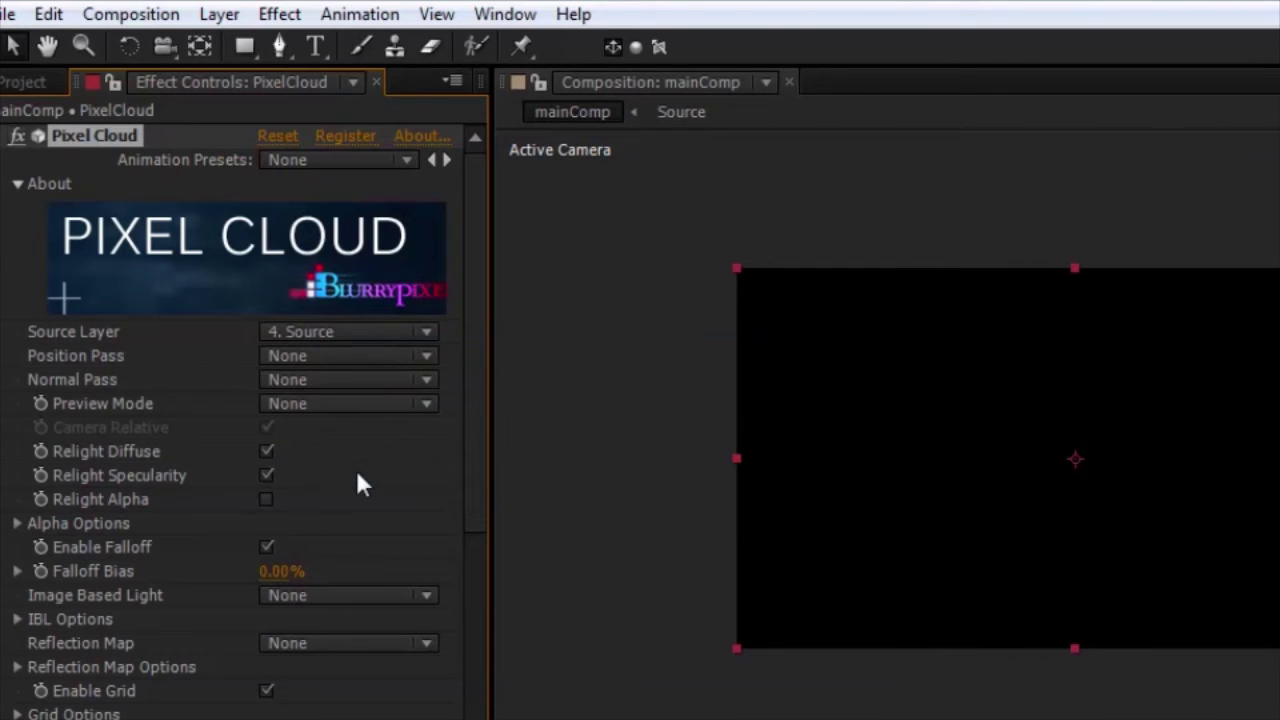
pyautogui.click(336, 376)
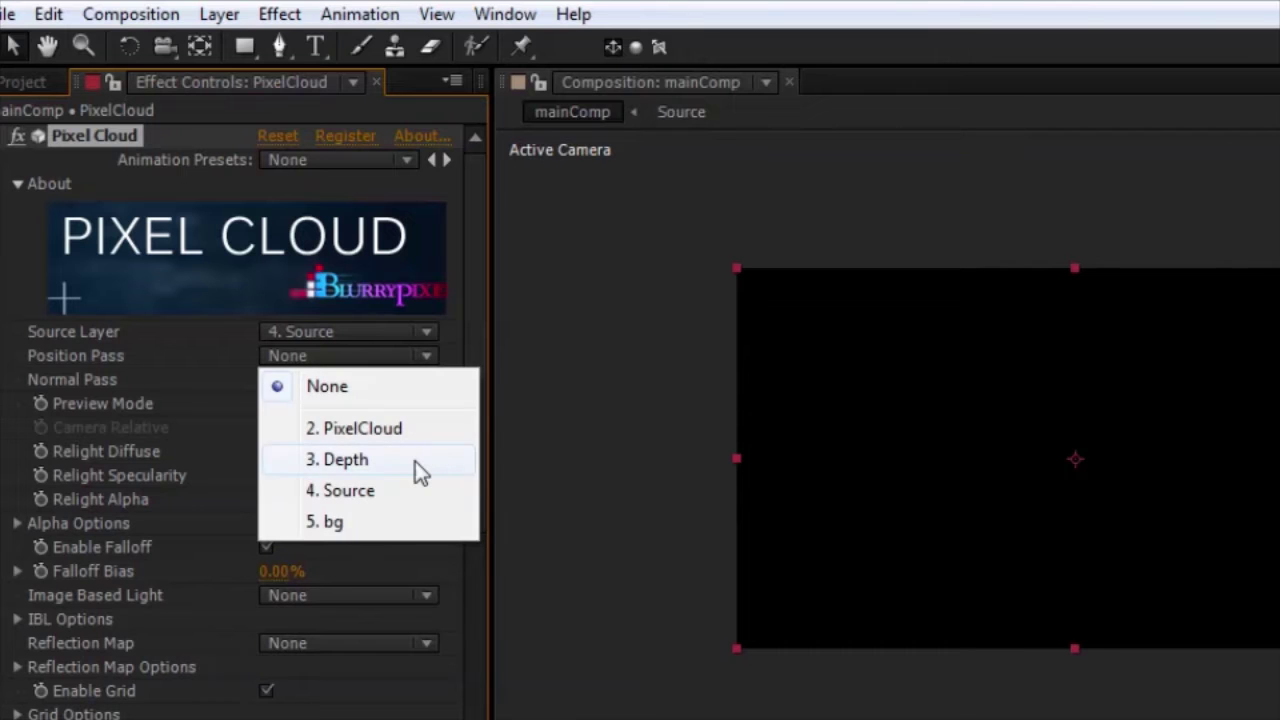
pyautogui.click(415, 461)
# Link refCam as the Pixel Cloud reference camera and review its transform values.
pyautogui.scroll(-5, 271, 451)
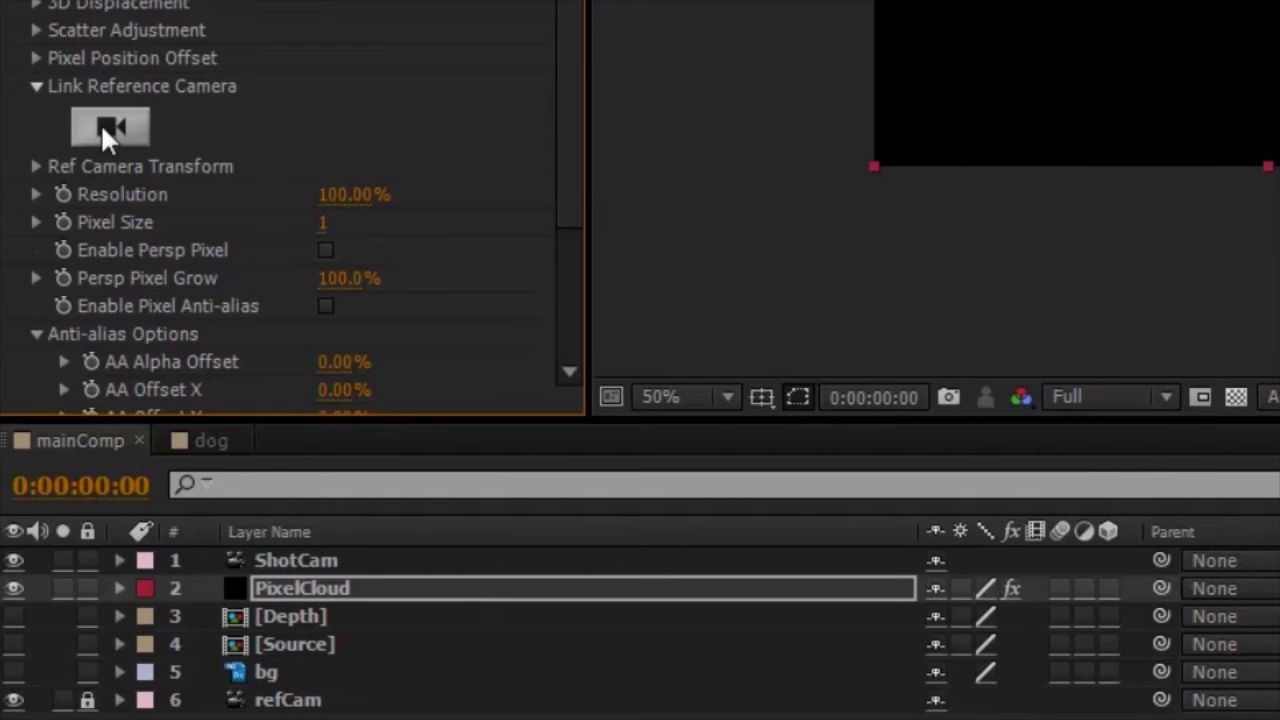
pyautogui.click(105, 128)
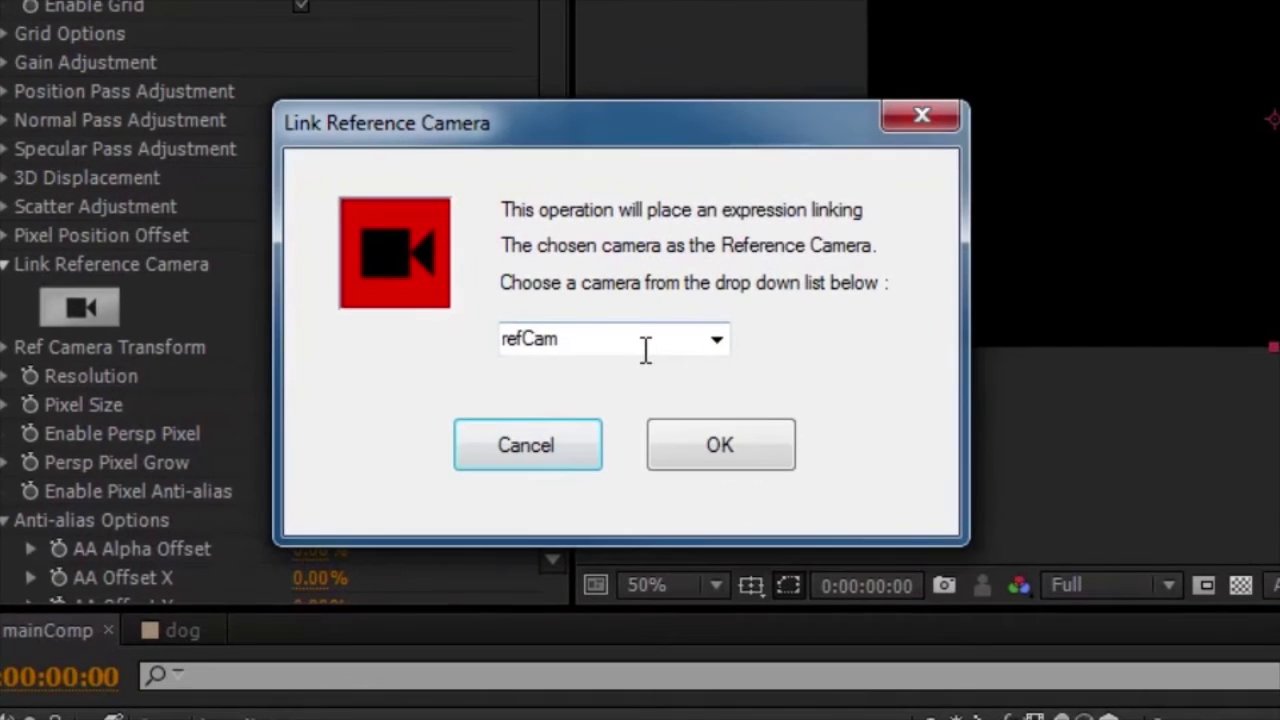
pyautogui.click(692, 452)
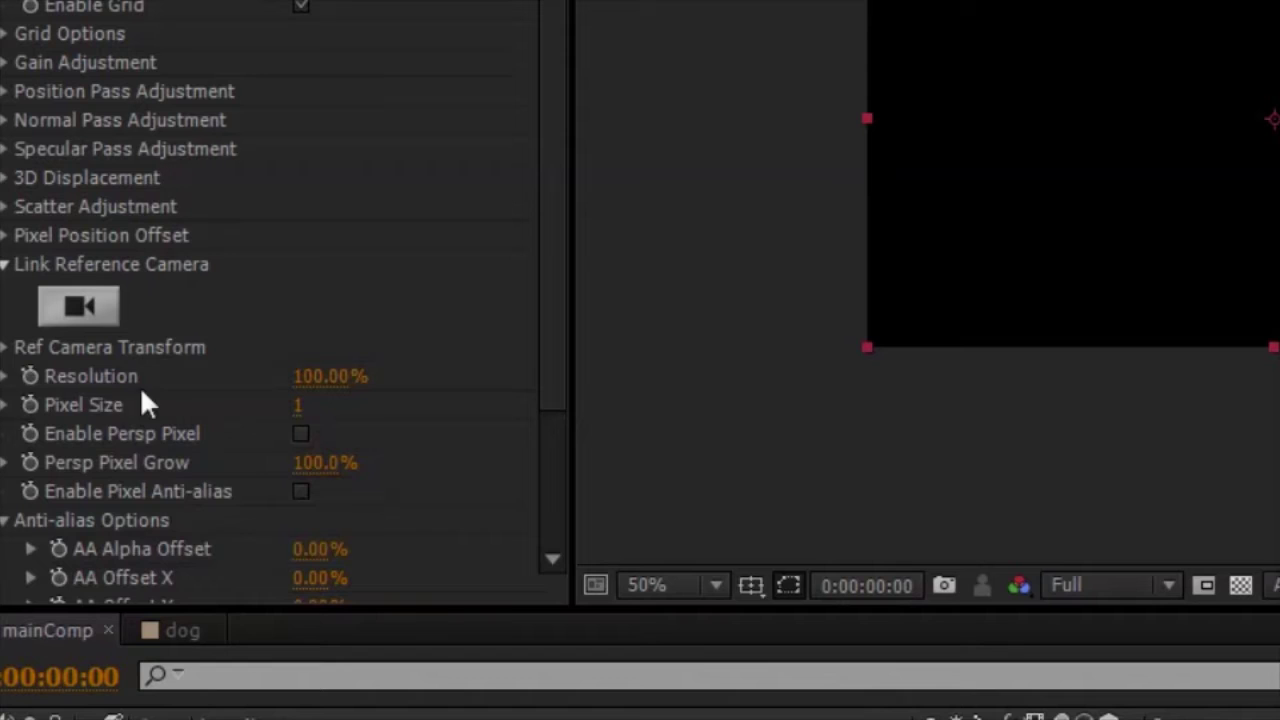
pyautogui.click(5, 348)
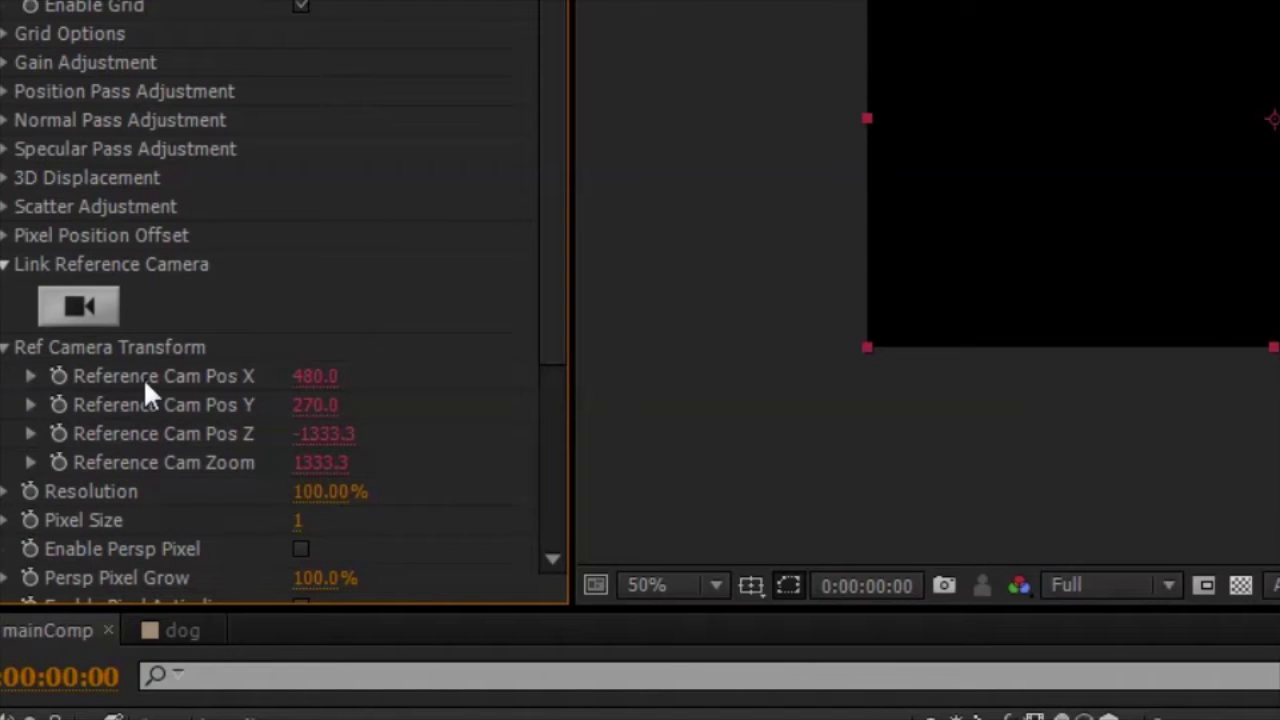
pyautogui.click(5, 348)
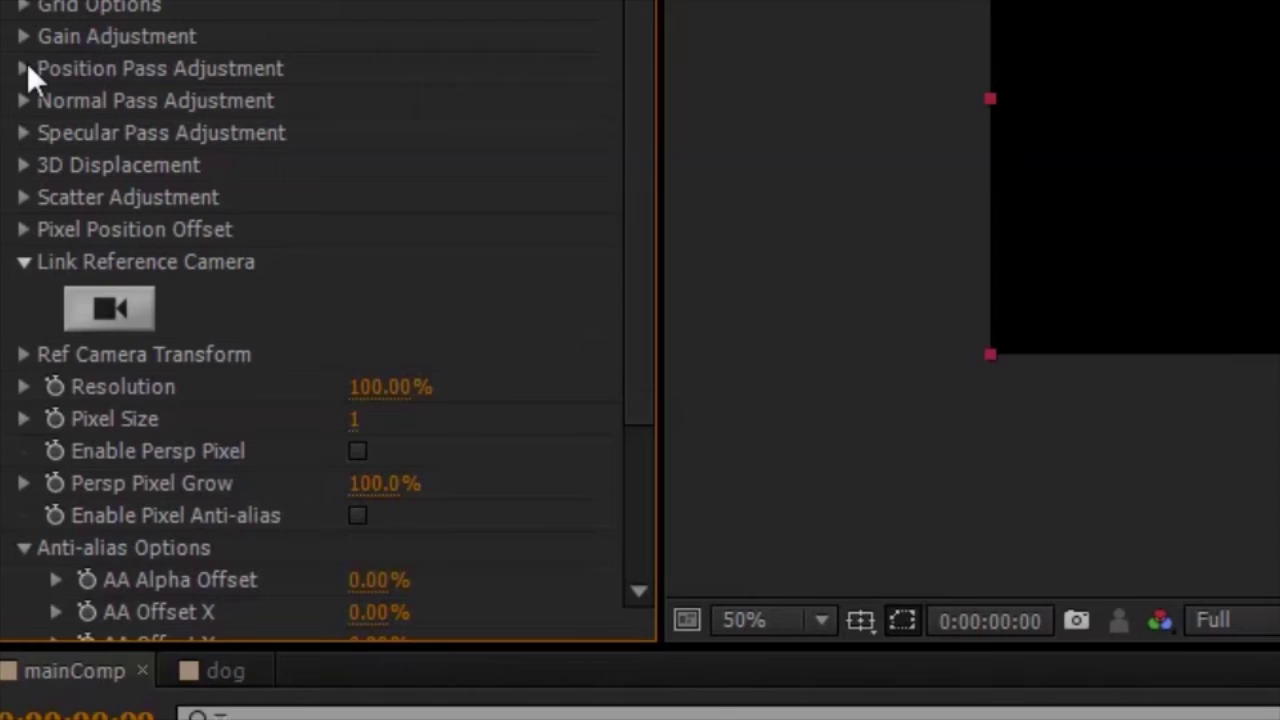
# Set the Position Pass mapping to LumaZ Proj with Invert Z enabled.
pyautogui.click(32, 60)
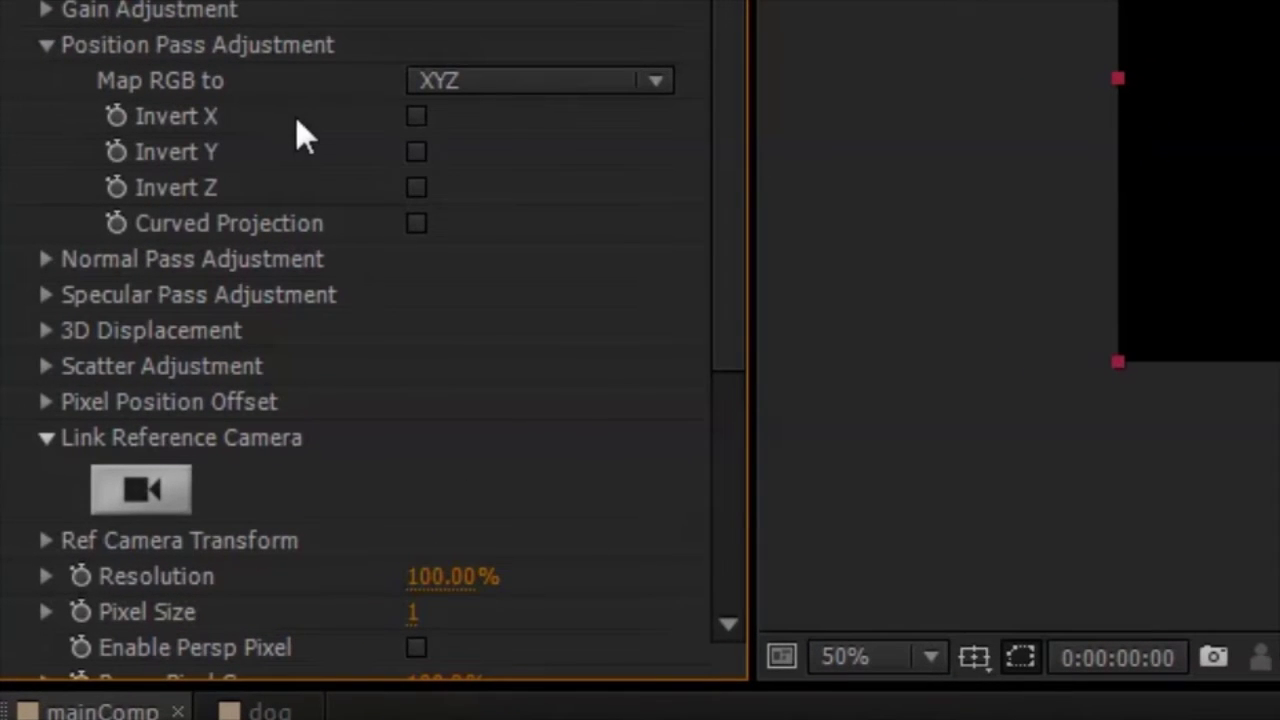
pyautogui.click(484, 90)
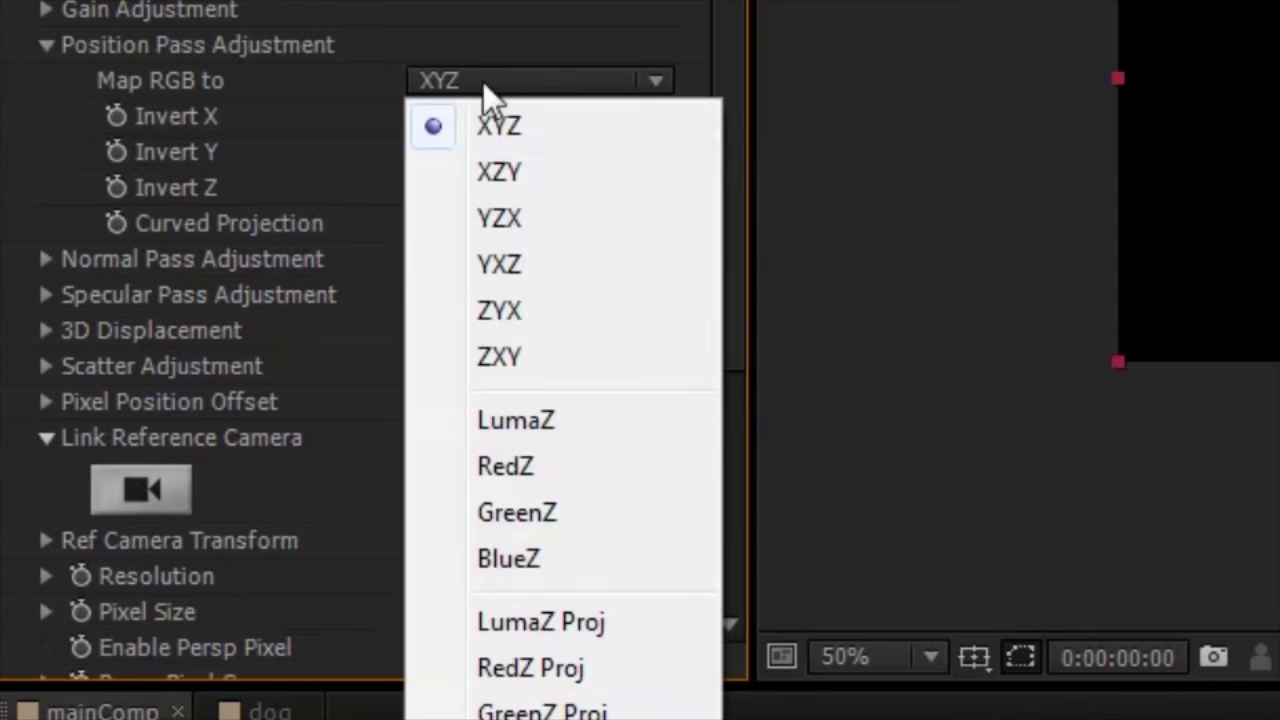
pyautogui.click(598, 630)
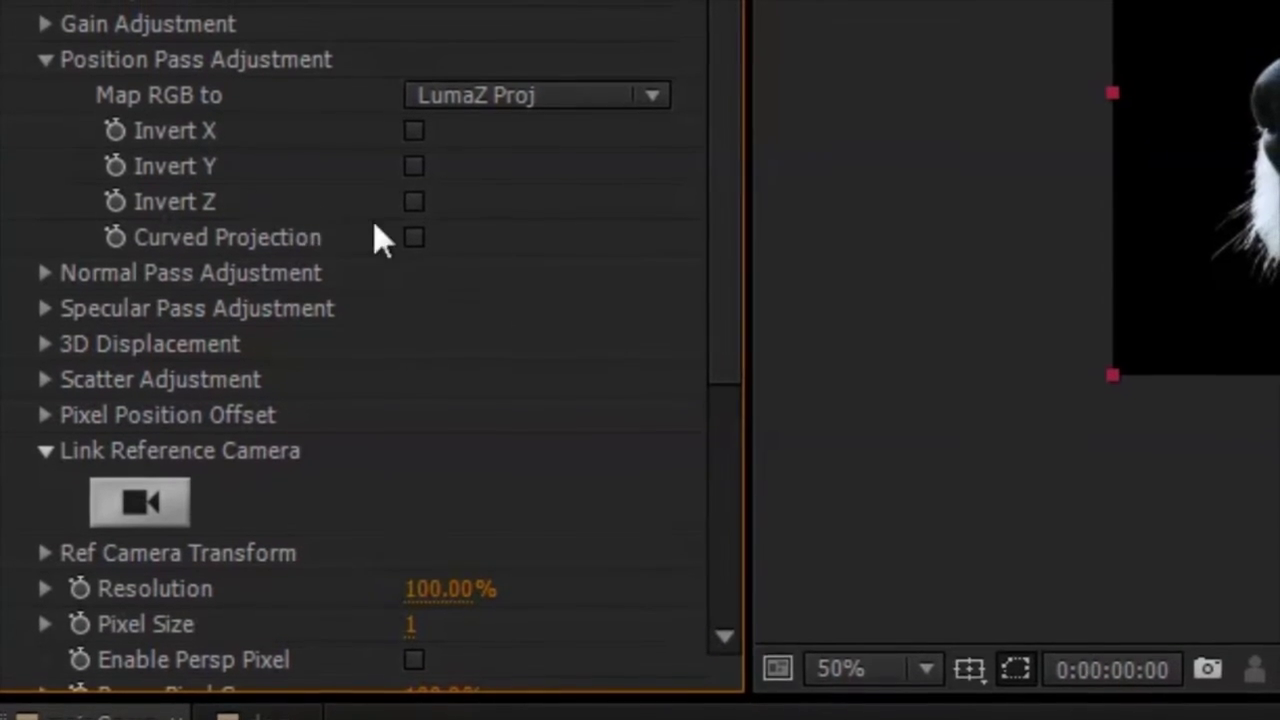
pyautogui.click(411, 212)
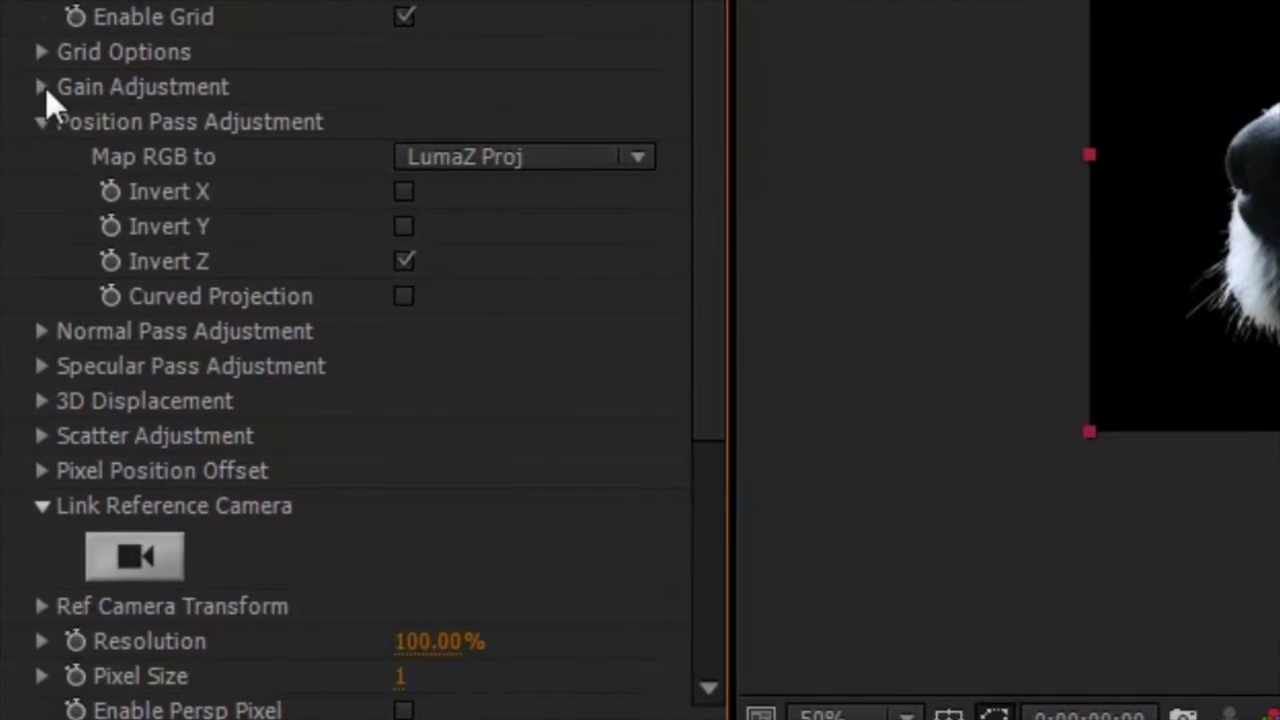
# Turn off Uniform Gain and set Gain Z to 512.
pyautogui.click(44, 89)
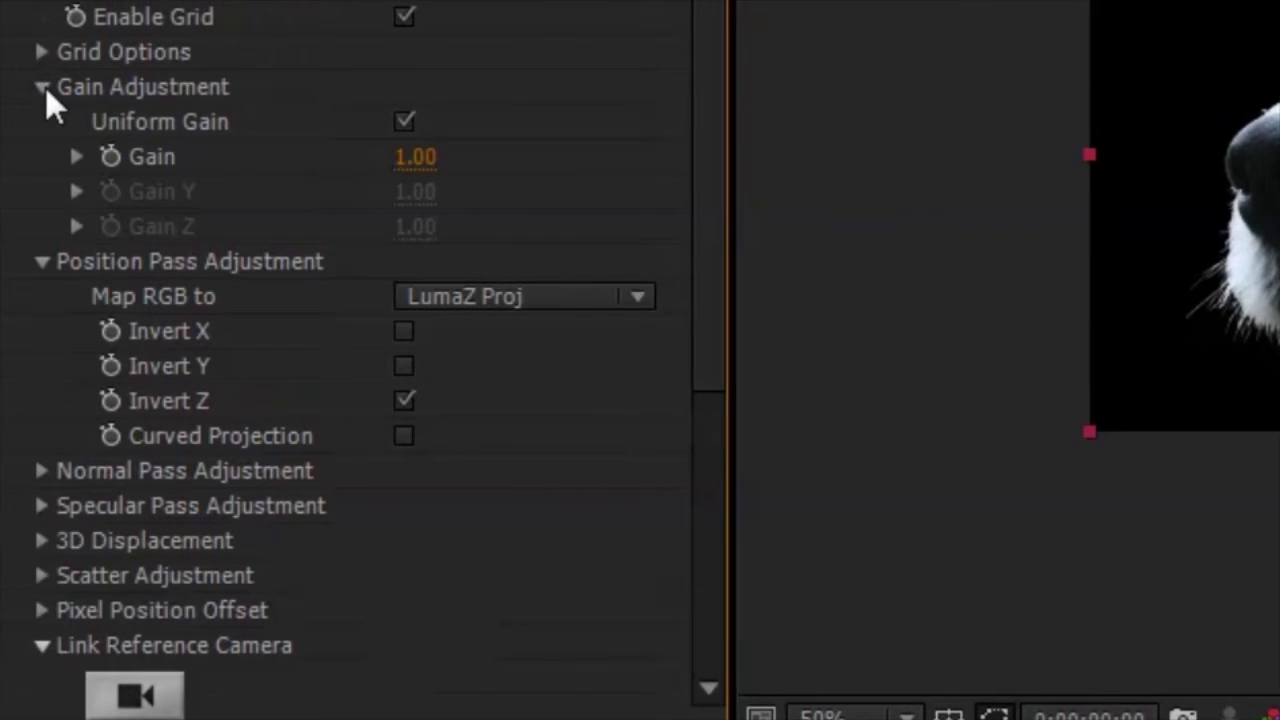
pyautogui.click(402, 119)
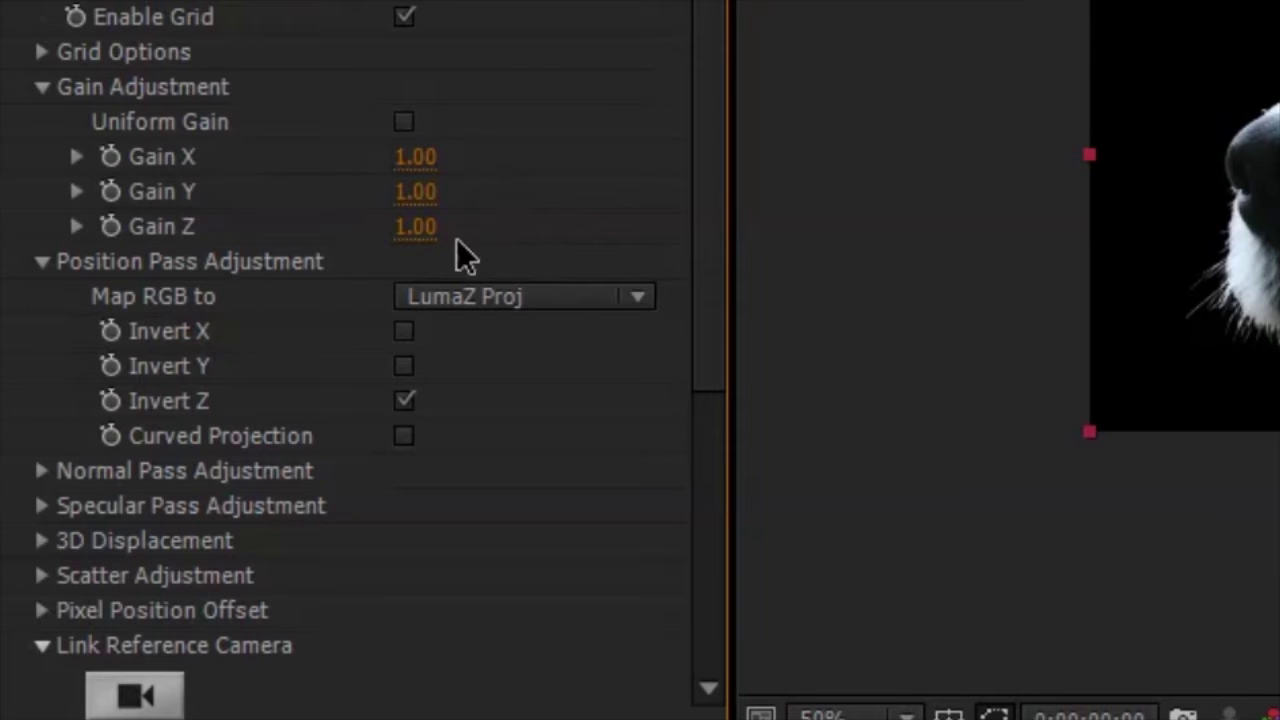
pyautogui.click(416, 228)
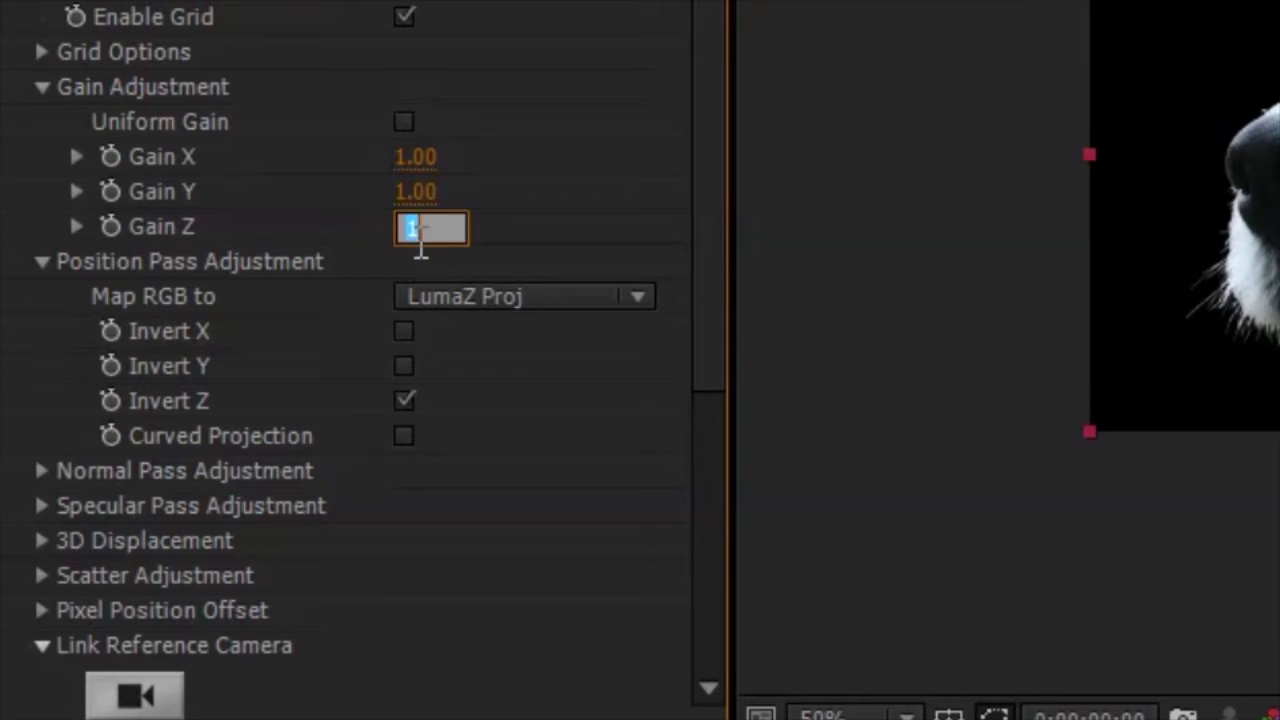
pyautogui.write('512')
pyautogui.press('Return')
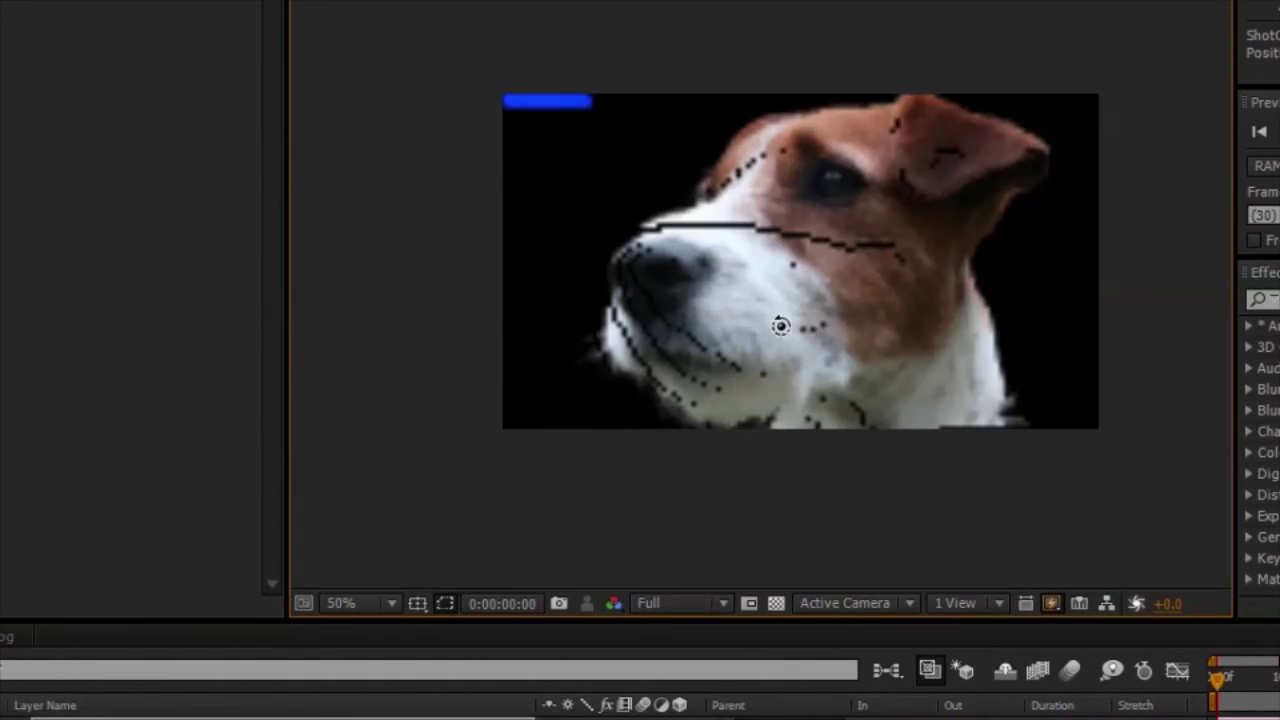
# Orbit the camera around the Pixel Cloud dog to inspect it in depth.
pyautogui.moveTo(777, 326)
pyautogui.mouseDown()
pyautogui.moveTo(864, 334)
pyautogui.moveTo(804, 339)
pyautogui.mouseUp()
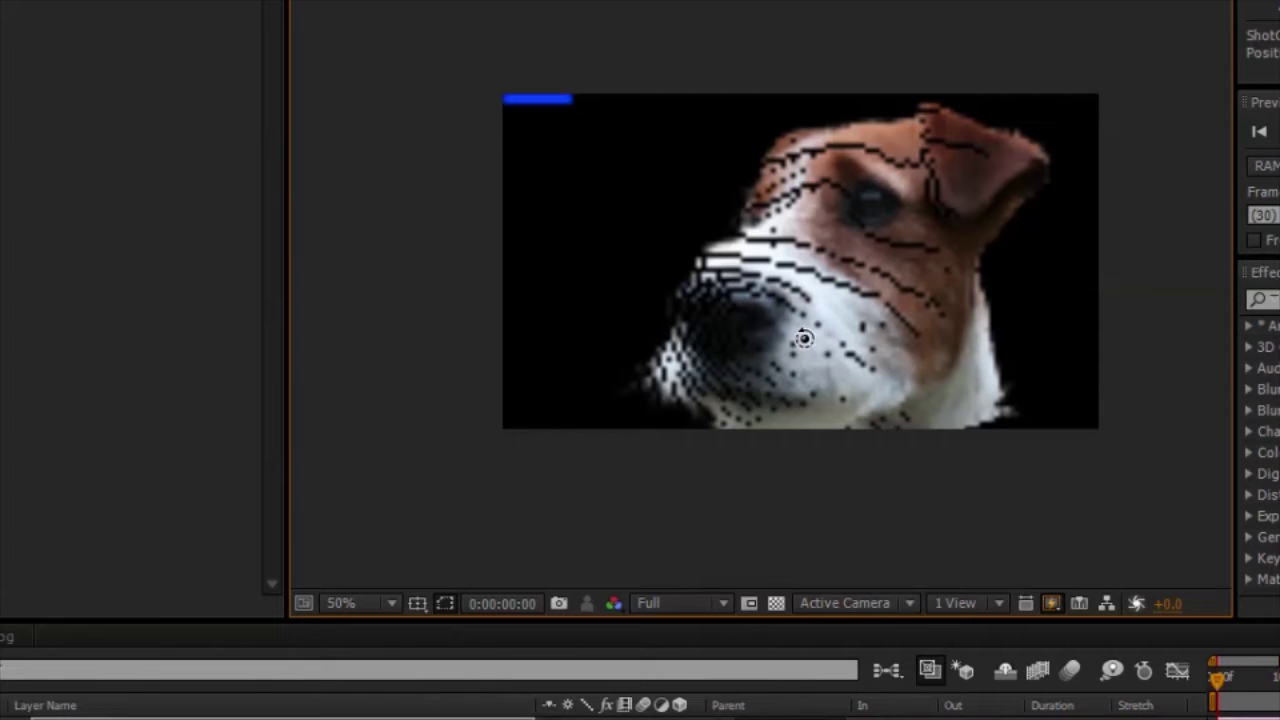
pyautogui.moveTo(804, 339)
pyautogui.mouseDown()
pyautogui.moveTo(836, 347)
pyautogui.moveTo(780, 337)
pyautogui.mouseUp()
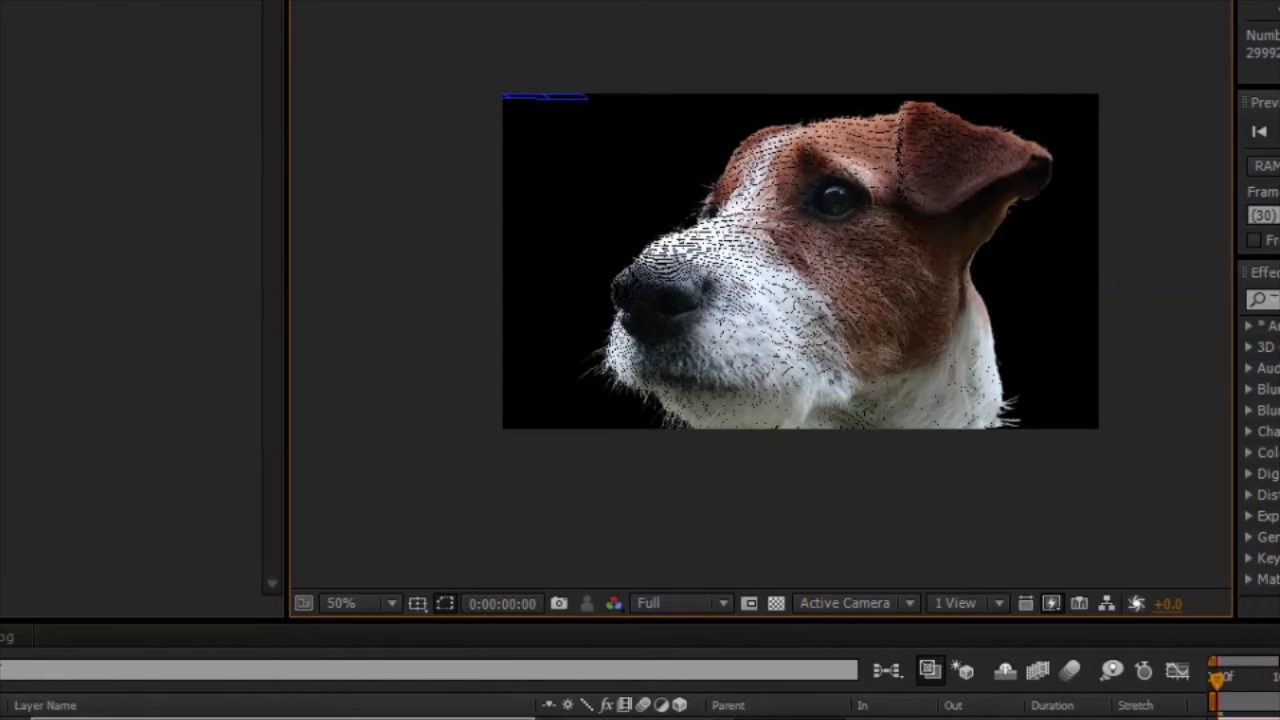
pyautogui.click(790, 716)
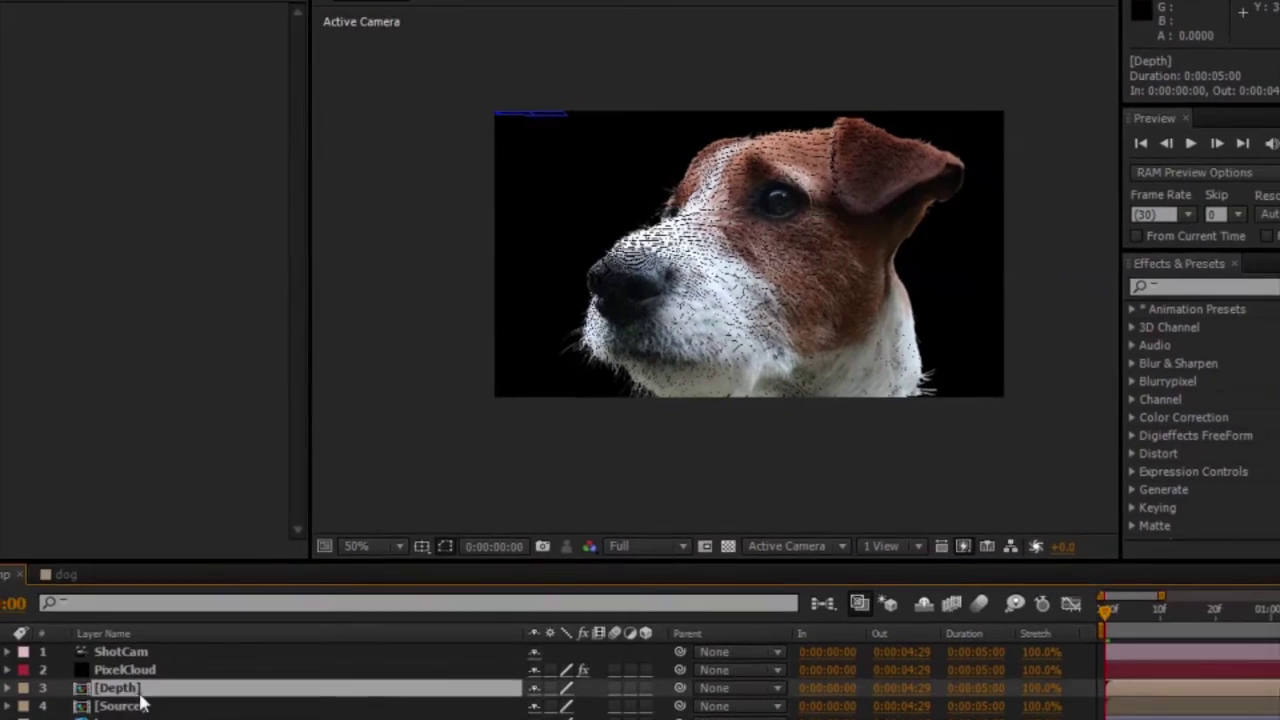
# Scale the Depth precomp by a factor of 2 with the Demo Palette Scale Composition script.
pyautogui.doubleClick(140, 694)
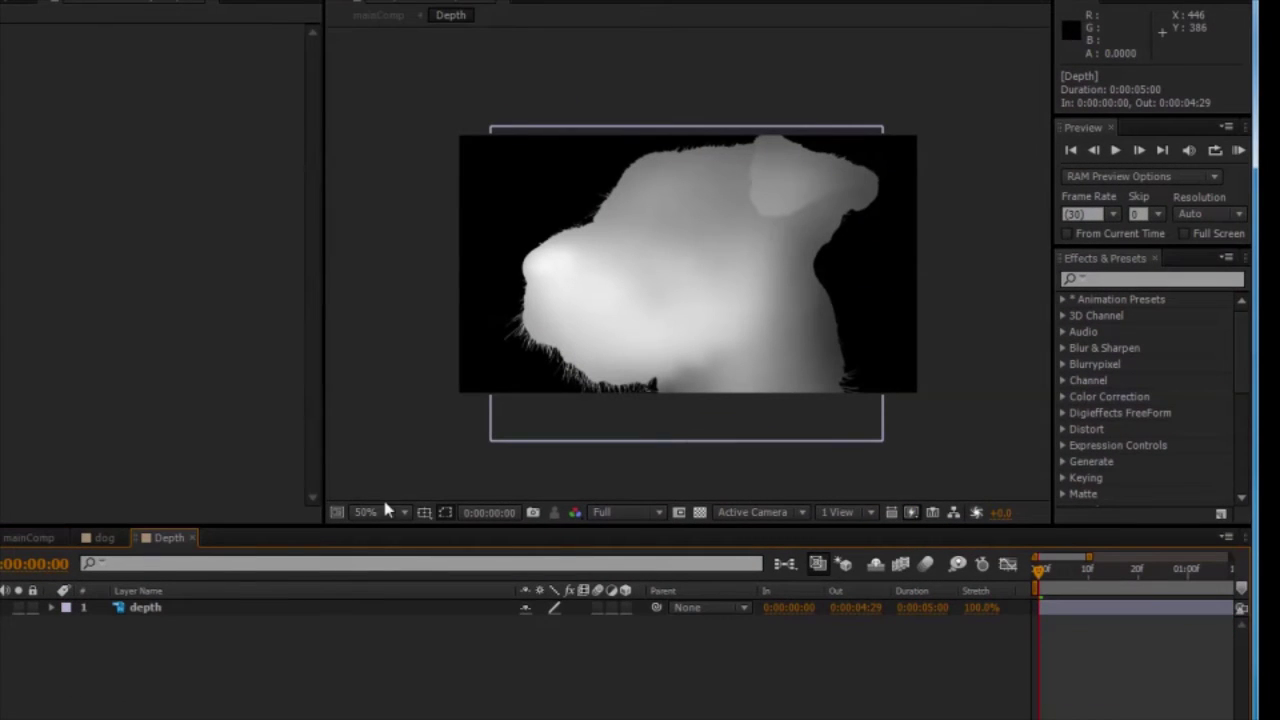
pyautogui.click(25, 0)
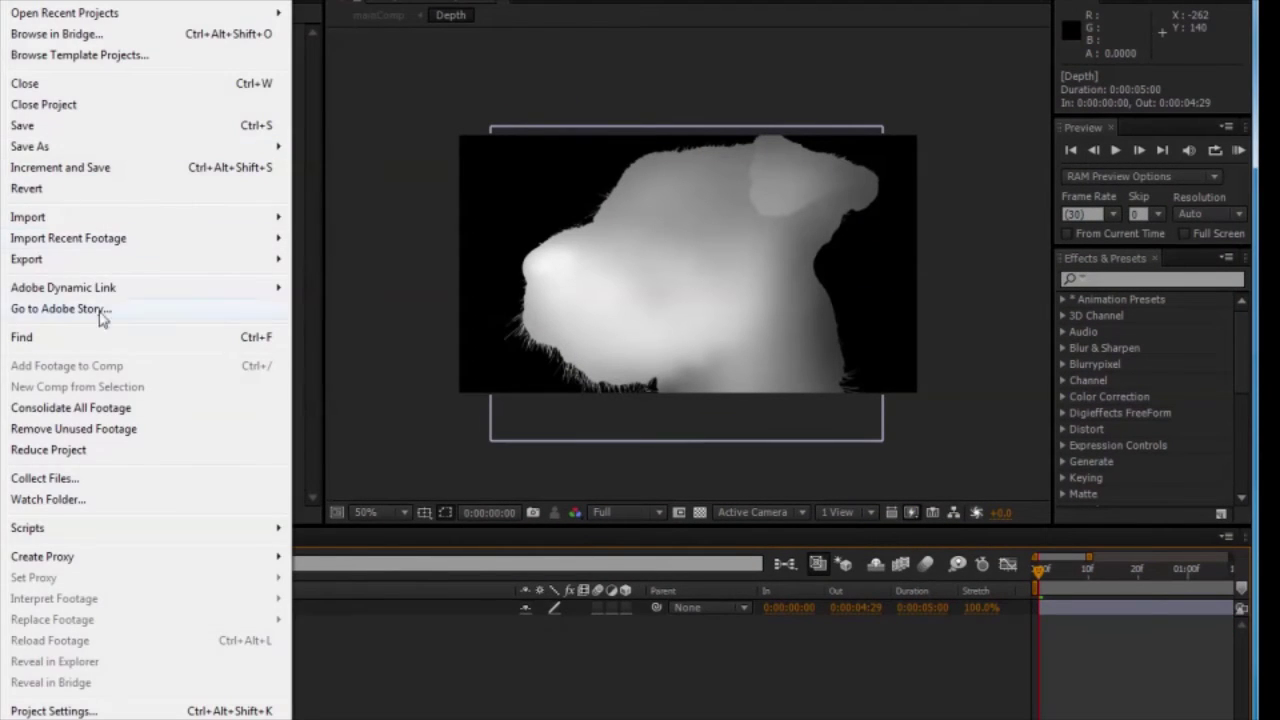
pyautogui.moveTo(140, 528)
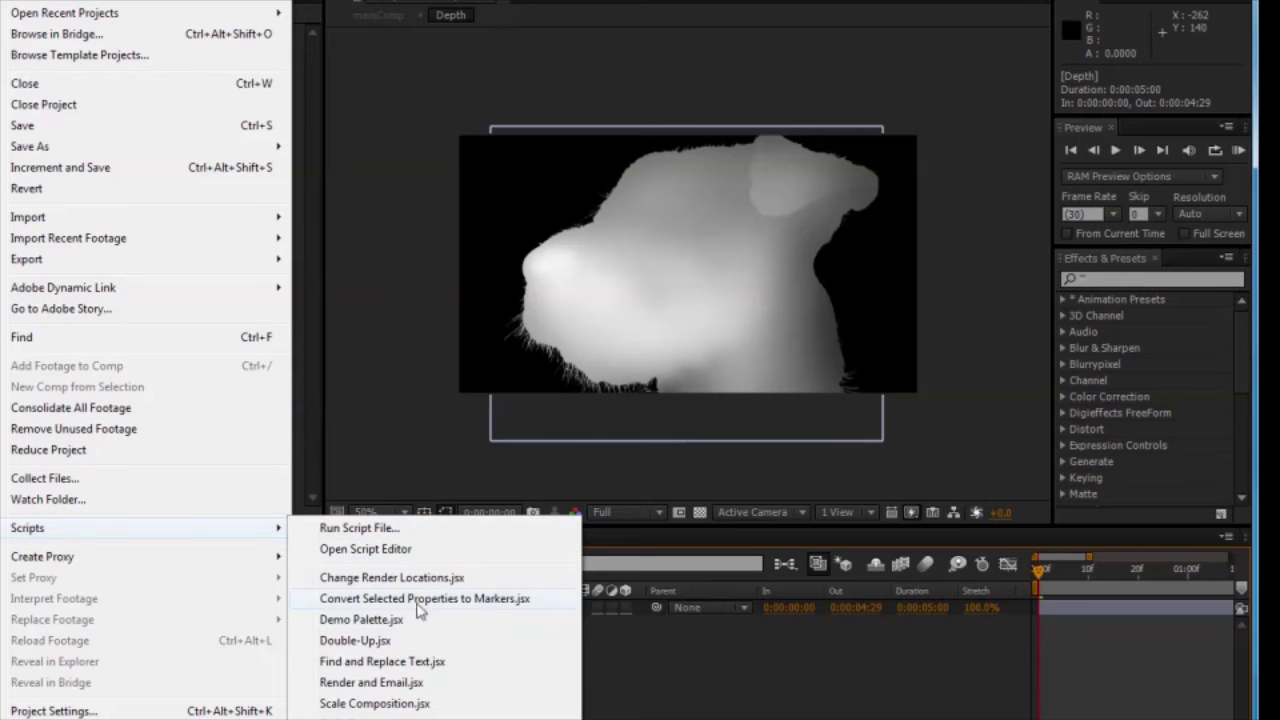
pyautogui.click(410, 619)
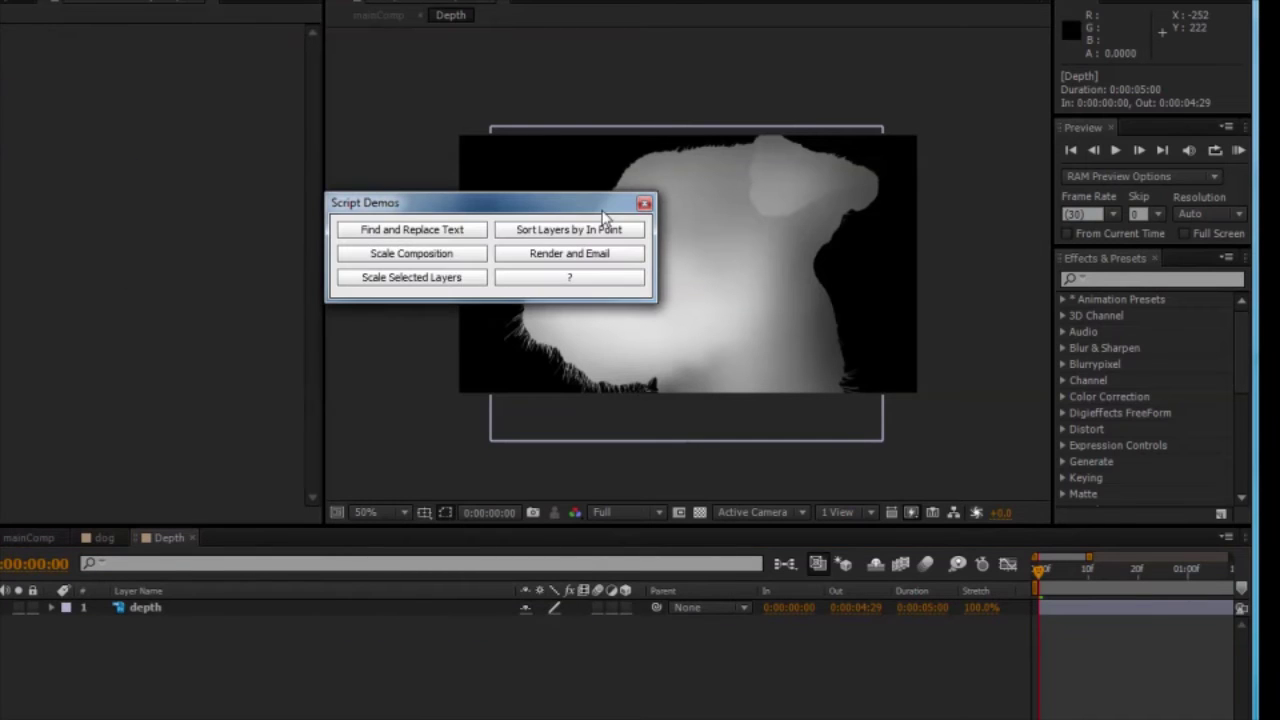
pyautogui.click(436, 265)
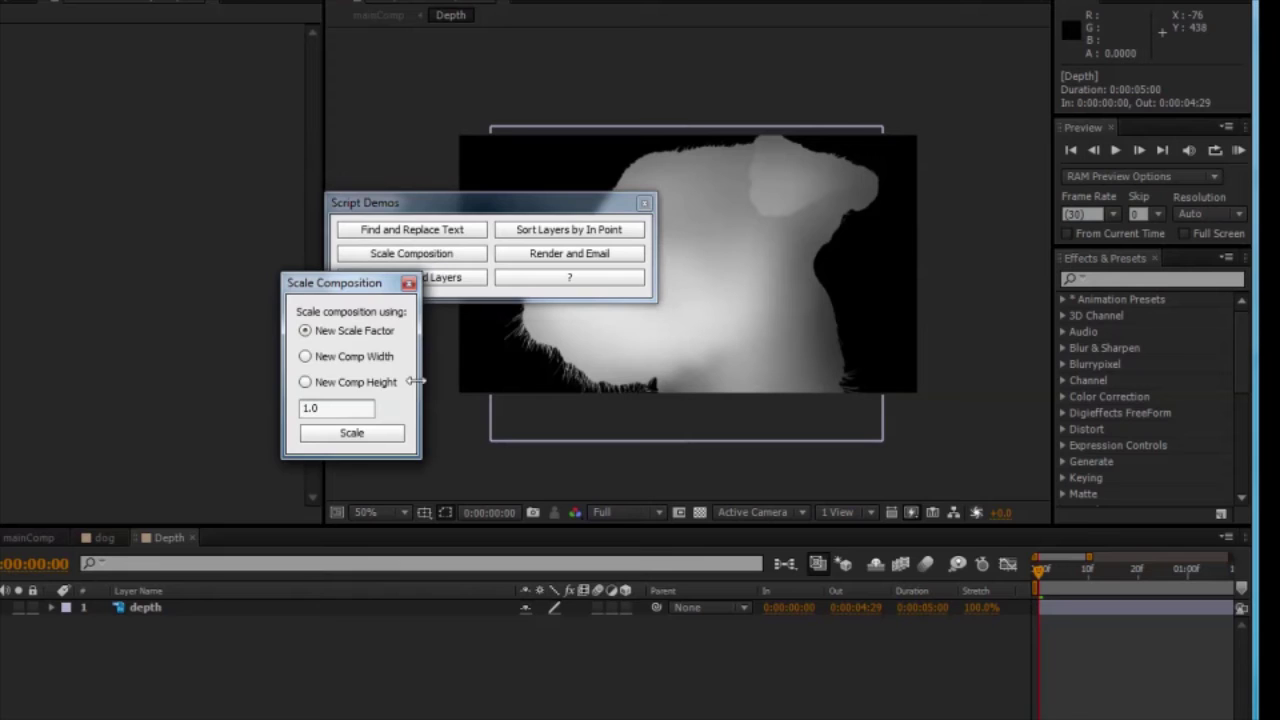
pyautogui.write('2')
pyautogui.click(352, 433)
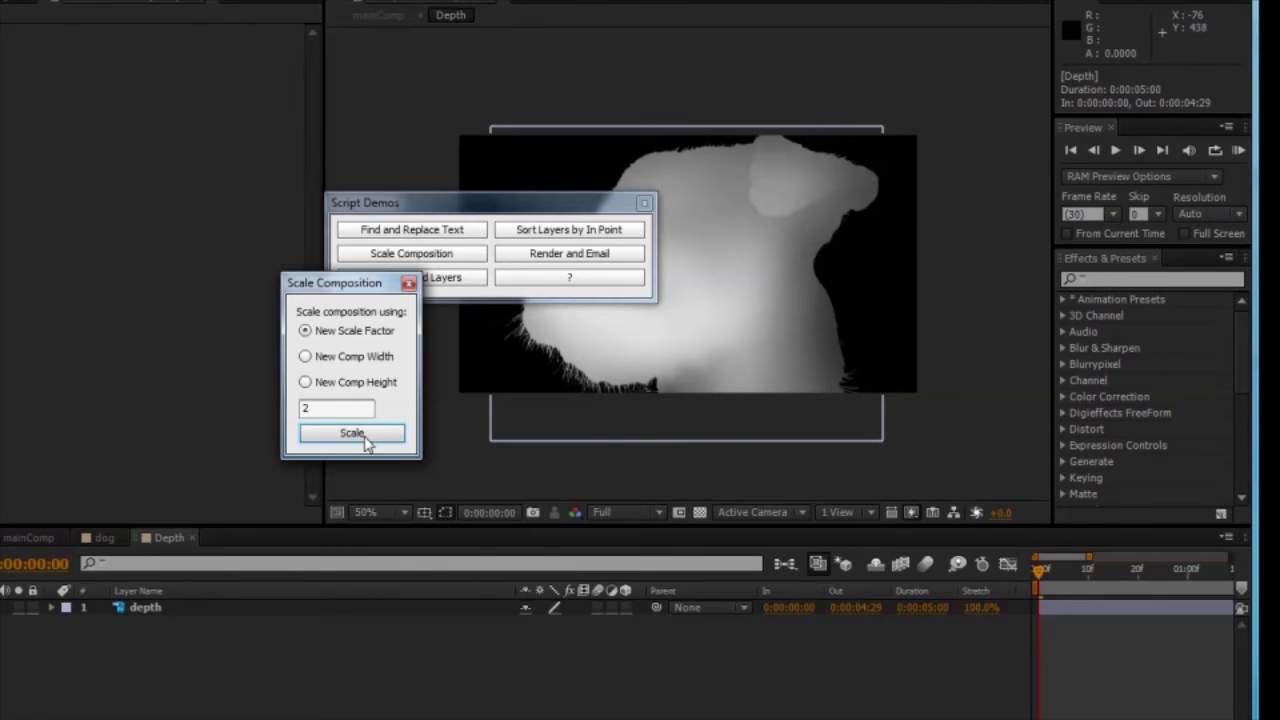
pyautogui.click(366, 444)
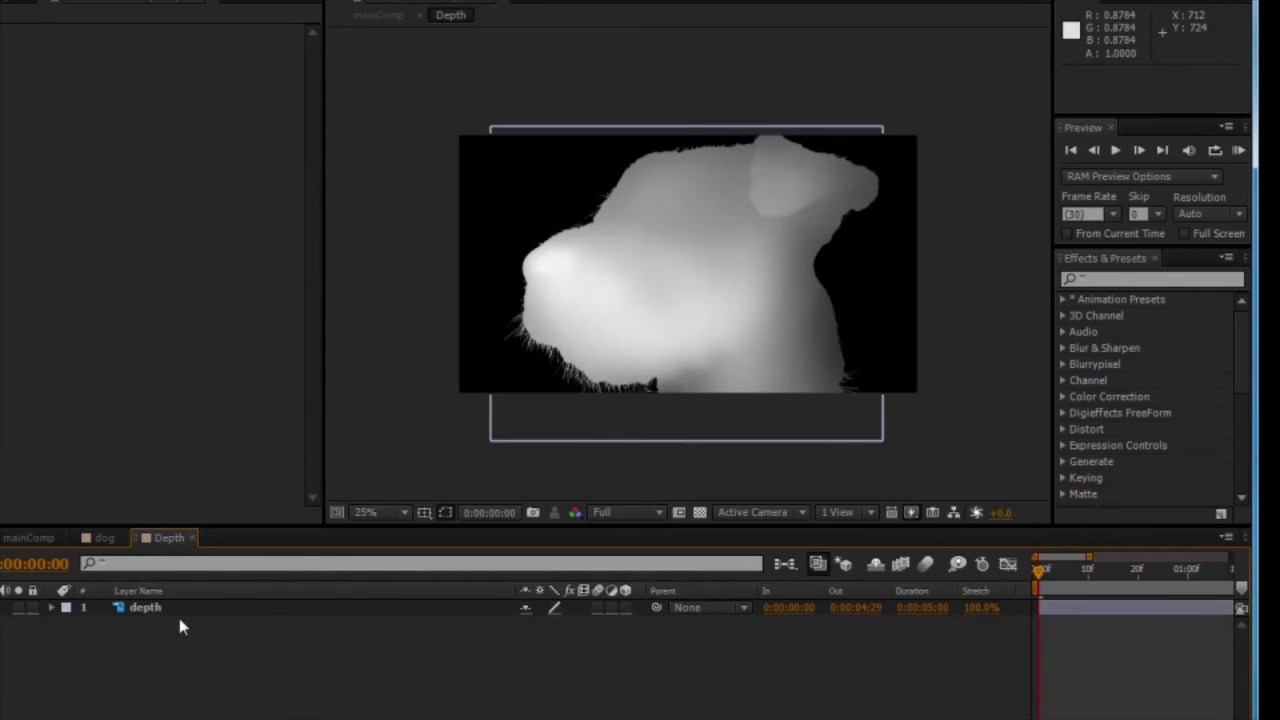
# Confirm the Depth composition settings now read 1920 × 1080.
pyautogui.click(182, 610)
pyautogui.hotkey('ctrl', 'k')
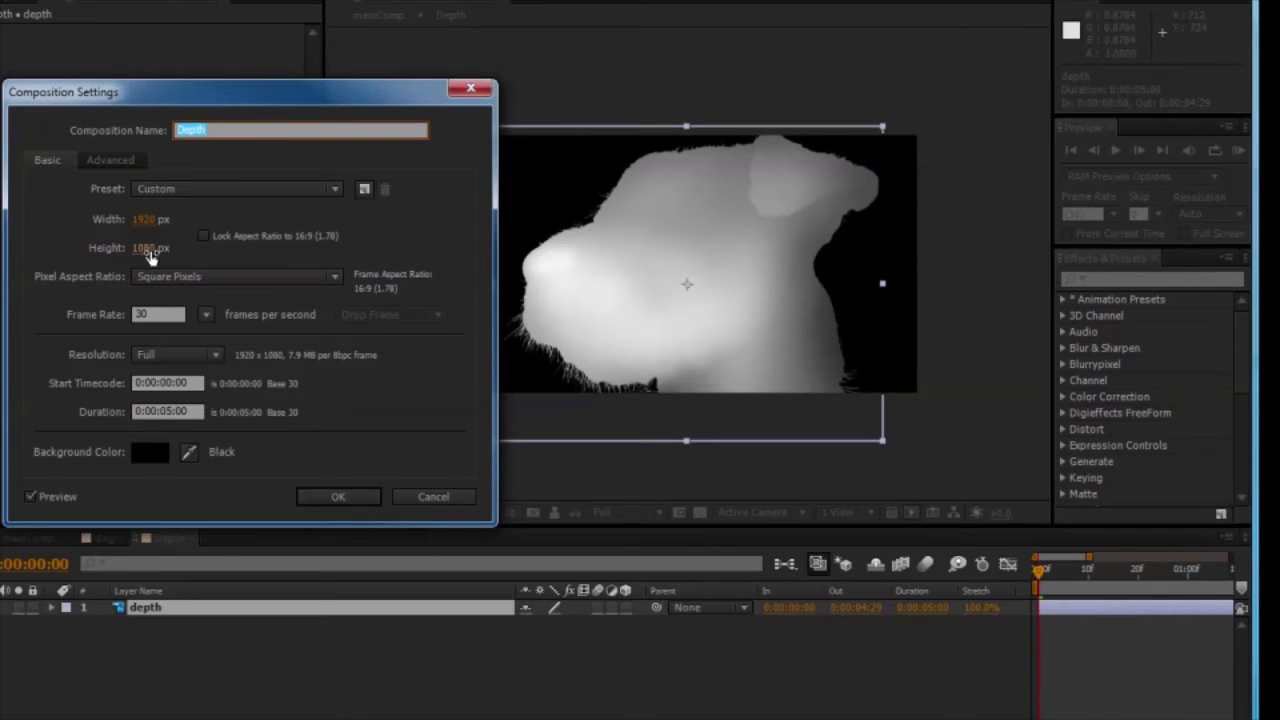
pyautogui.click(355, 497)
# Scale the Source comp by the same factor with Scale Composition, then close the script palettes.
pyautogui.click(25, 3)
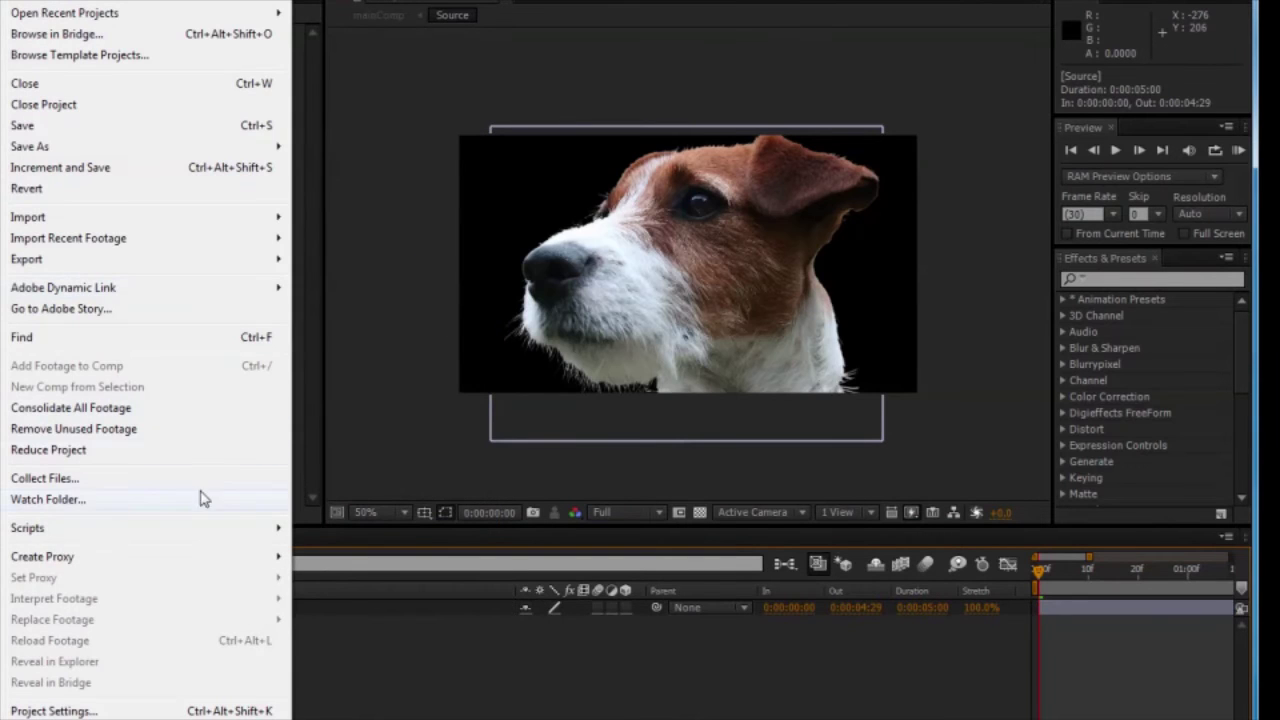
pyautogui.moveTo(140, 528)
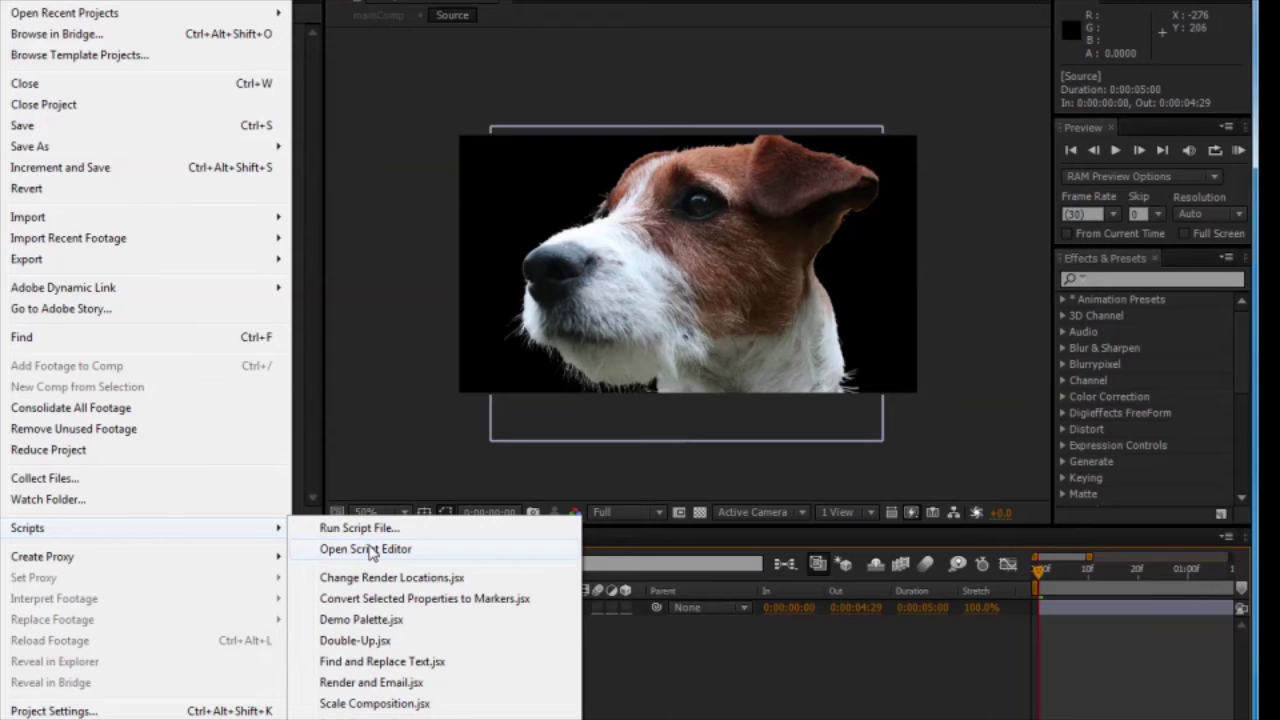
pyautogui.click(377, 622)
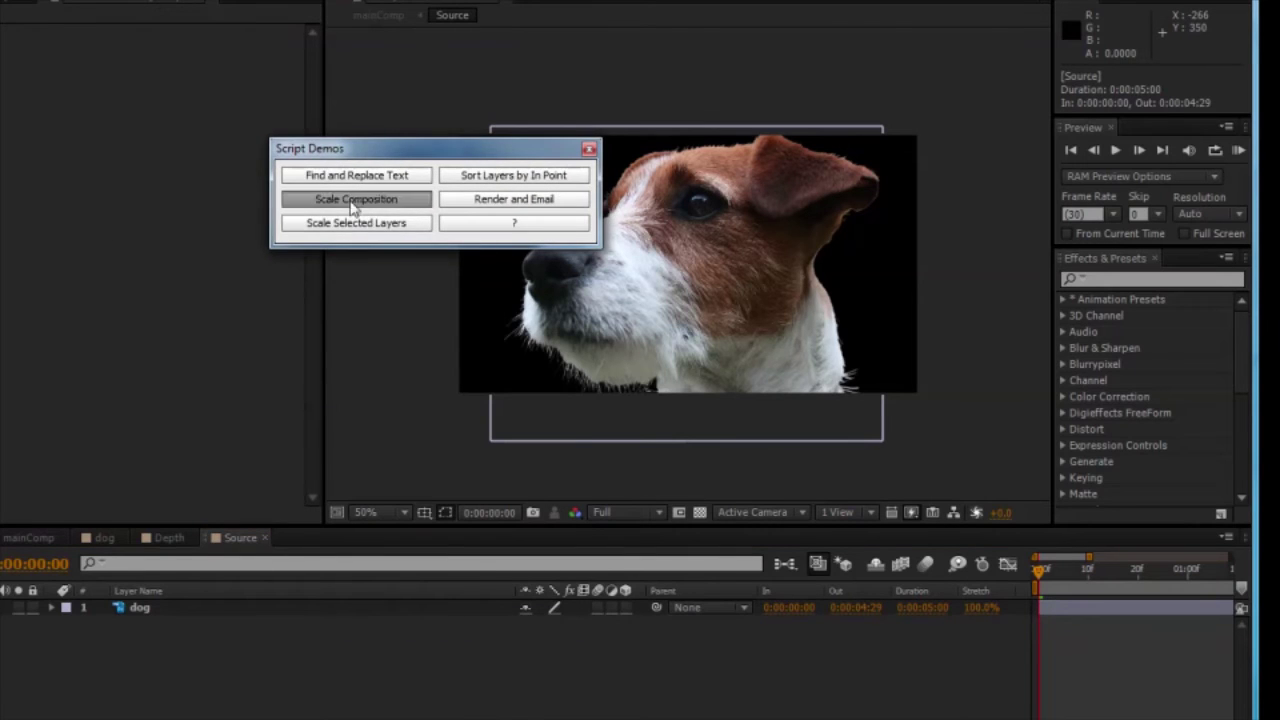
pyautogui.click(356, 199)
pyautogui.click(354, 410)
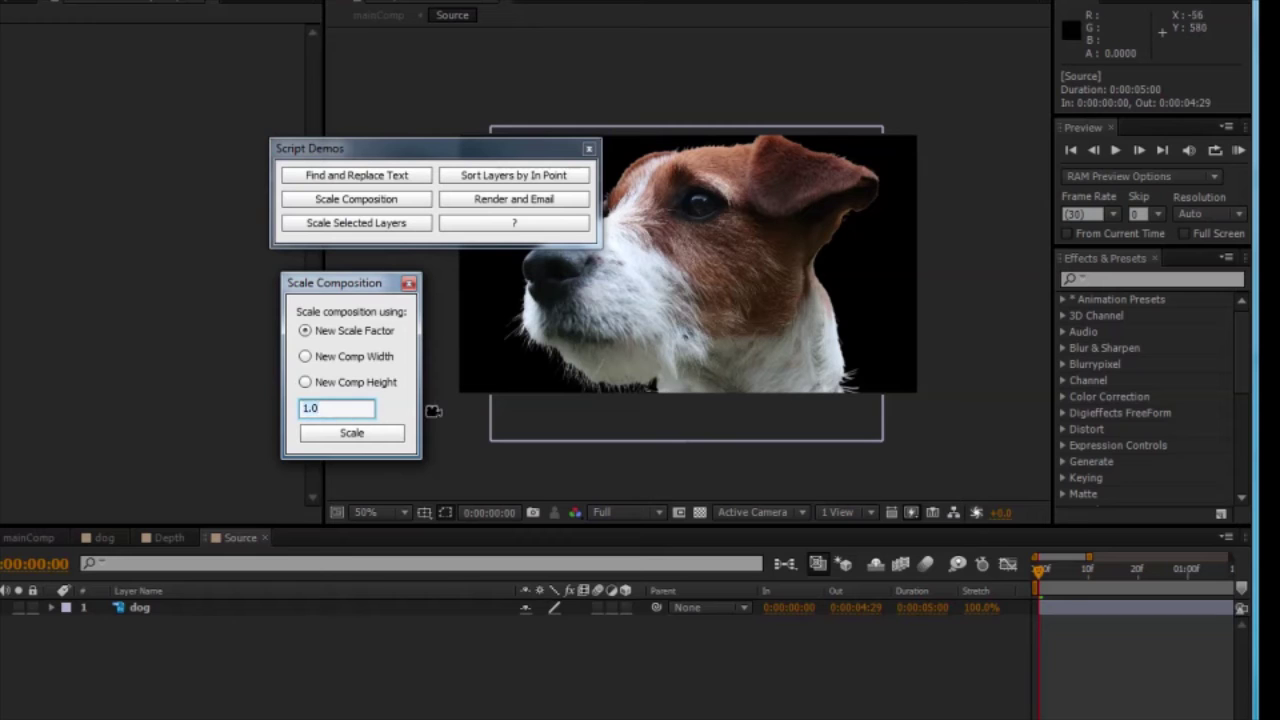
pyautogui.click(370, 436)
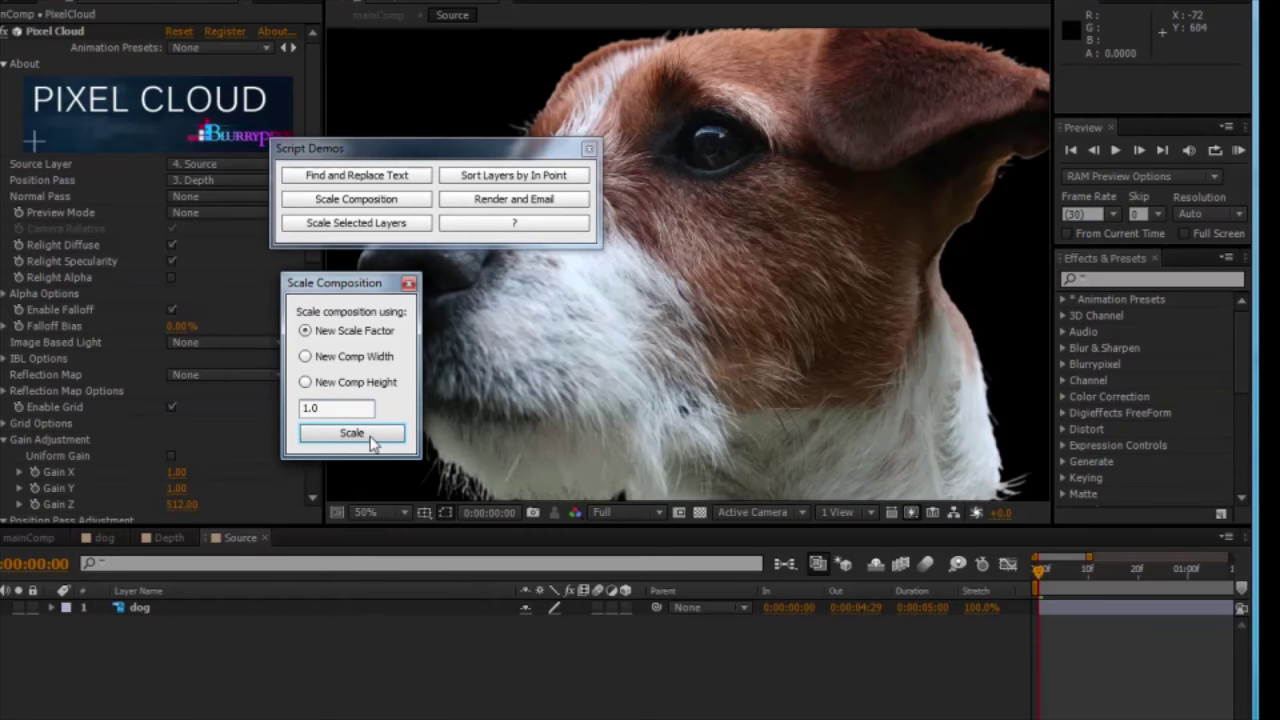
pyautogui.click(589, 148)
pyautogui.click(409, 283)
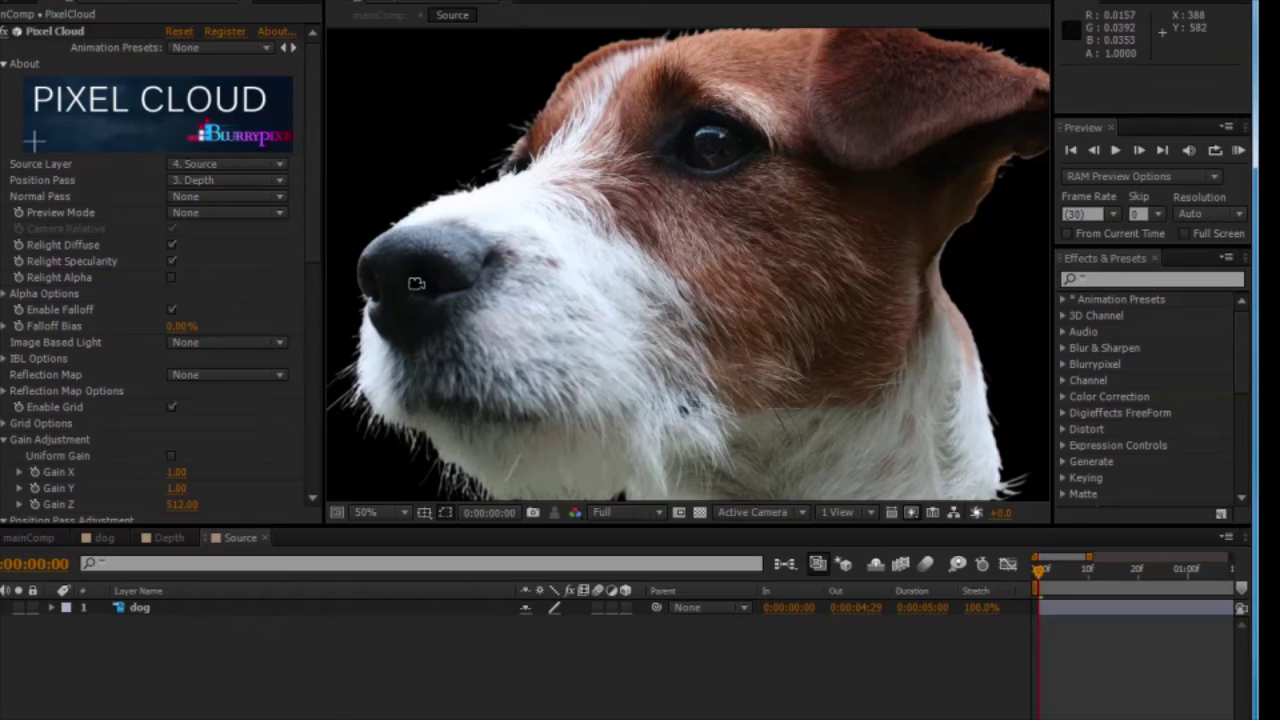
# Verify the Source composition settings show 1920 × 1080 without changing them.
pyautogui.click(286, 608)
pyautogui.hotkey('ctrl', 'k')
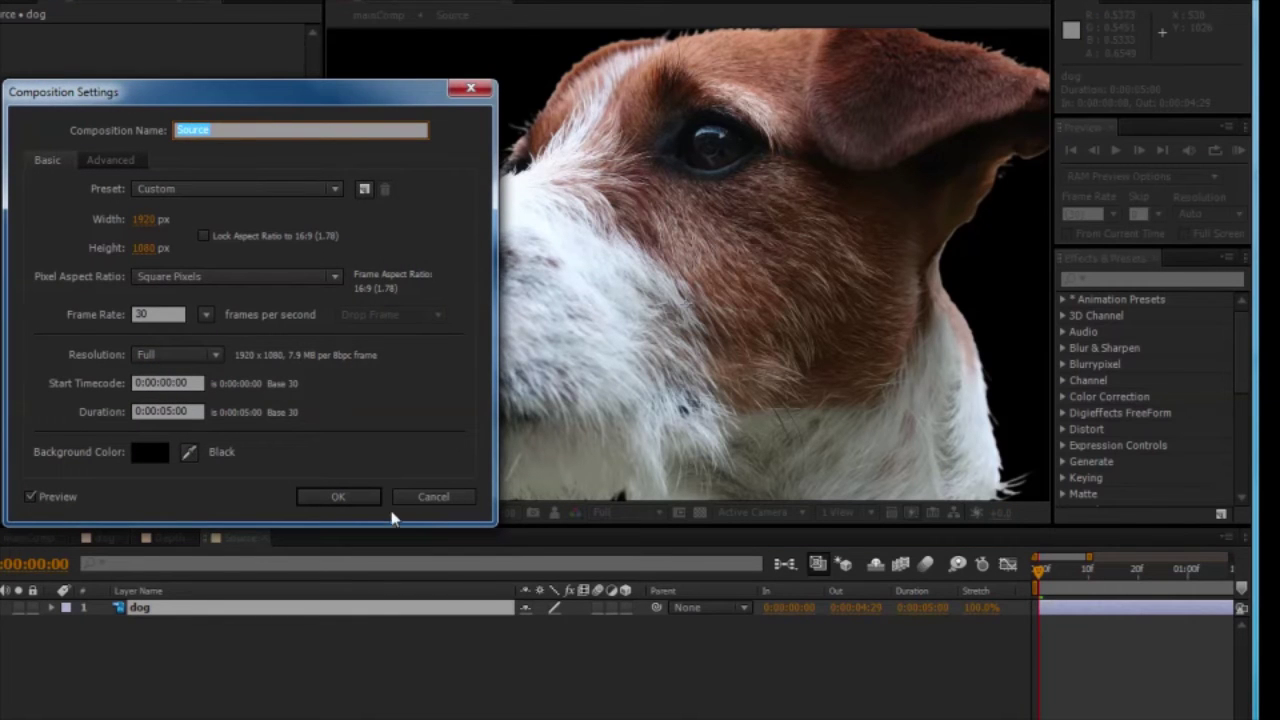
pyautogui.click(430, 500)
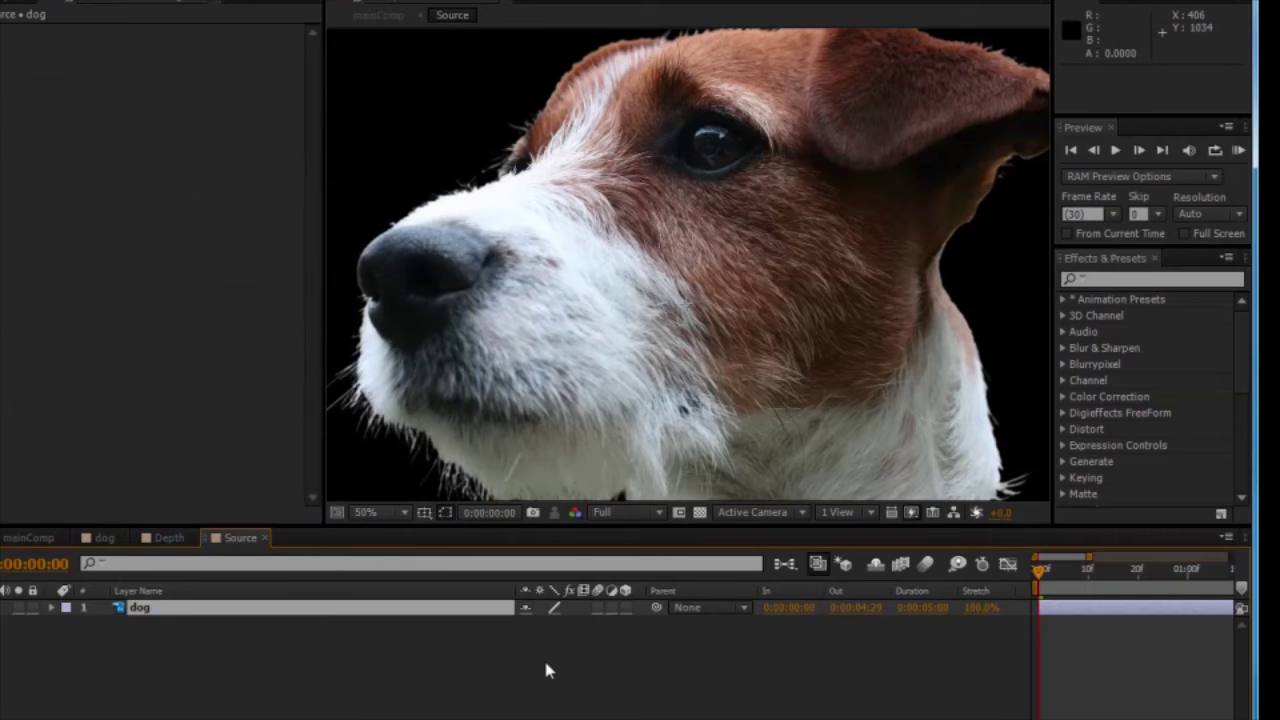
# In mainComp, set the Pixel Cloud effect's Gain X and Gain Y to 0.5.
pyautogui.click(30, 538)
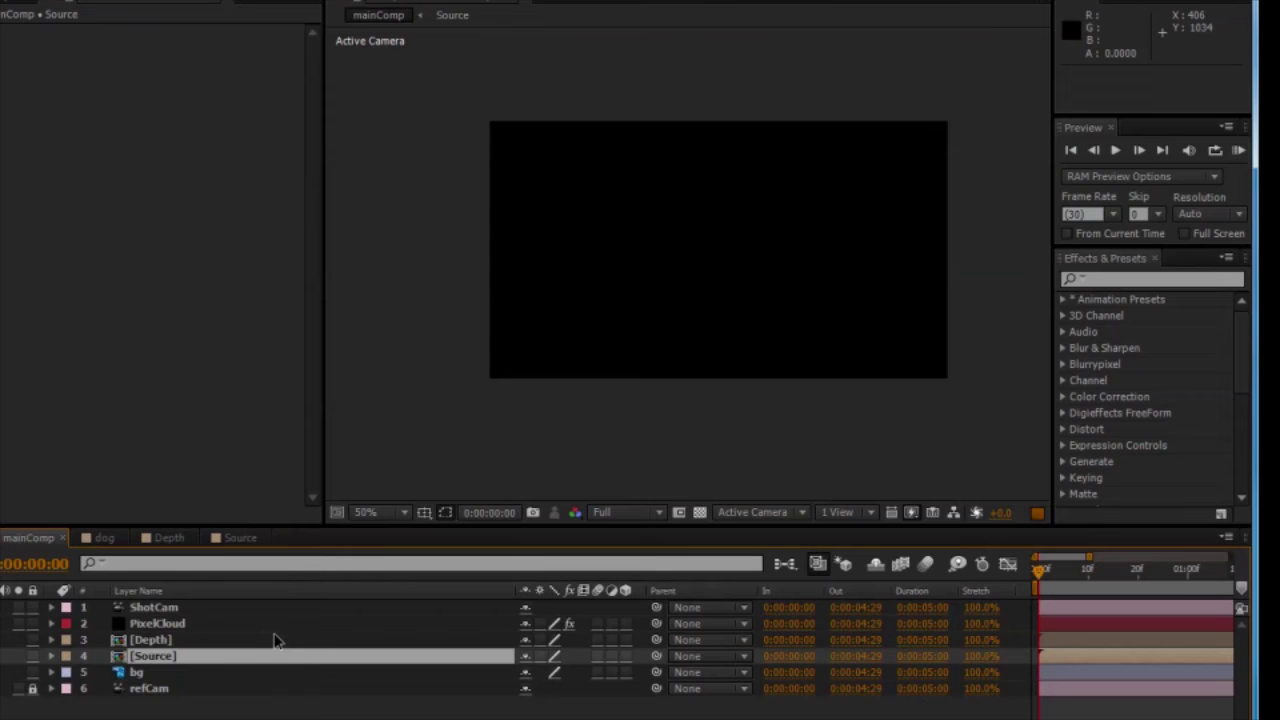
pyautogui.click(379, 623)
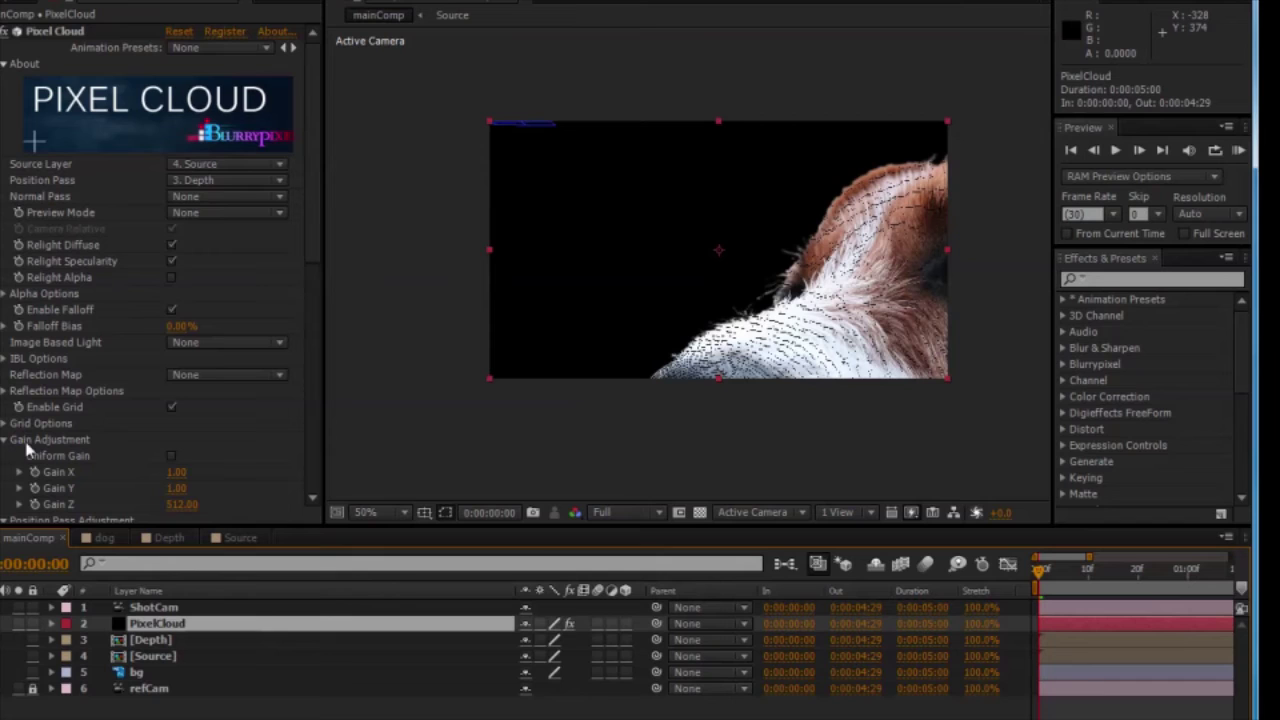
pyautogui.scroll(-2, 140, 438)
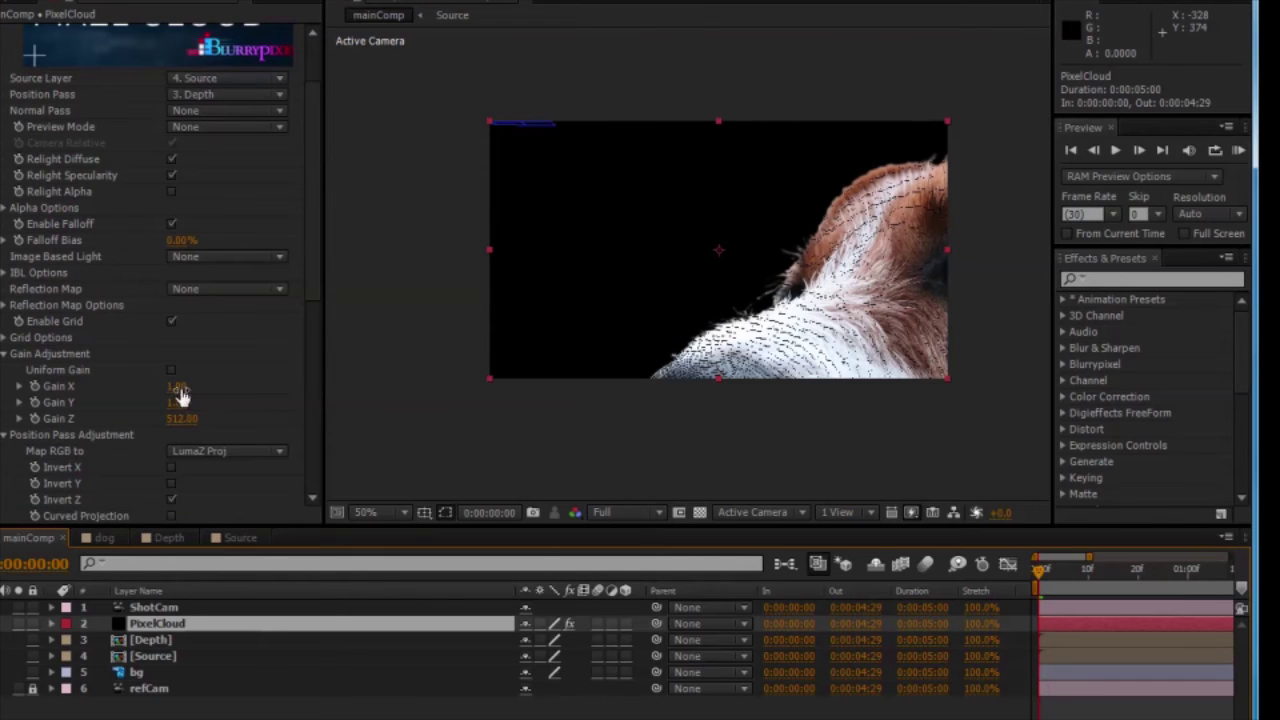
pyautogui.click(177, 387)
pyautogui.write('0.5')
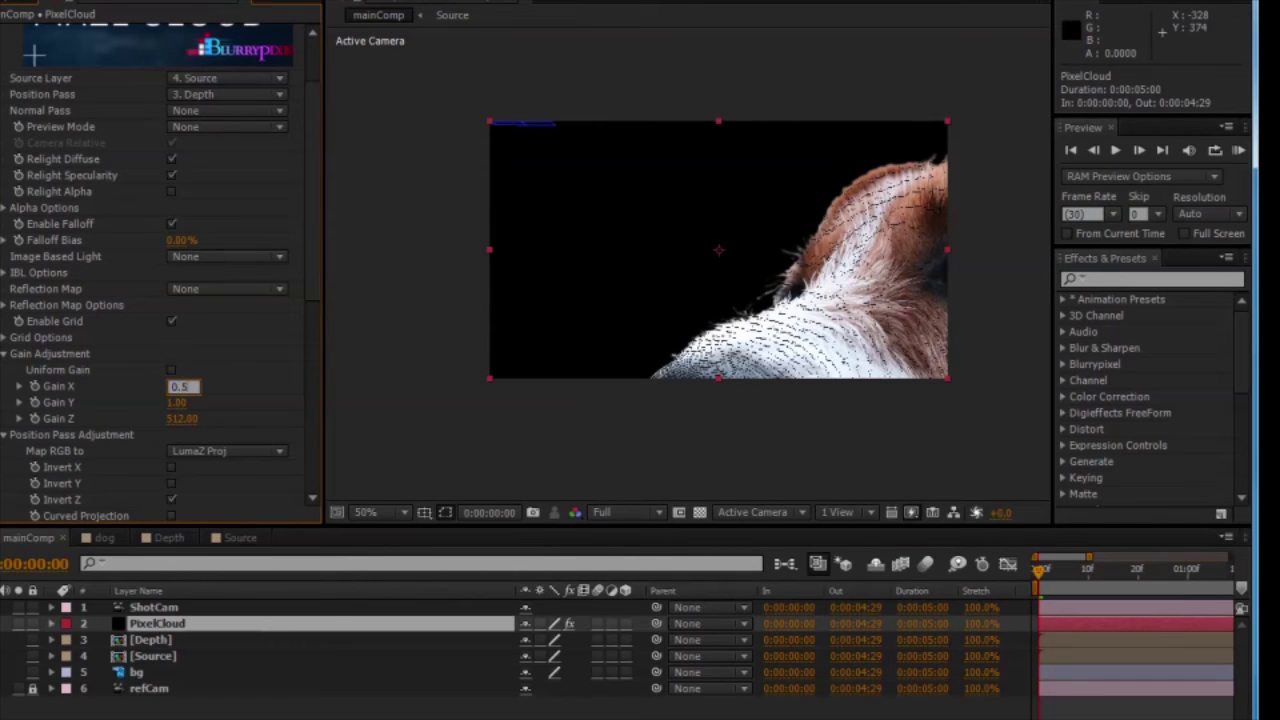
pyautogui.press('Tab')
pyautogui.write('0.5')
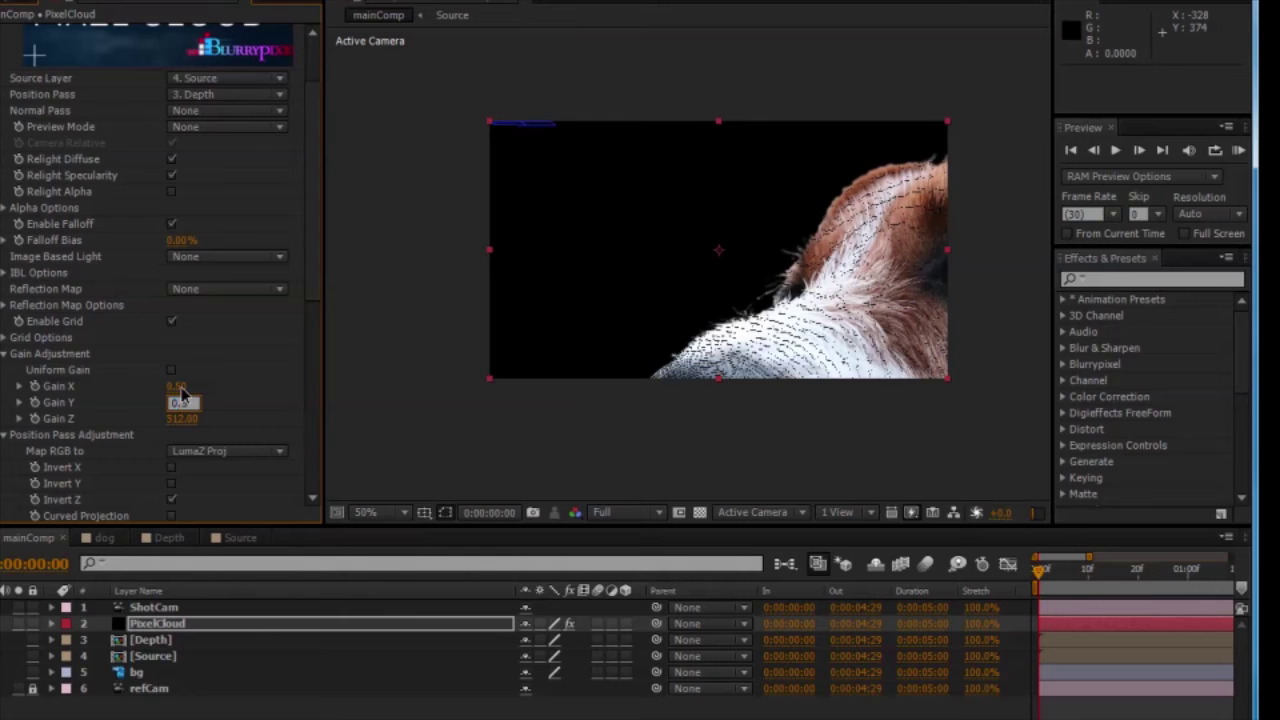
pyautogui.press('Return')
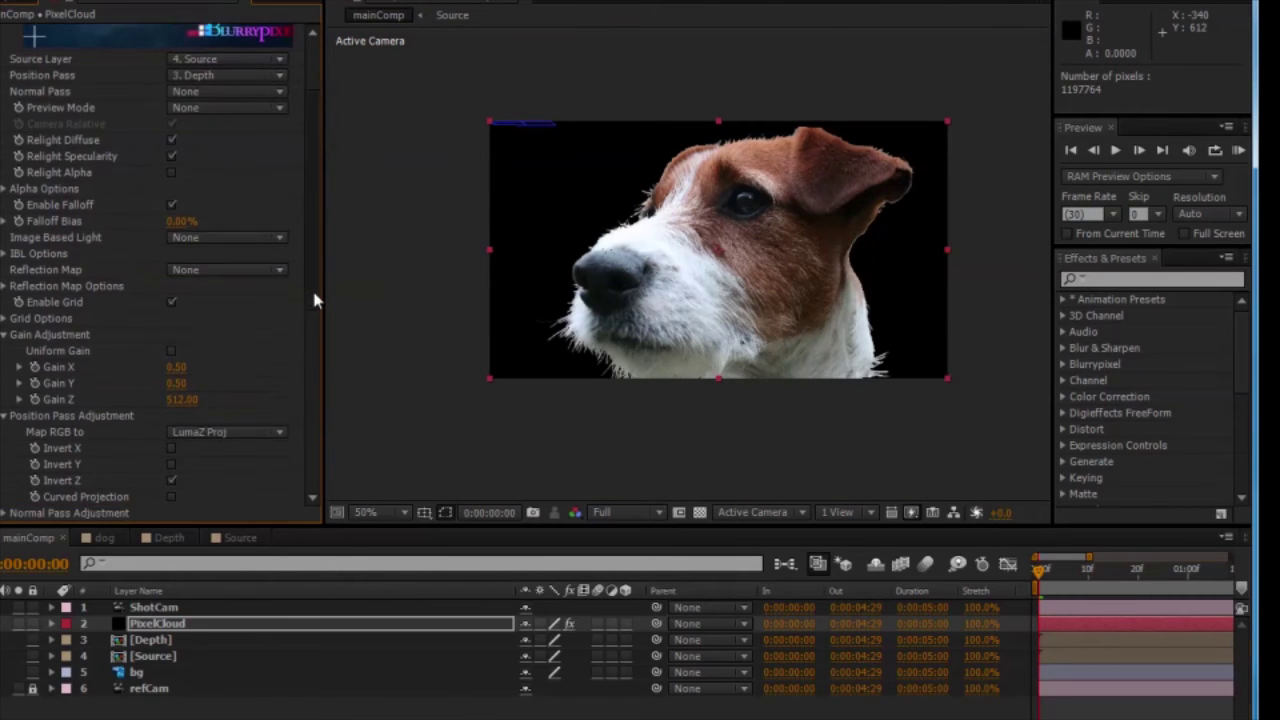
pyautogui.click(237, 618)
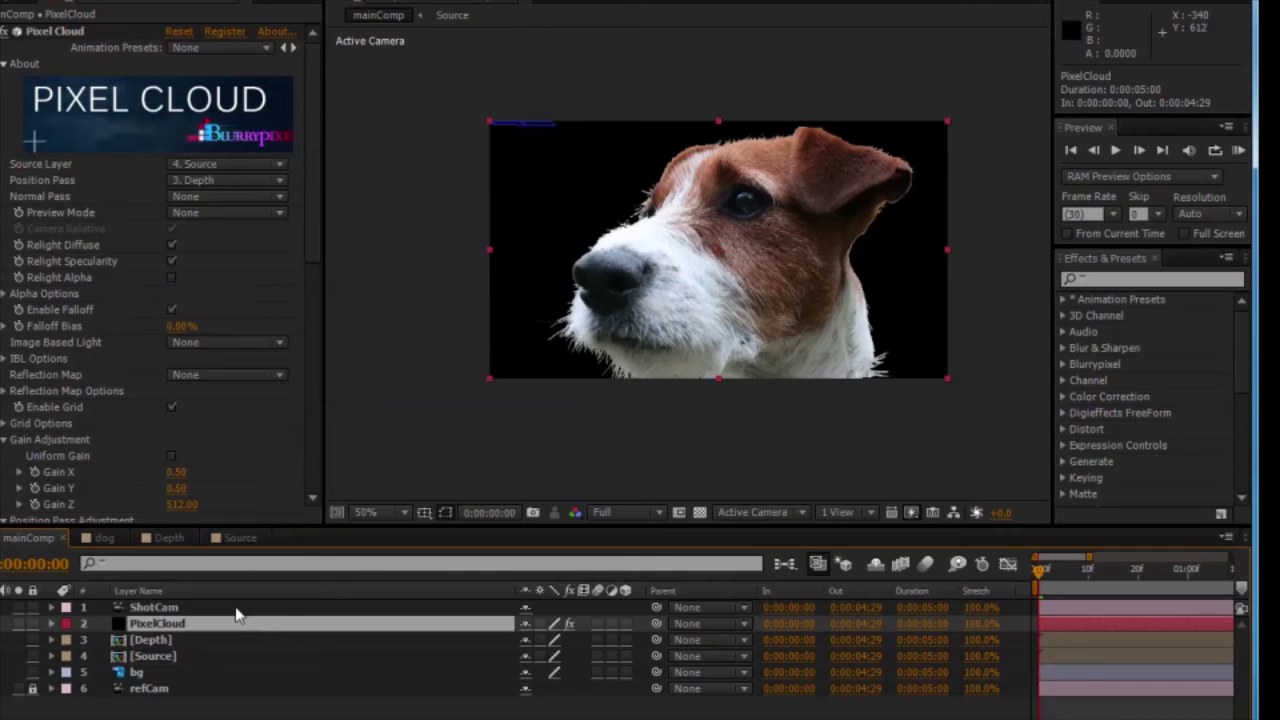
pyautogui.click(237, 609)
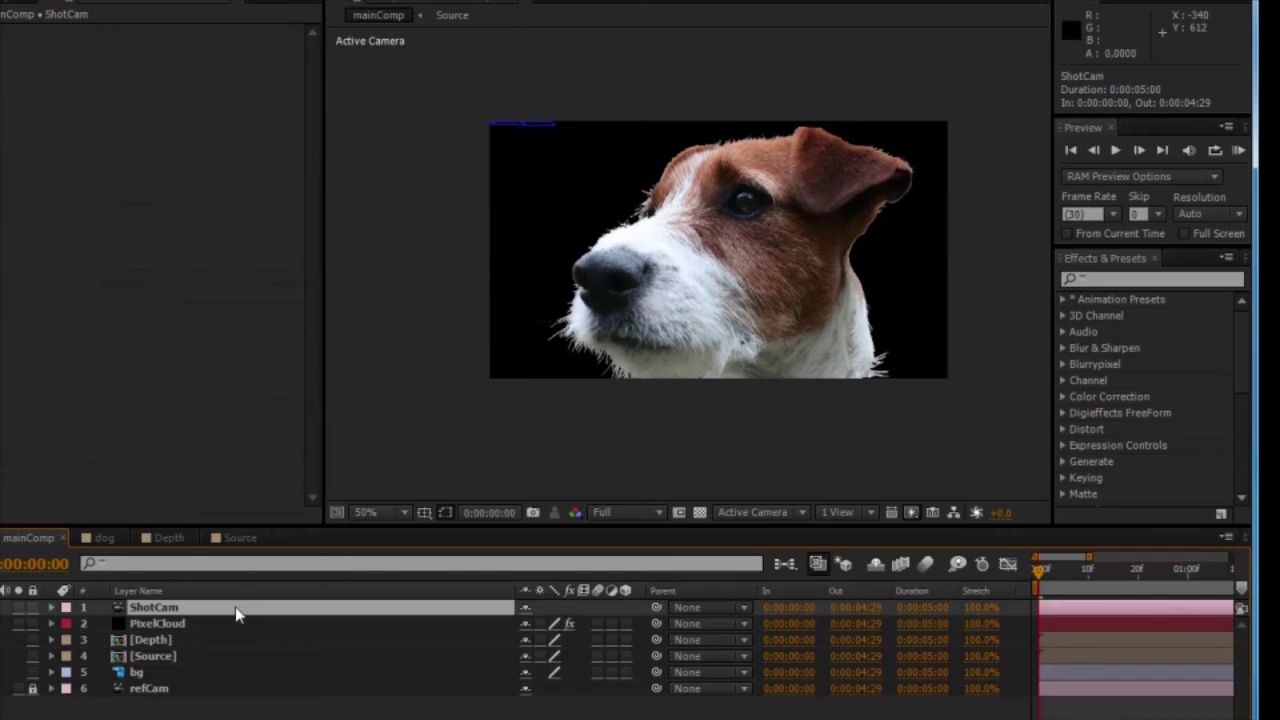
# Show ShotCam's Position and Point of Interest and reset the camera Position.
pyautogui.press('p')
pyautogui.hotkey('shift', 'a')
pyautogui.click(287, 624)
pyautogui.rightClick(288, 640)
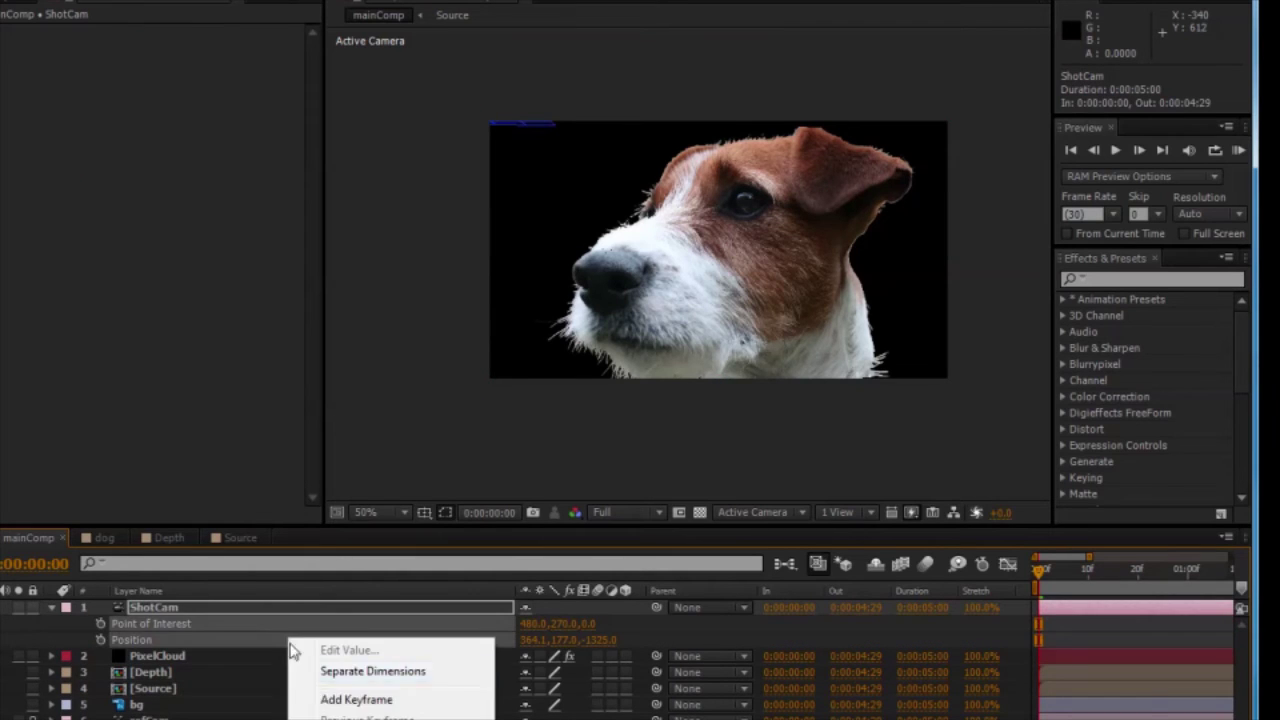
pyautogui.click(296, 648)
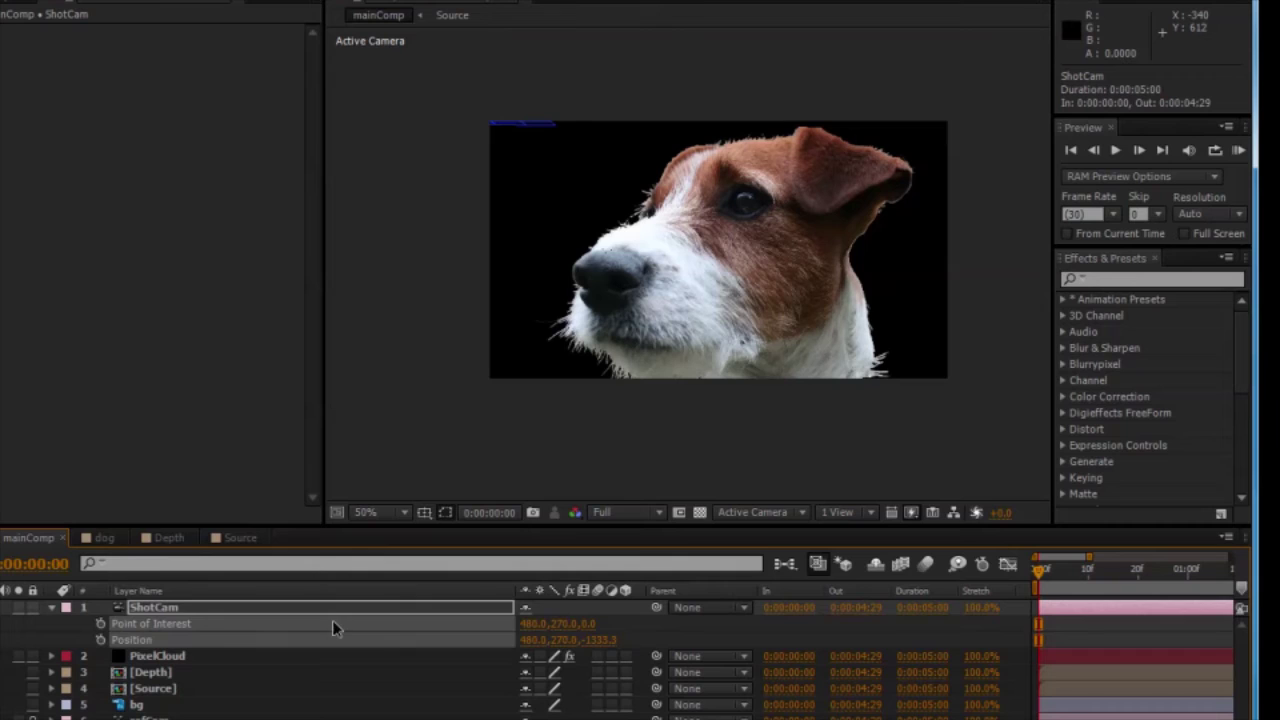
pyautogui.click(281, 641)
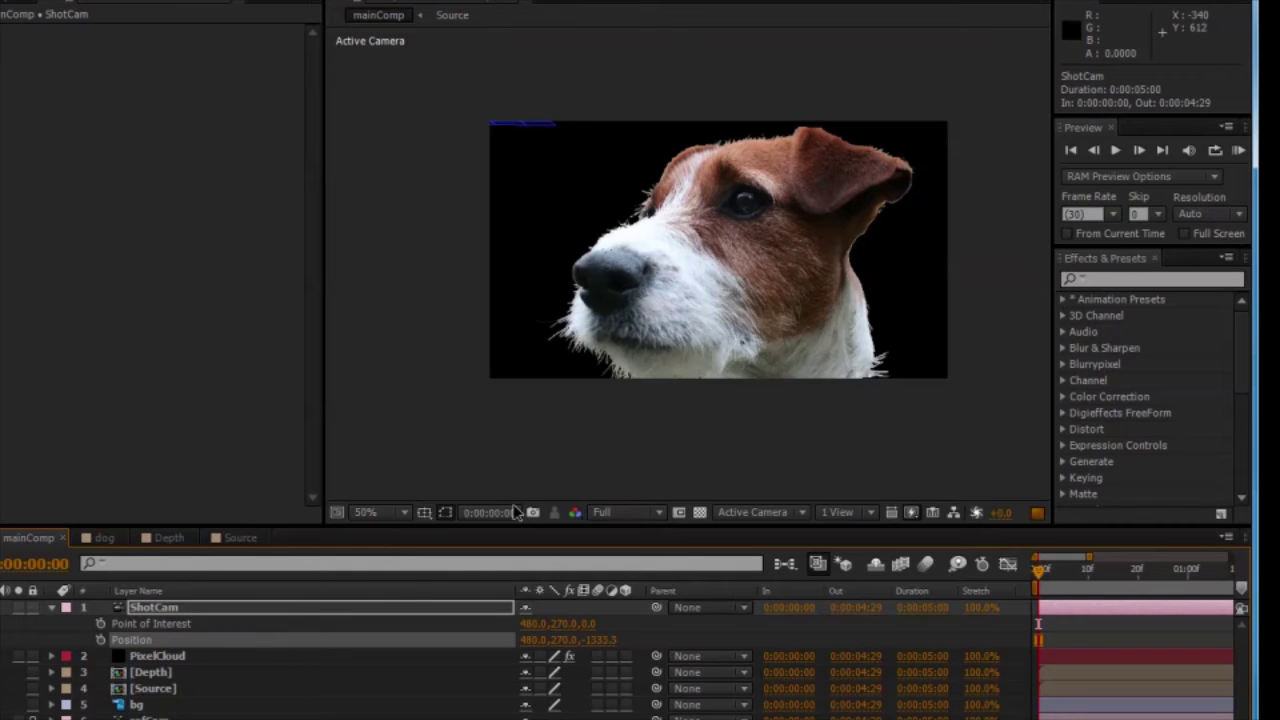
# Set Pixel Cloud preview mode to Eighth and orbit ShotCam to a new starting view.
pyautogui.click(295, 657)
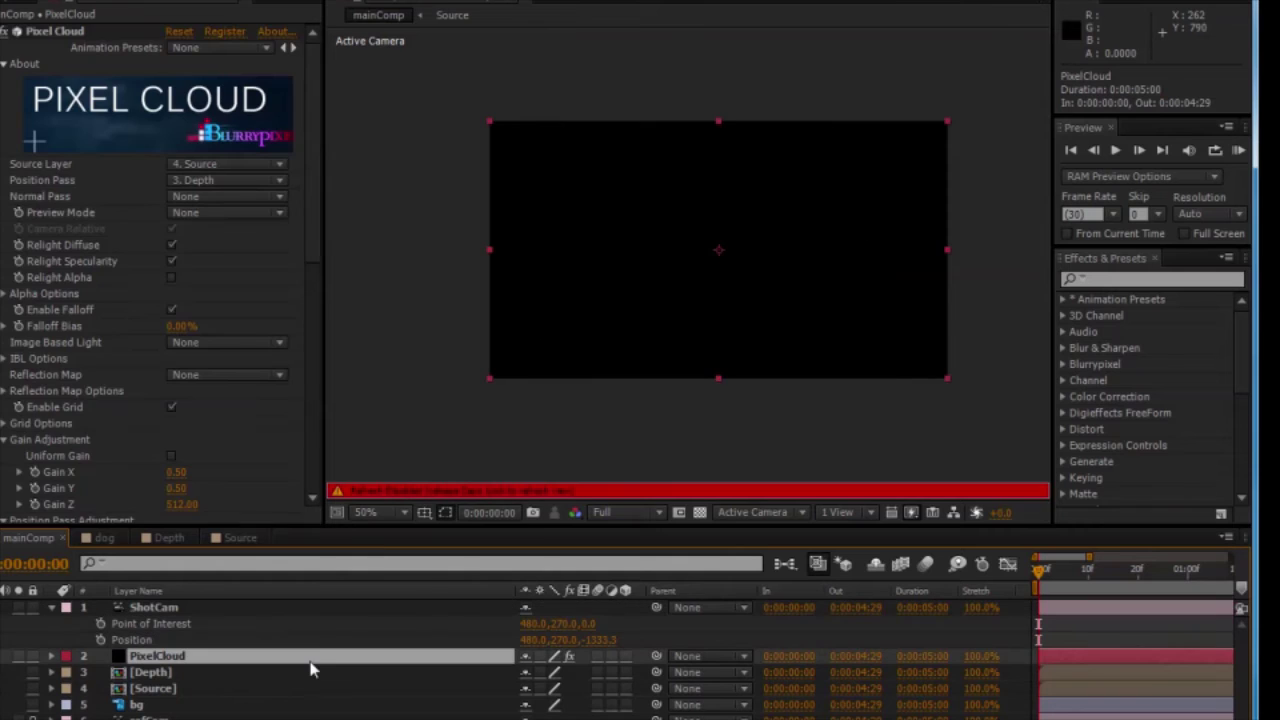
pyautogui.click(231, 214)
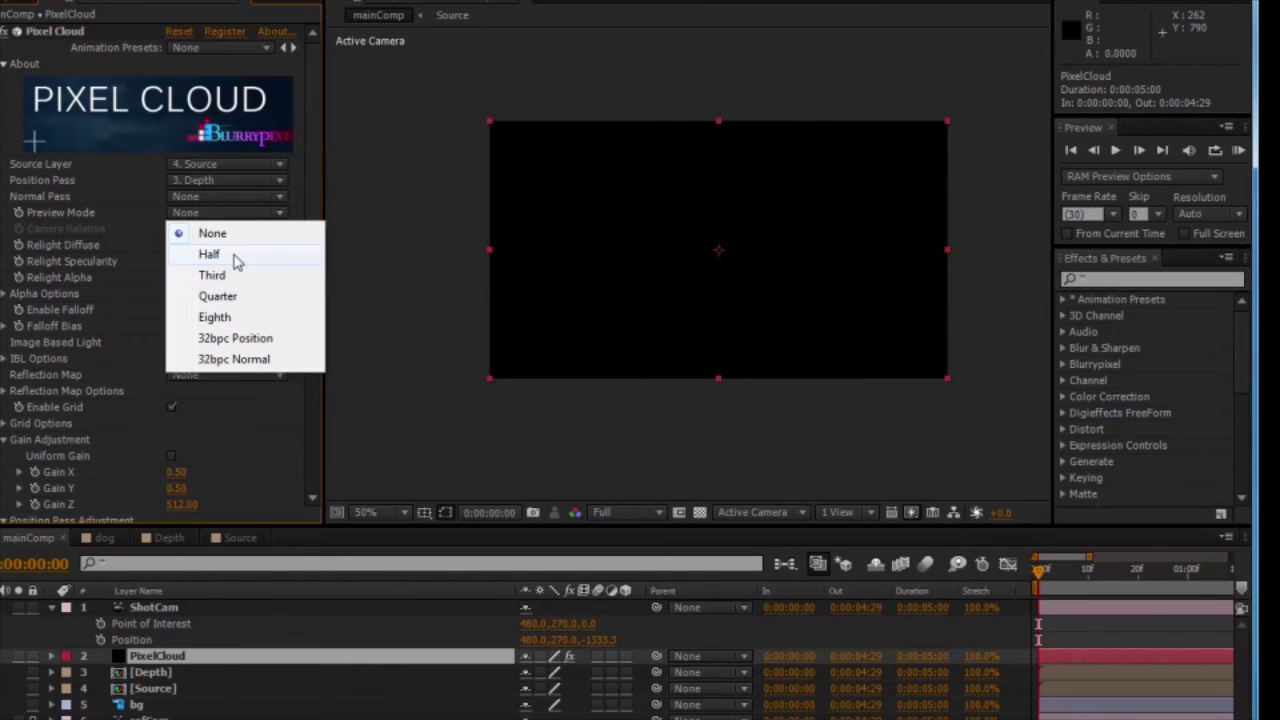
pyautogui.click(234, 322)
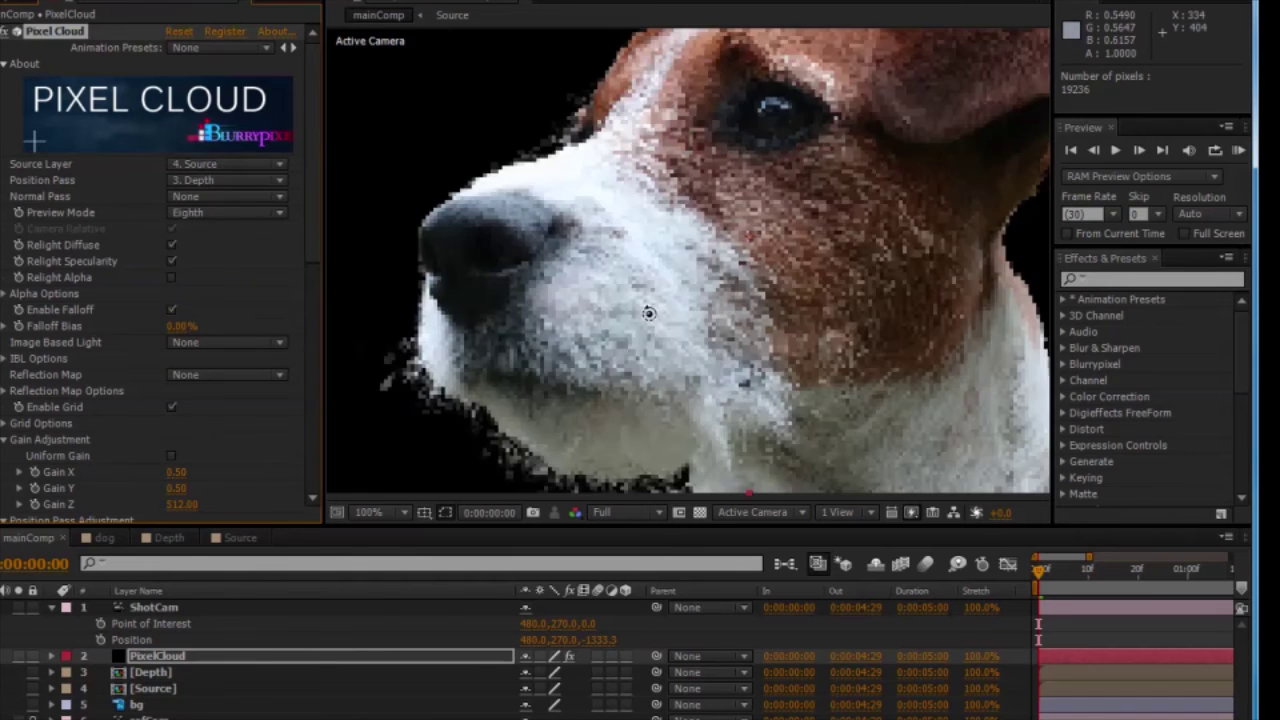
pyautogui.moveTo(470, 313)
pyautogui.mouseDown()
pyautogui.moveTo(649, 309)
pyautogui.moveTo(692, 323)
pyautogui.mouseUp()
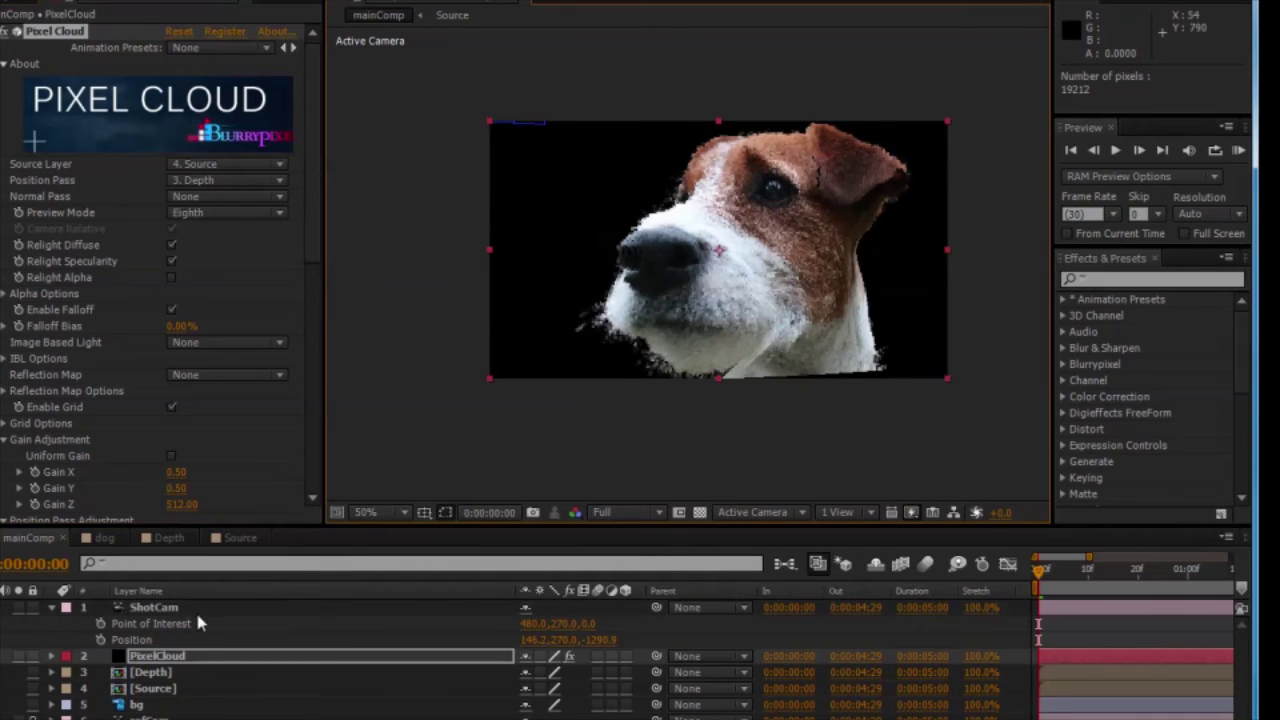
# Keyframe ShotCam's Position and Point of Interest at the start, and orbit to a new end view.
pyautogui.click(98, 640)
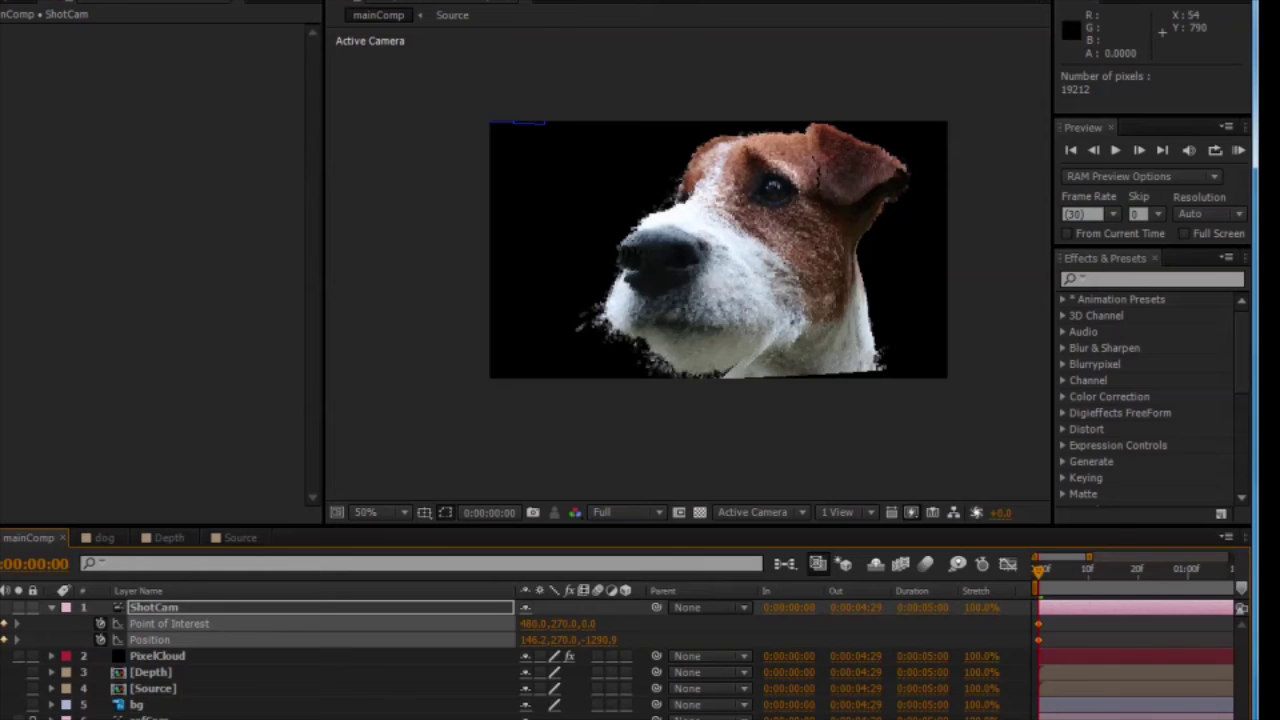
pyautogui.click(515, 702)
pyautogui.click(1071, 568)
pyautogui.scroll(1, 966, 623)
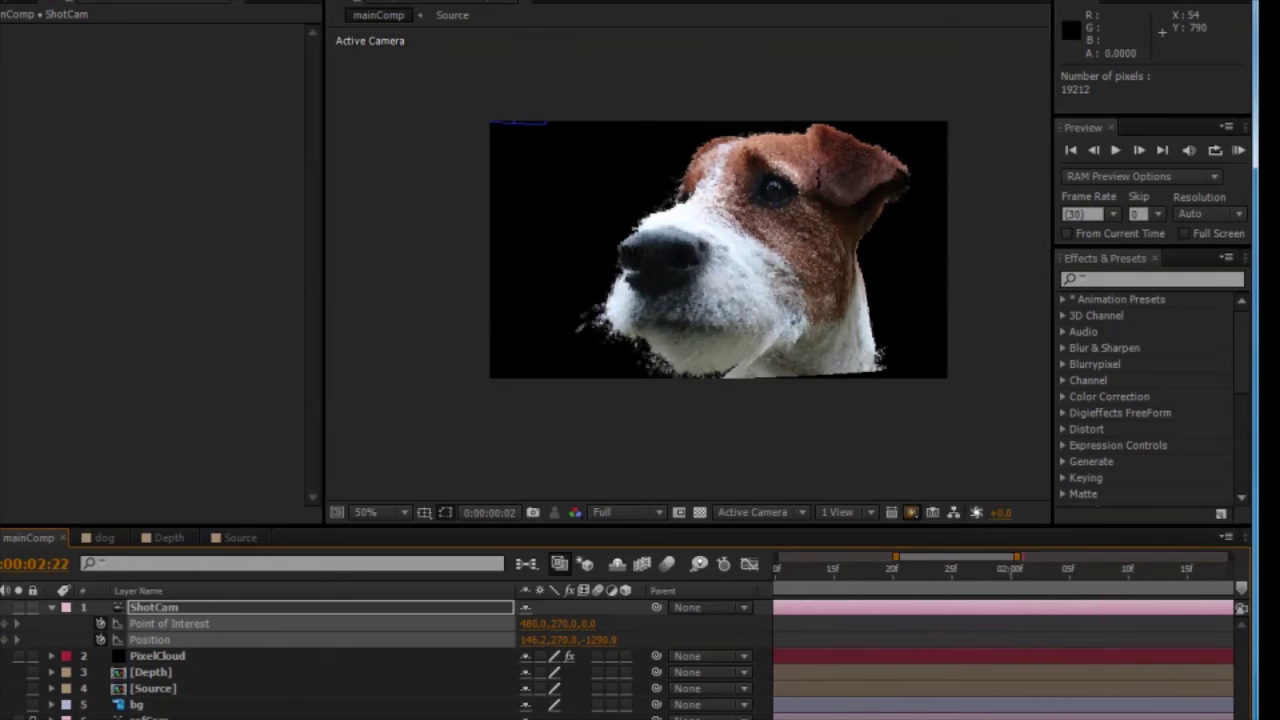
pyautogui.scroll(1, 966, 623)
pyautogui.scroll(1, 966, 623)
pyautogui.scroll(-3, 966, 623)
pyautogui.press('End')
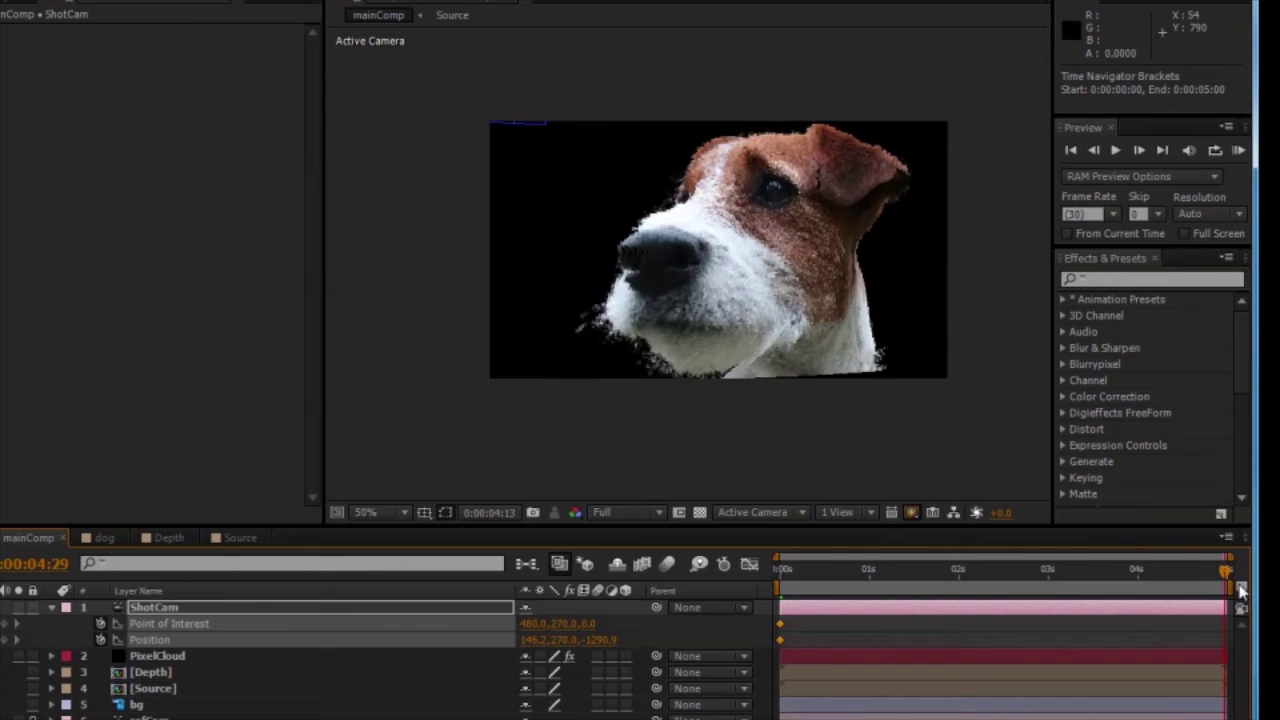
pyautogui.moveTo(688, 386)
pyautogui.mouseDown()
pyautogui.moveTo(742, 309)
pyautogui.moveTo(713, 325)
pyautogui.moveTo(766, 359)
pyautogui.mouseUp()
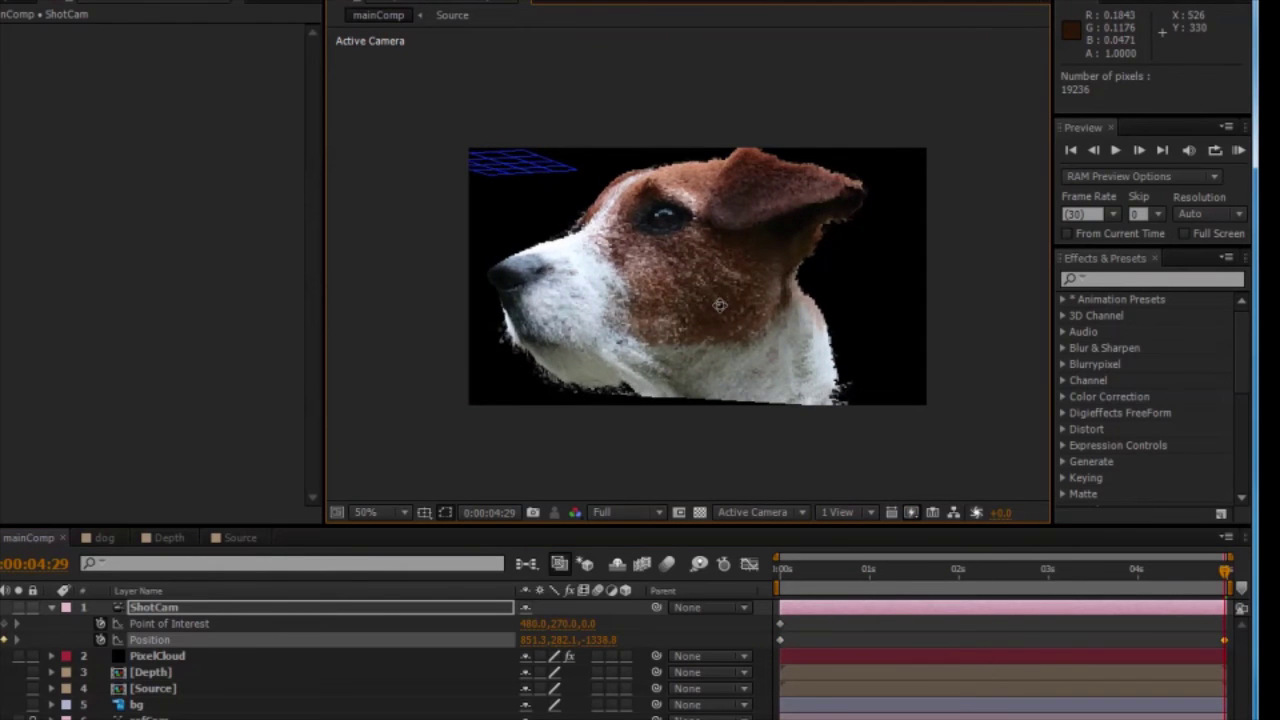
pyautogui.press('Home')
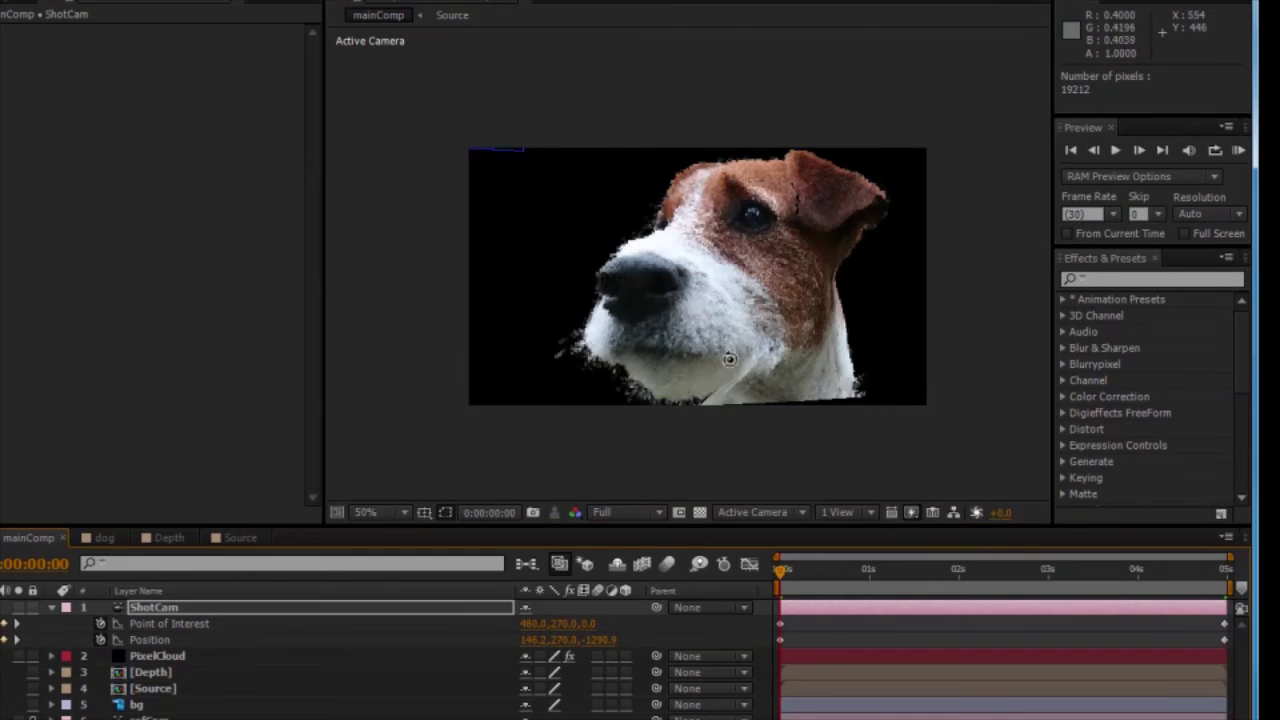
# RAM-preview the camera move with numpad 0.
pyautogui.press('space')
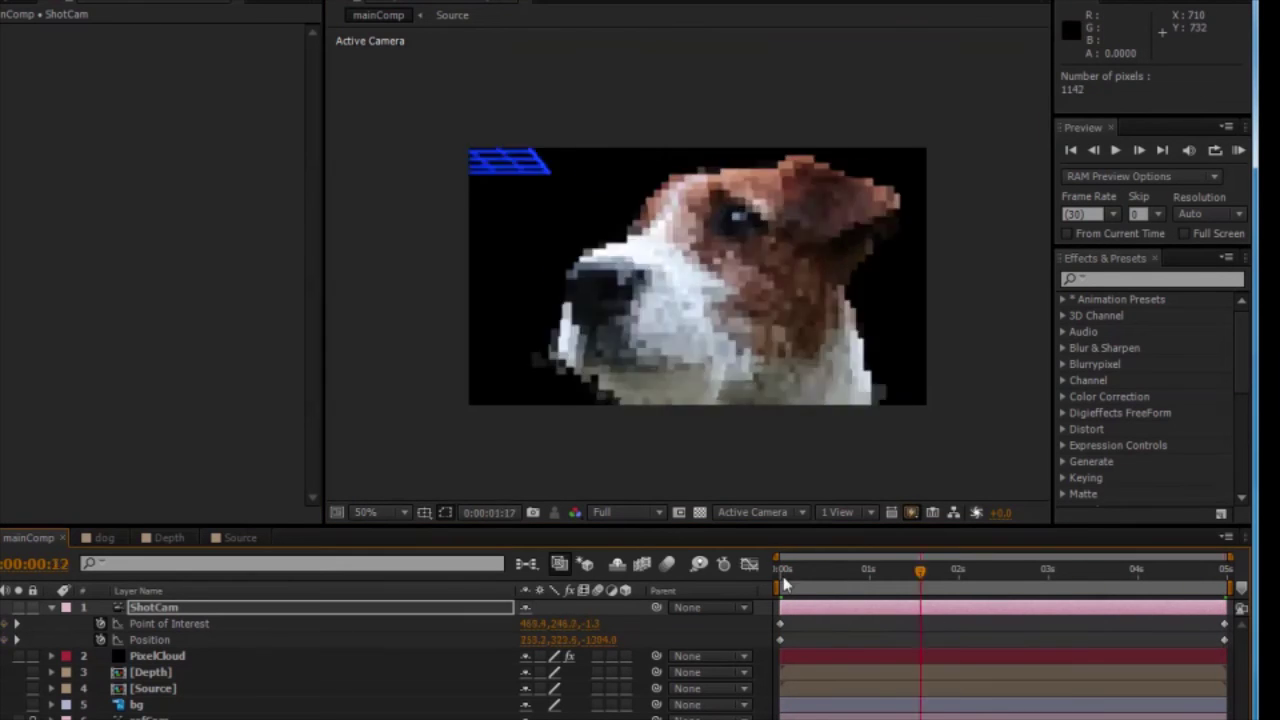
pyautogui.click(600, 395)
pyautogui.press('KP_0')
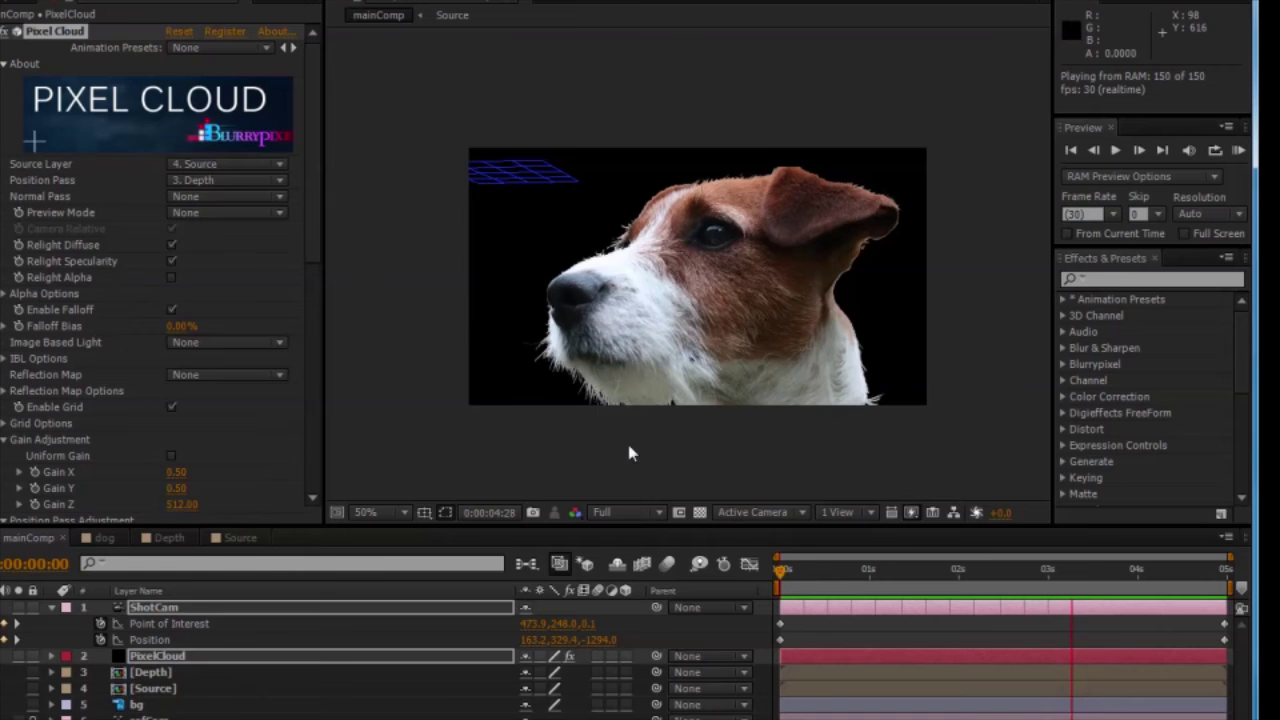
# Stop the preview, make the bg layer 3D, and push it back behind the dog.
pyautogui.click(816, 574)
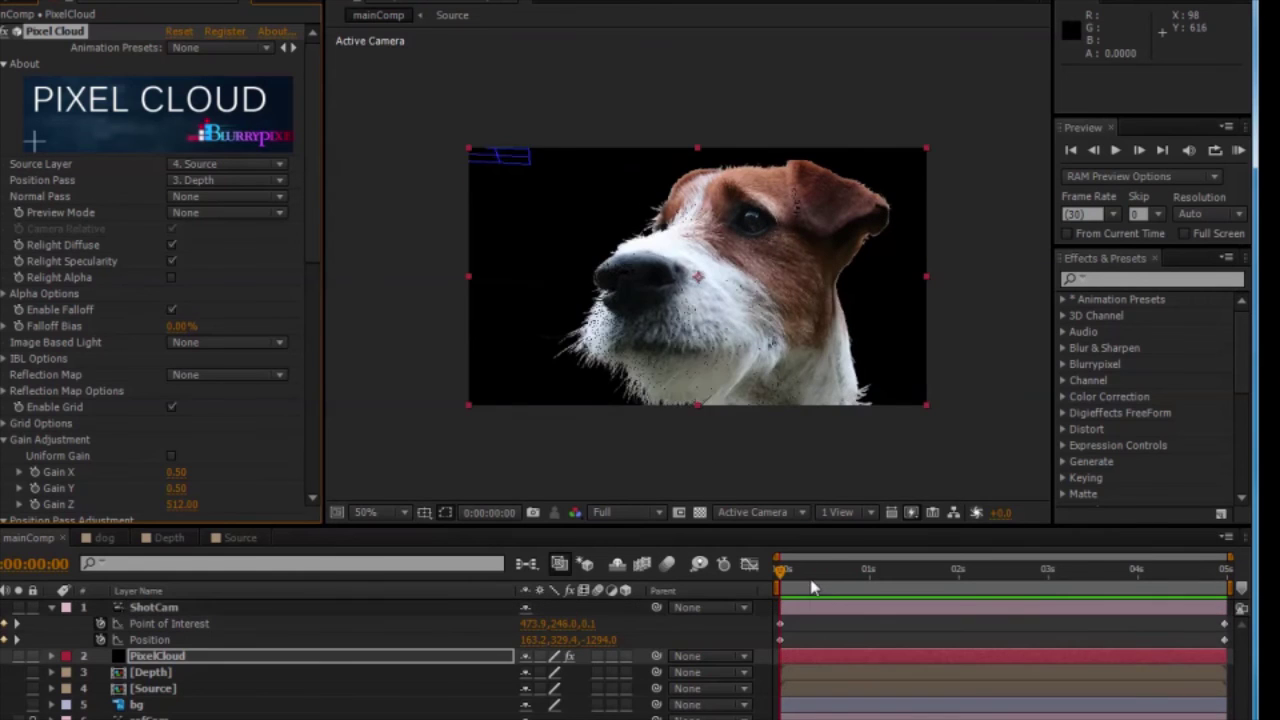
pyautogui.moveTo(812, 588); pyautogui.dragTo(525, 556)
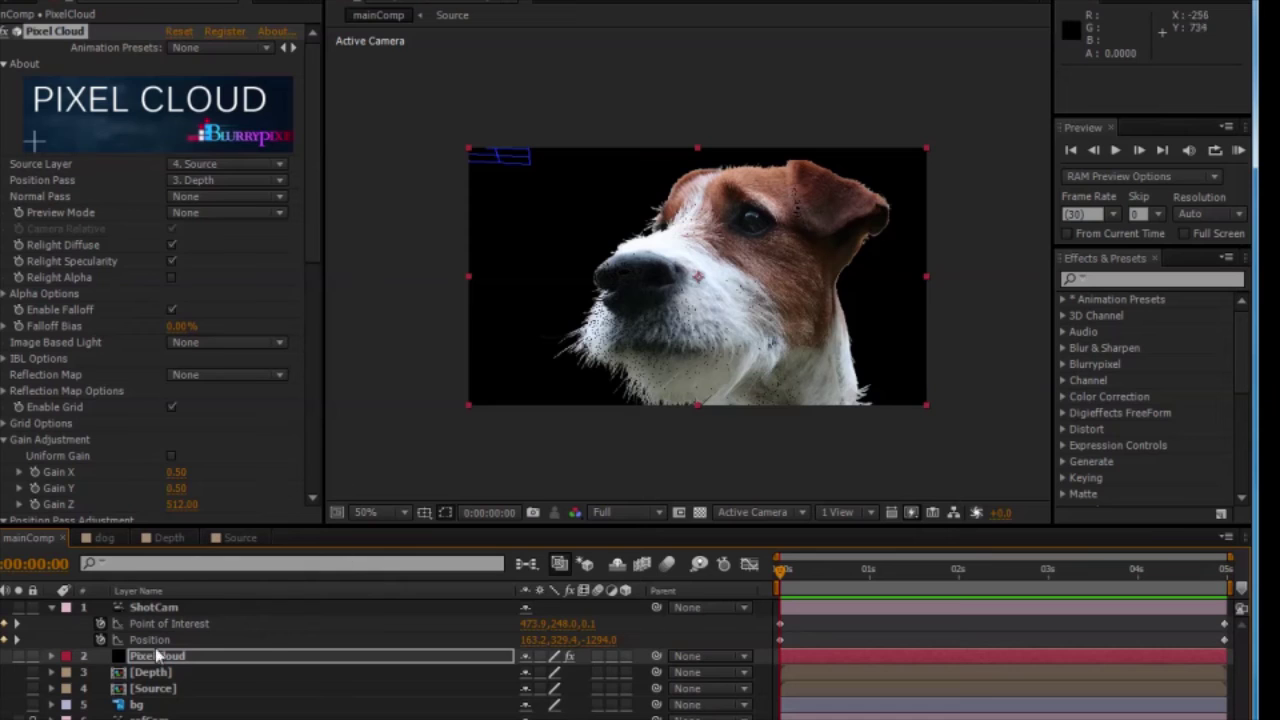
pyautogui.click(180, 706)
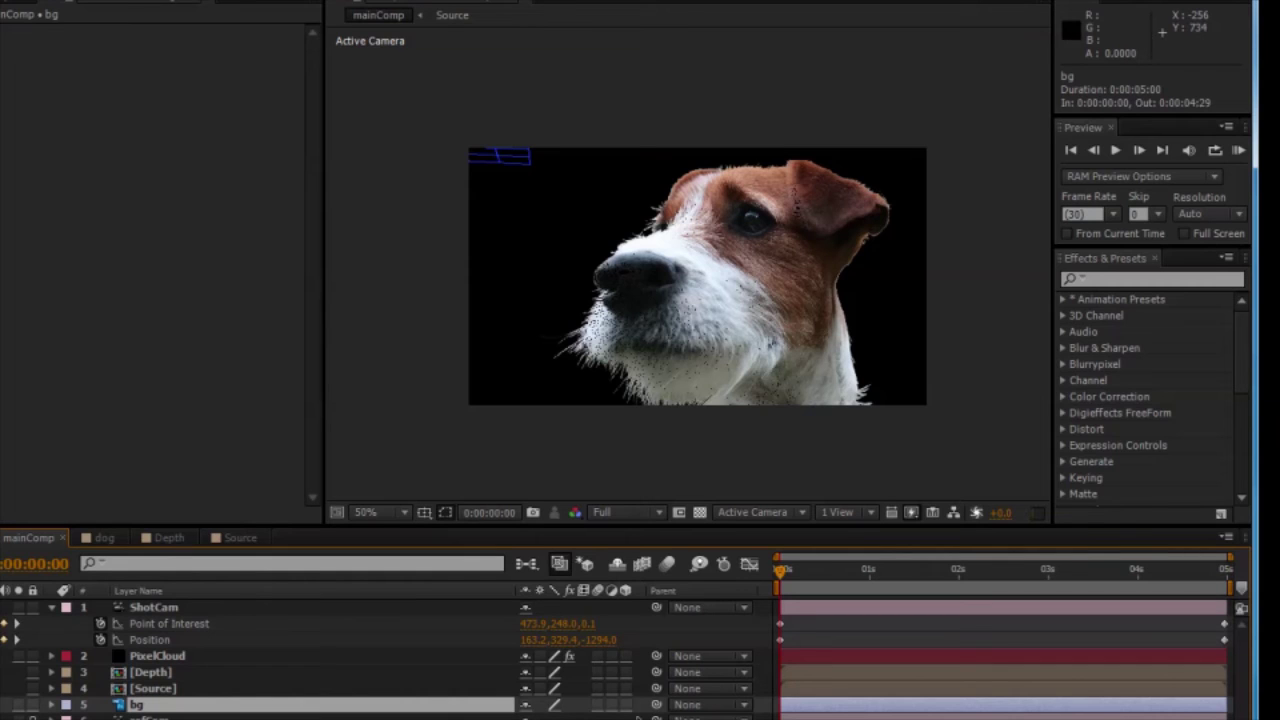
pyautogui.click(625, 705)
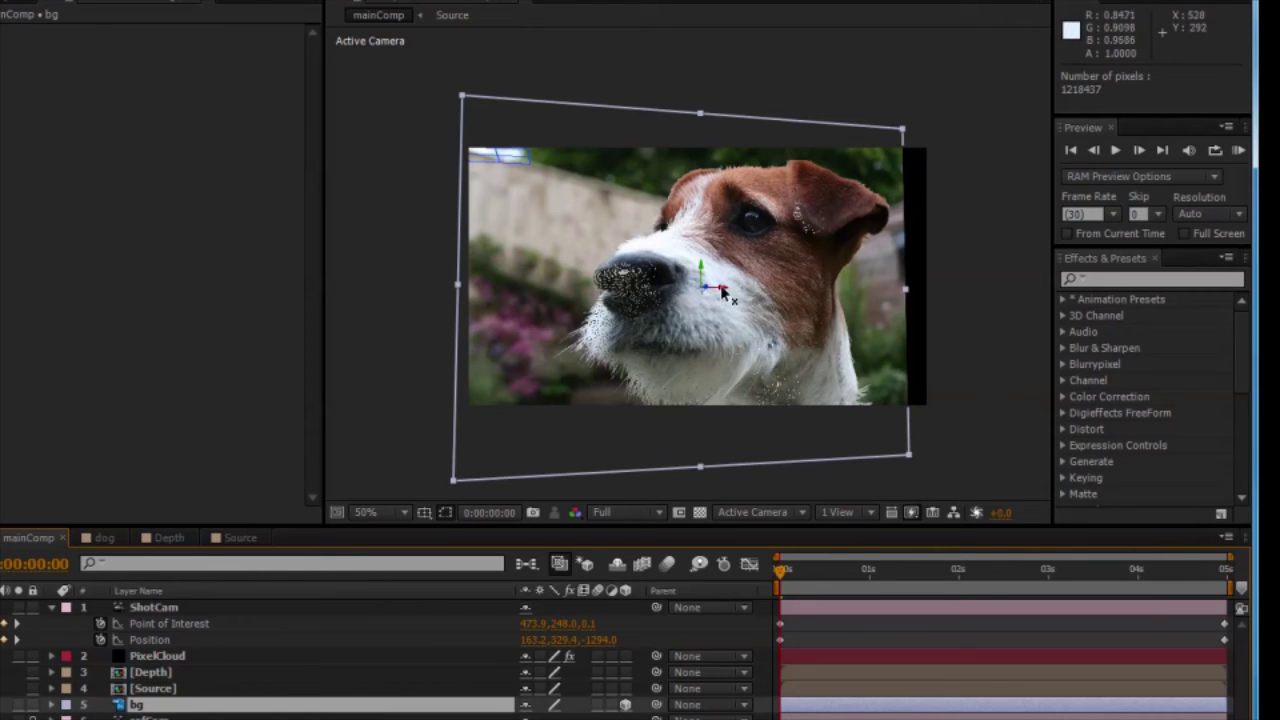
pyautogui.moveTo(722, 288); pyautogui.dragTo(692, 290)
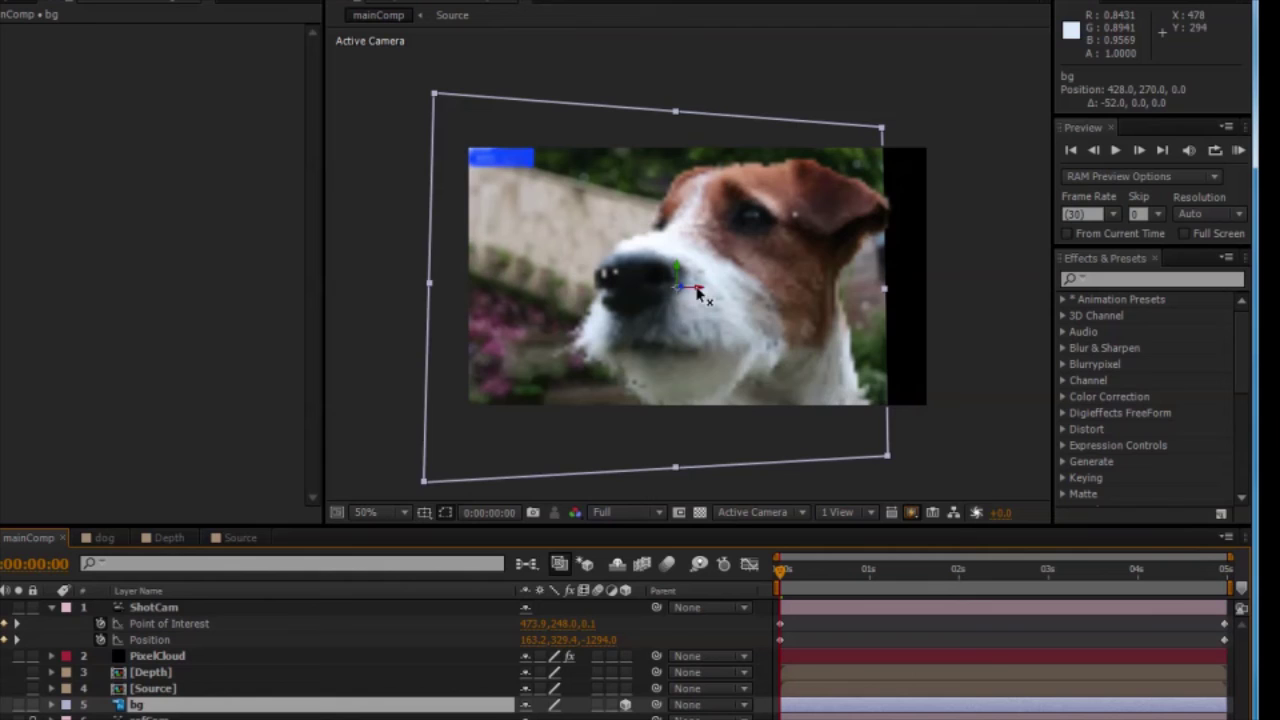
pyautogui.hotkey('ctrl', 'z')
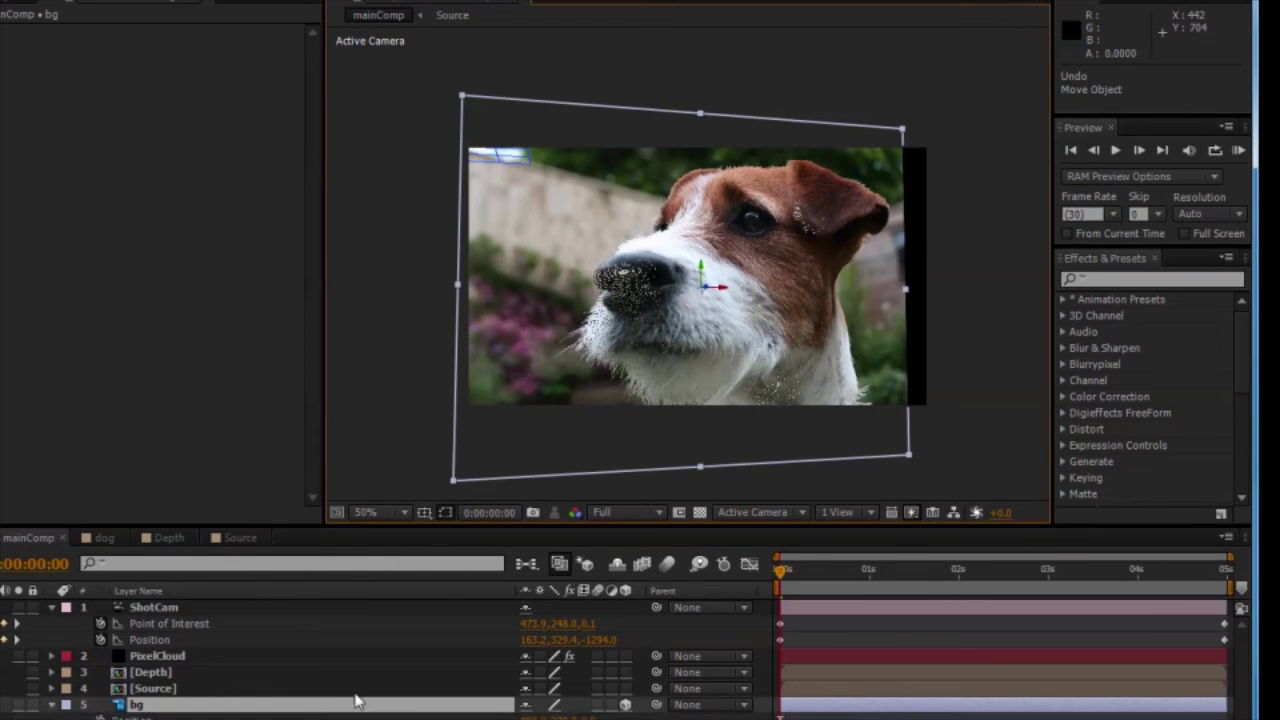
pyautogui.moveTo(590, 716); pyautogui.dragTo(660, 716)
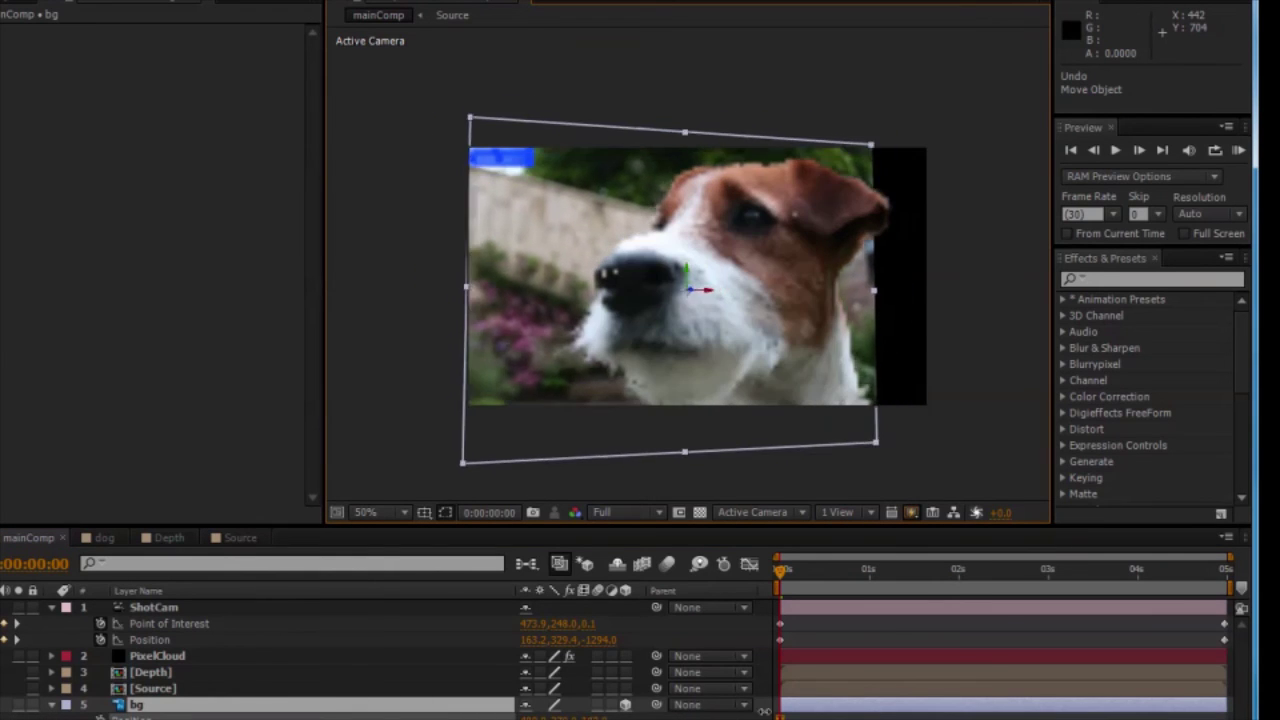
# Scale up the bg layer to fill the frame, checking the last and first frames.
pyautogui.press('s')
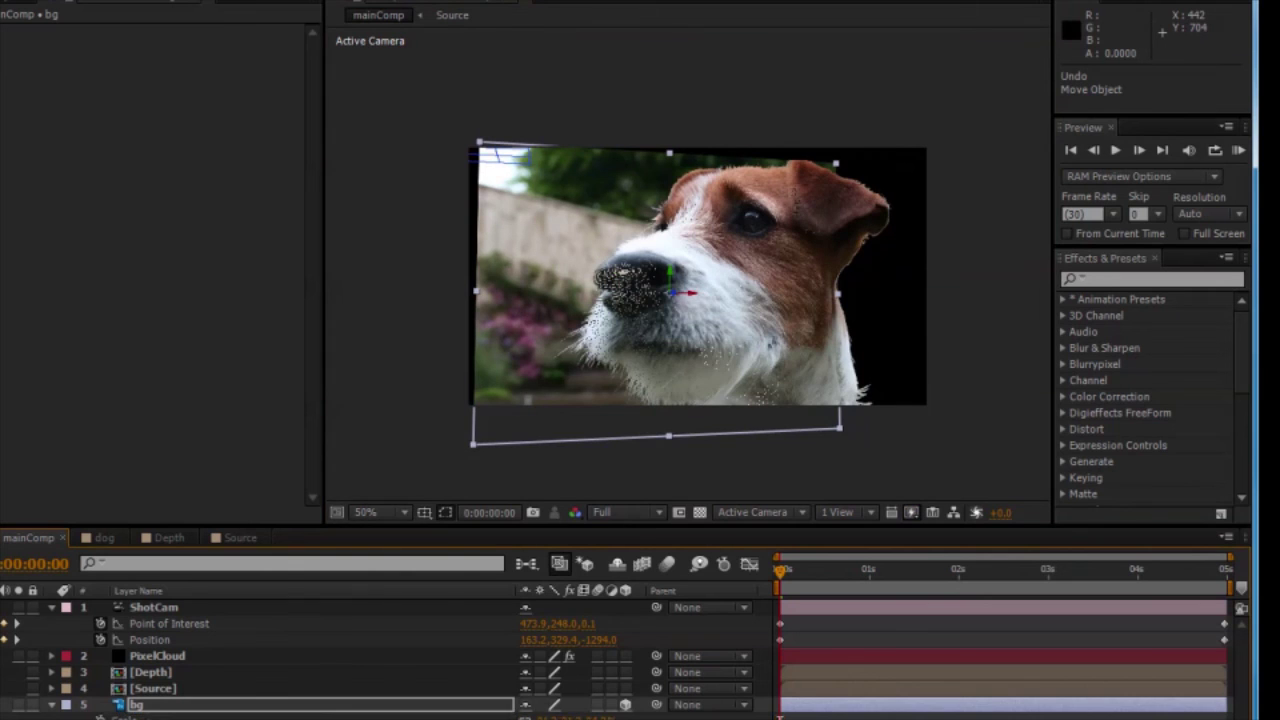
pyautogui.moveTo(575, 718); pyautogui.dragTo(630, 718)
pyautogui.press('End')
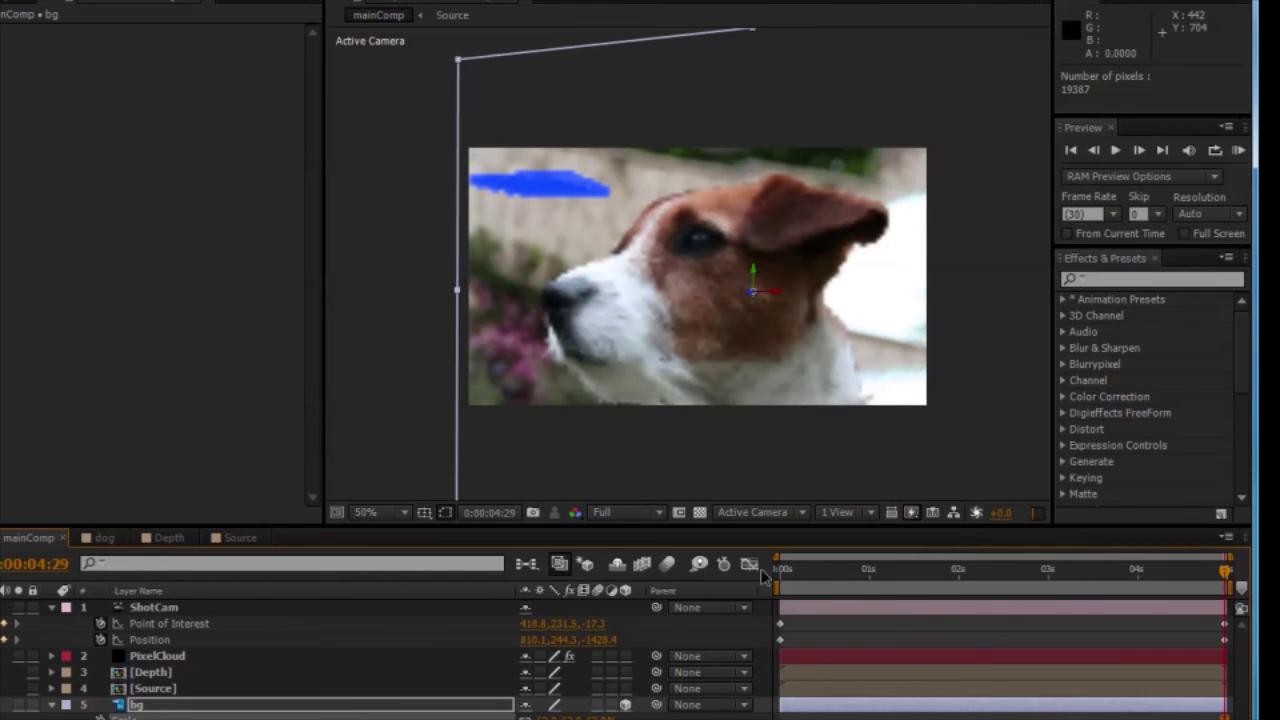
pyautogui.press('Home')
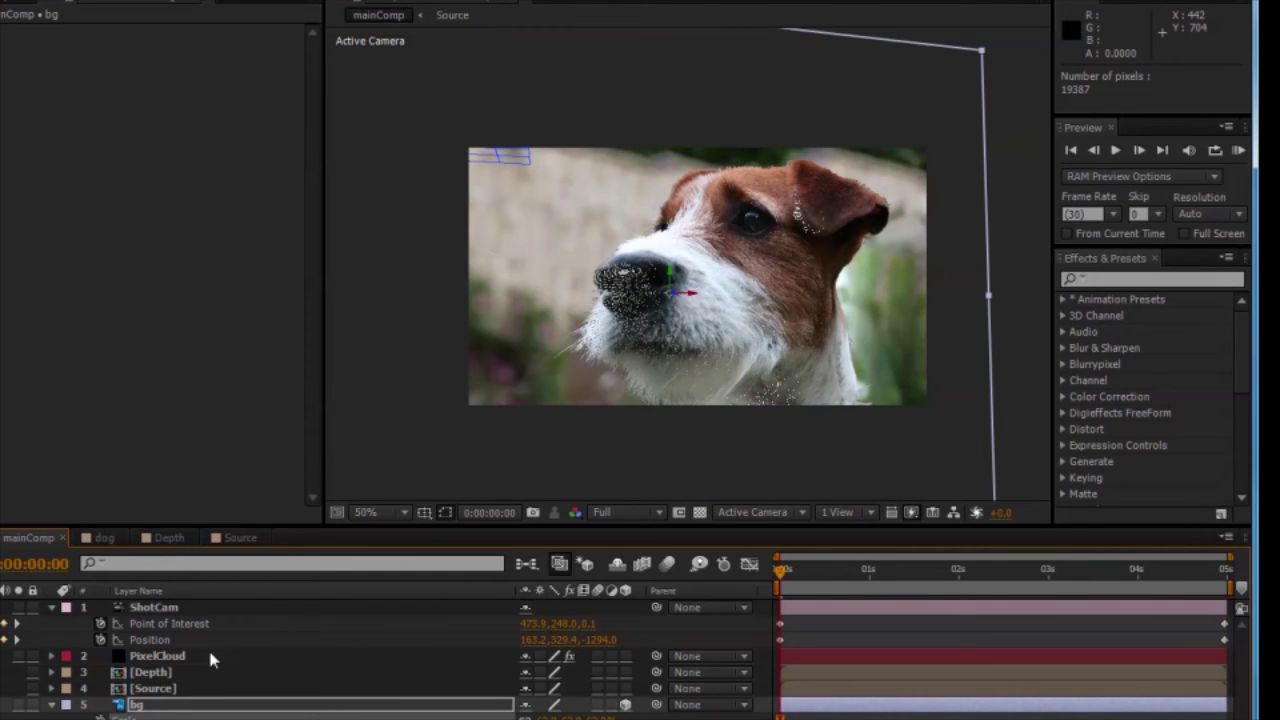
# Enable Pixel Anti-alias in the PixelCloud layer's Pixel Cloud effect.
pyautogui.click(211, 655)
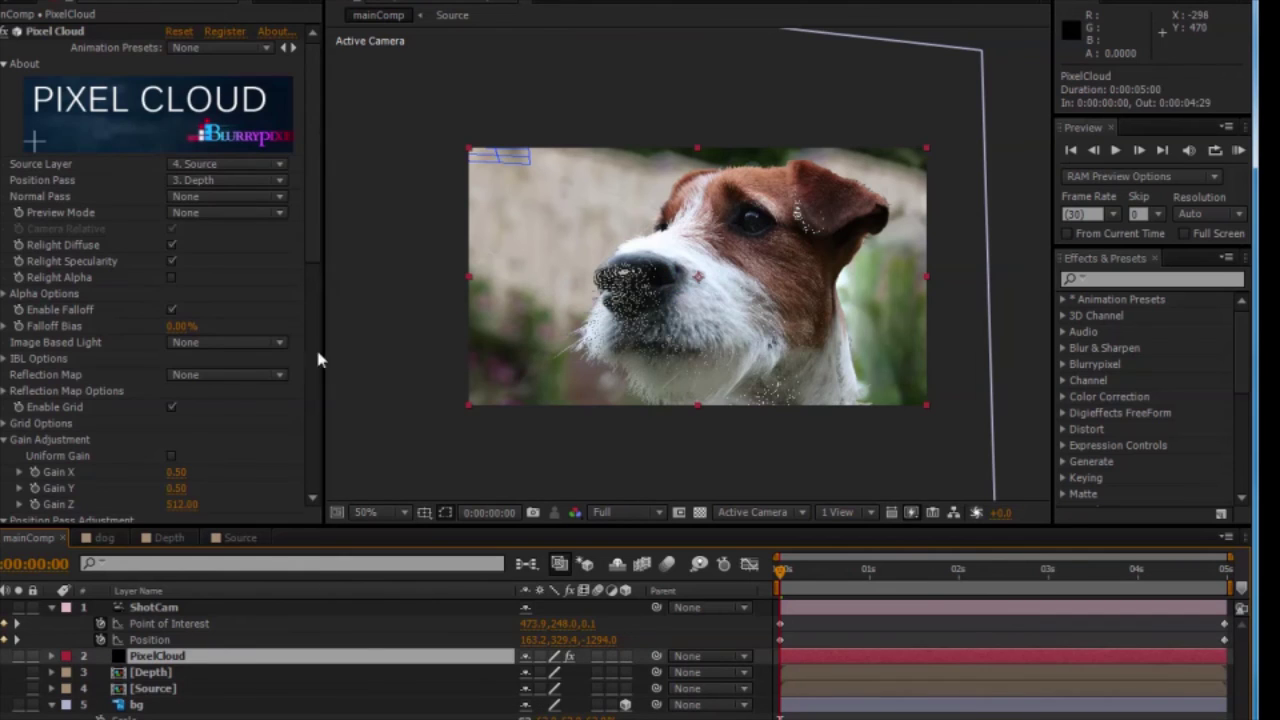
pyautogui.moveTo(318, 279); pyautogui.dragTo(314, 428)
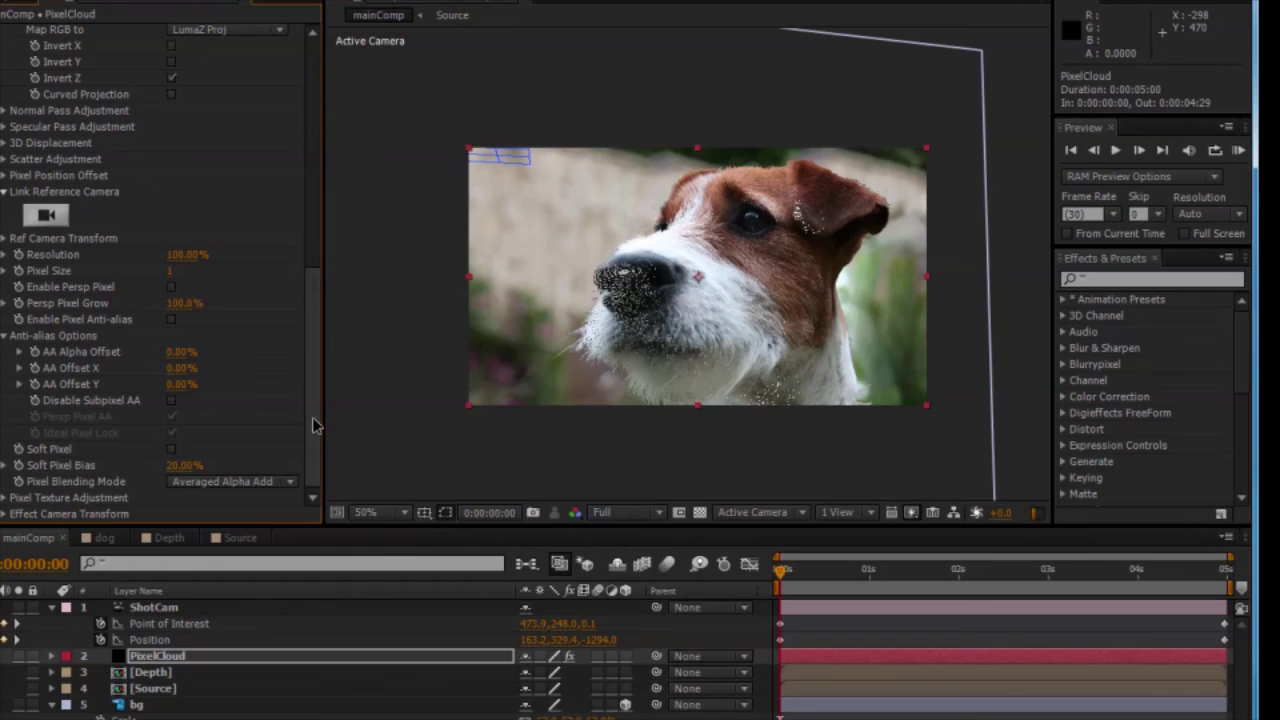
pyautogui.click(172, 319)
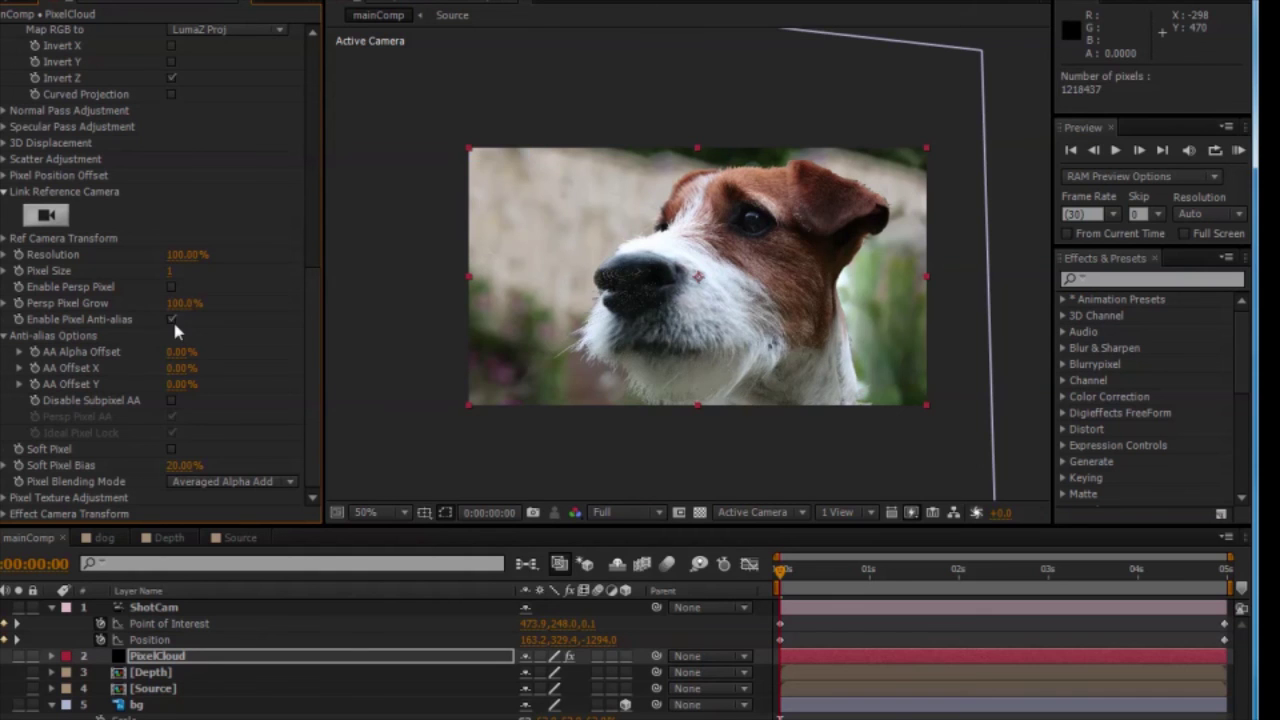
# Trim the work area to run from about 1:09 to 4:20.
pyautogui.moveTo(781, 588); pyautogui.dragTo(893, 588)
pyautogui.moveTo(1040, 590); pyautogui.dragTo(1199, 610)
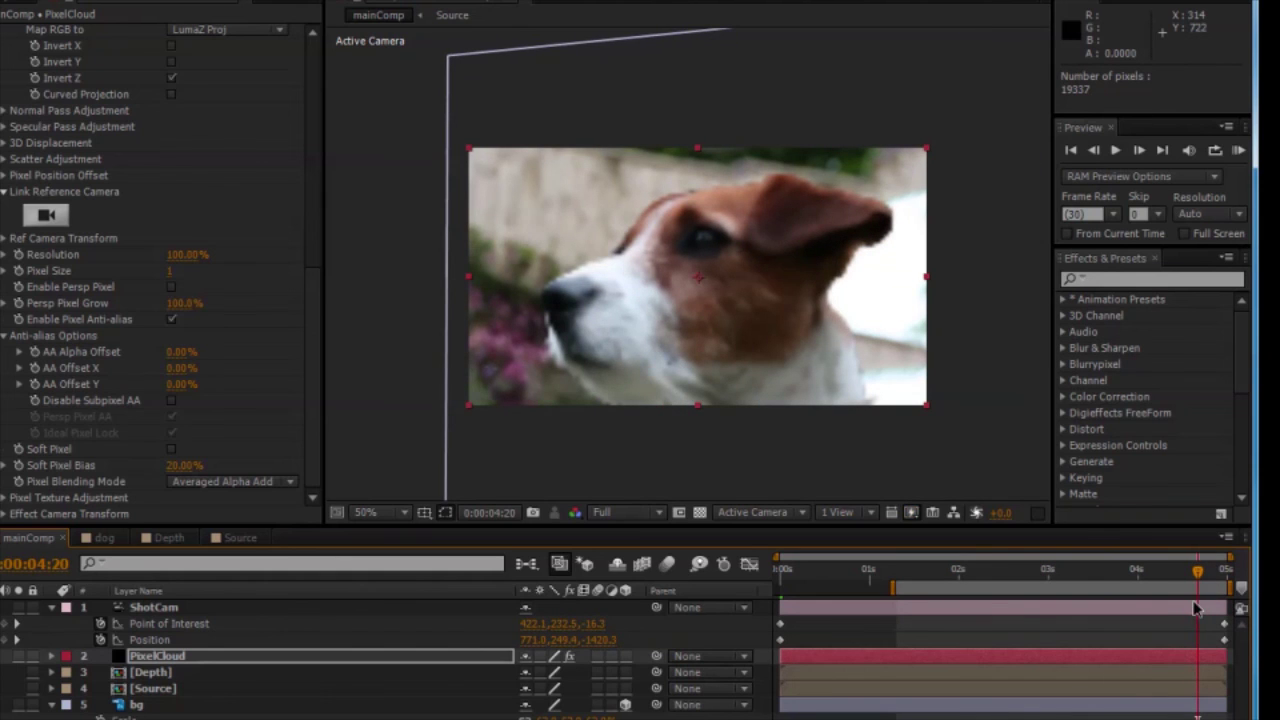
pyautogui.press('n')
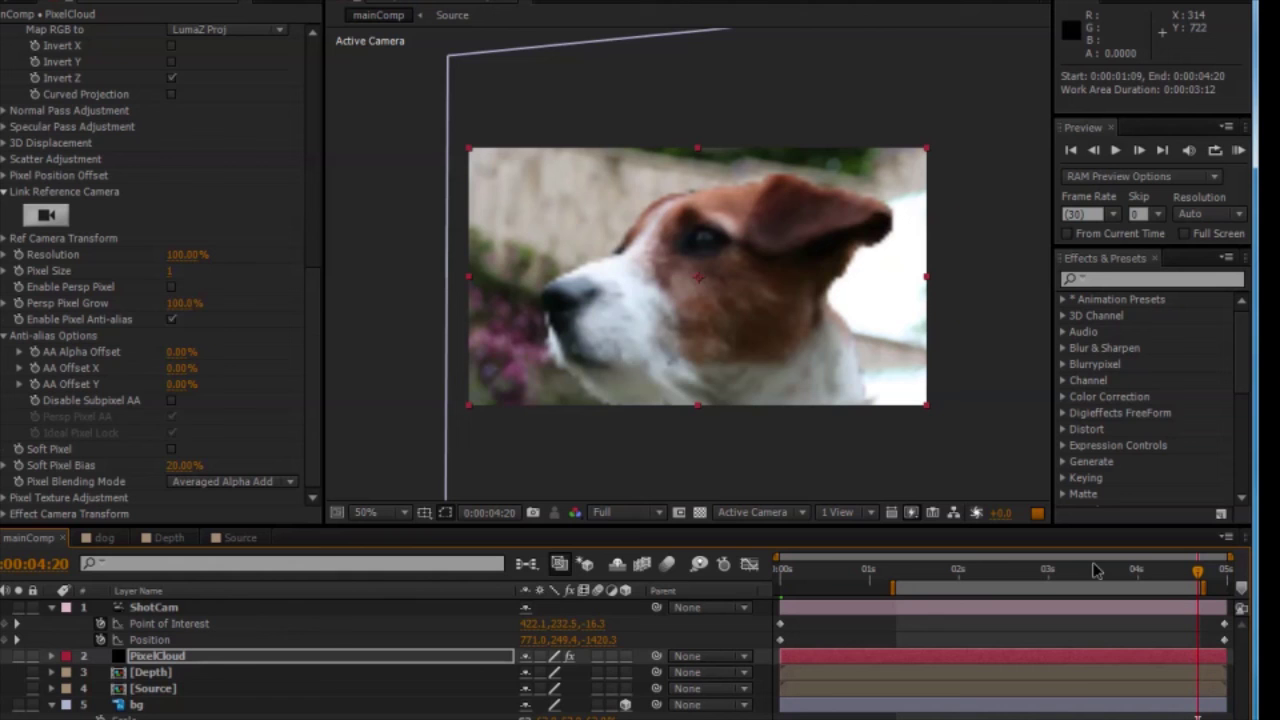
pyautogui.click(898, 572)
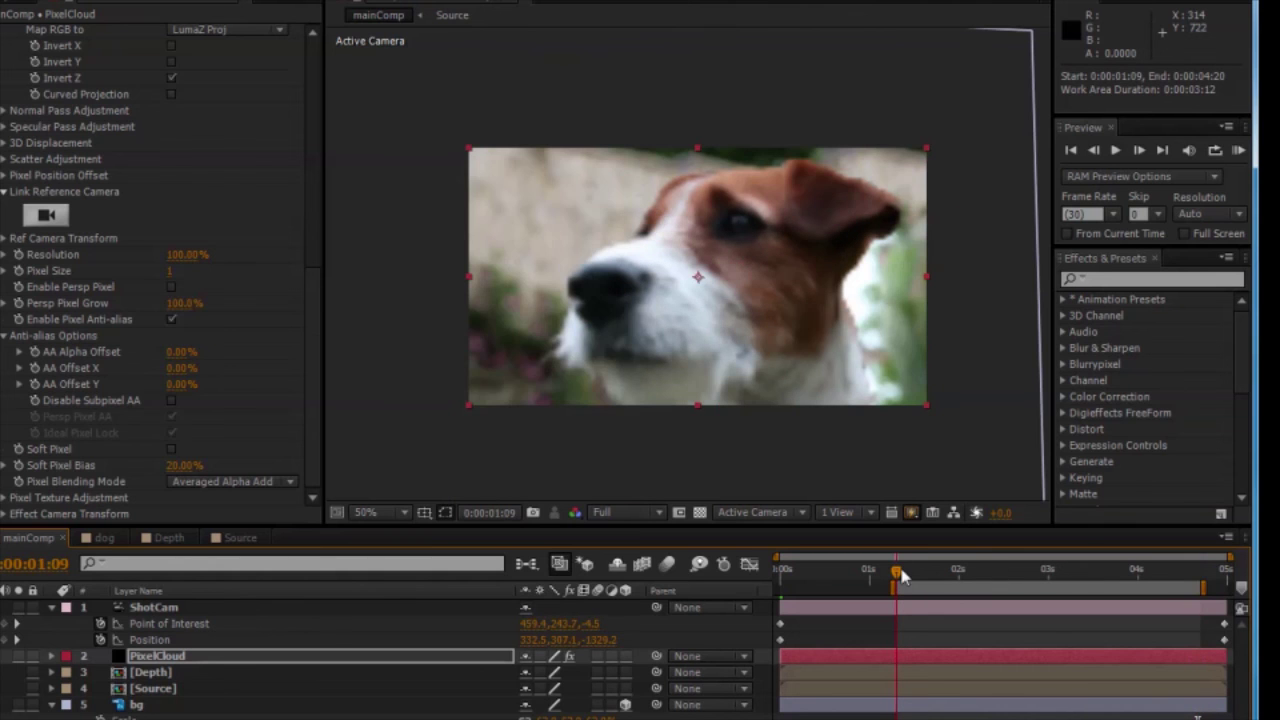
# Queue mainComp for render with Best Settings and H.264 output format.
pyautogui.hotkey('ctrl', 'm')
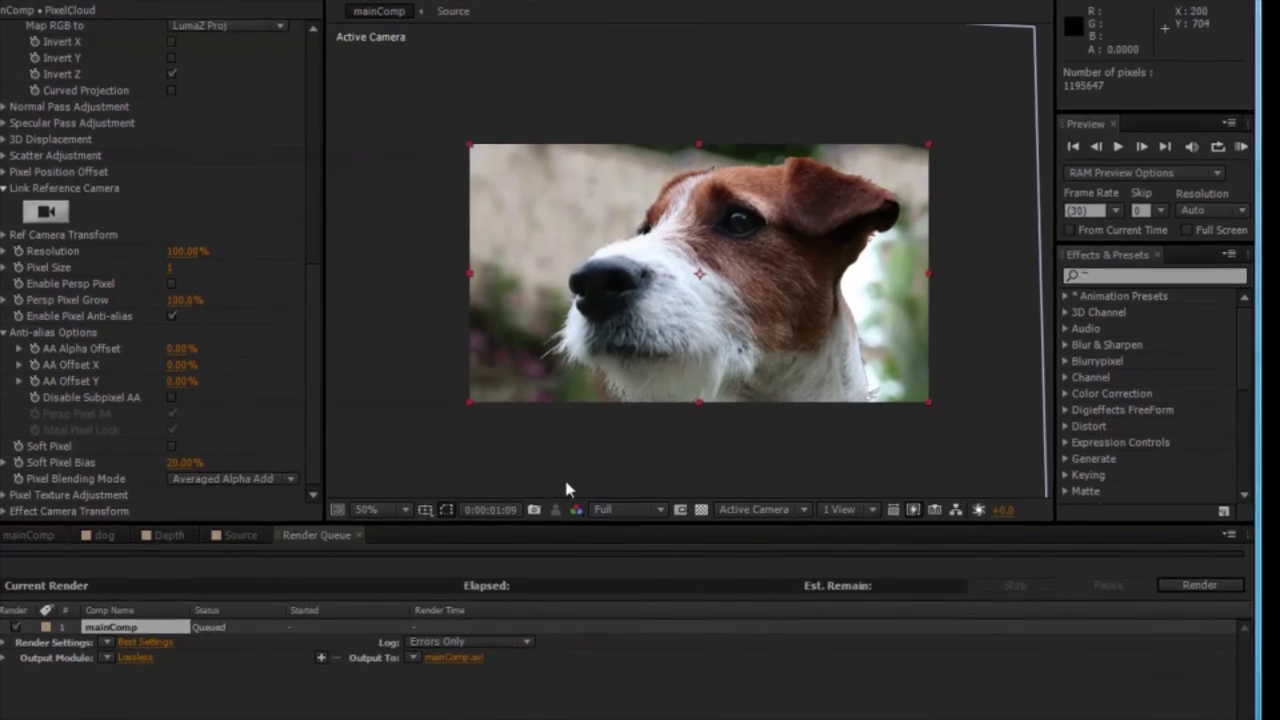
pyautogui.click(150, 630)
pyautogui.click(411, 493)
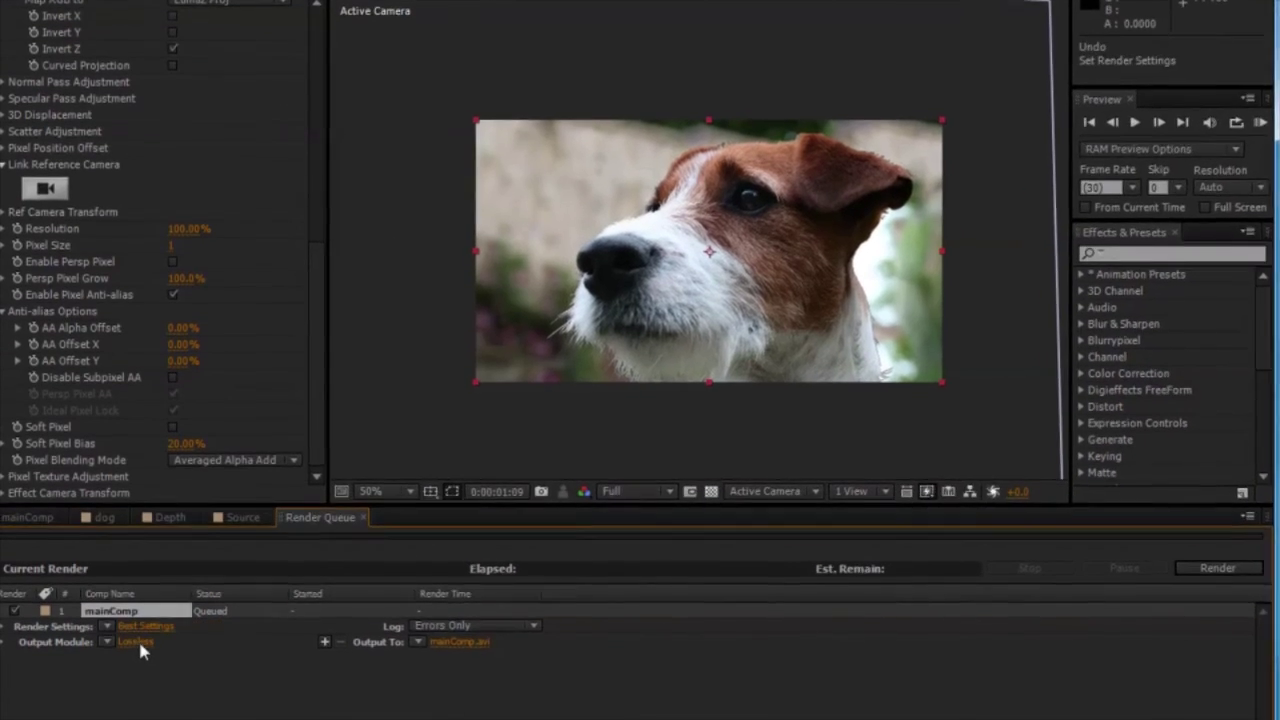
pyautogui.click(136, 645)
pyautogui.click(640, 132)
pyautogui.click(598, 263)
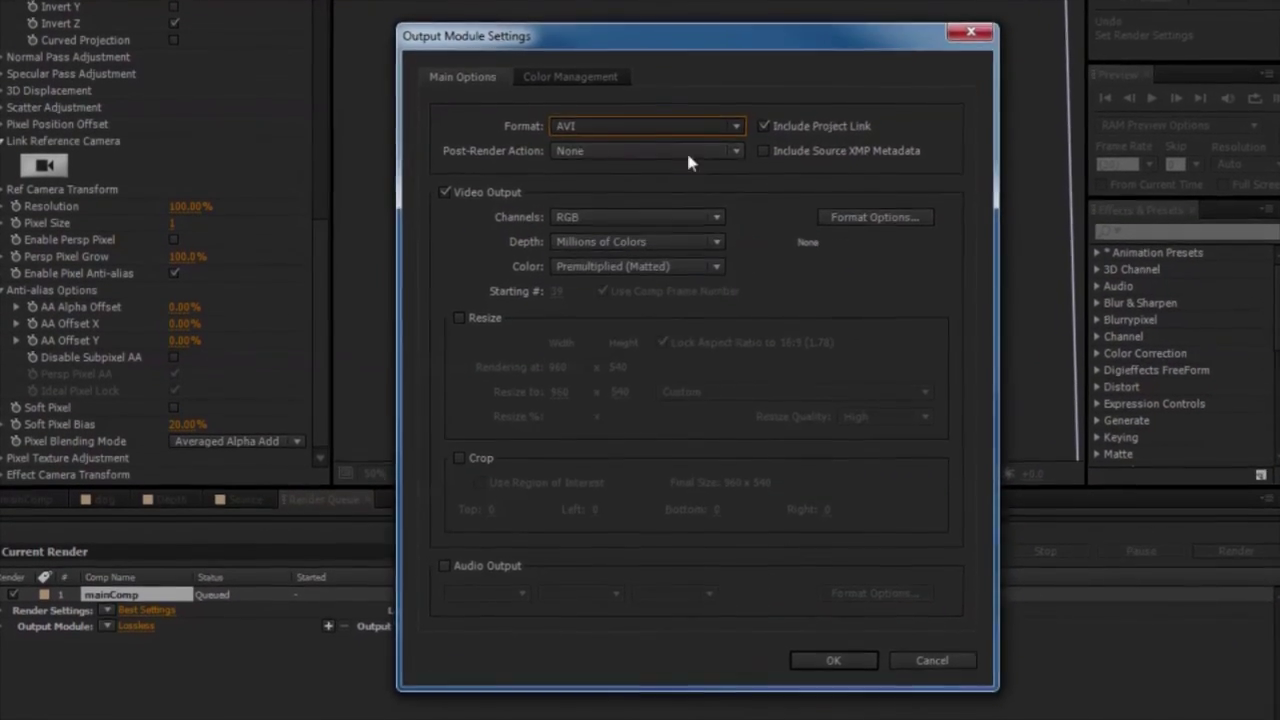